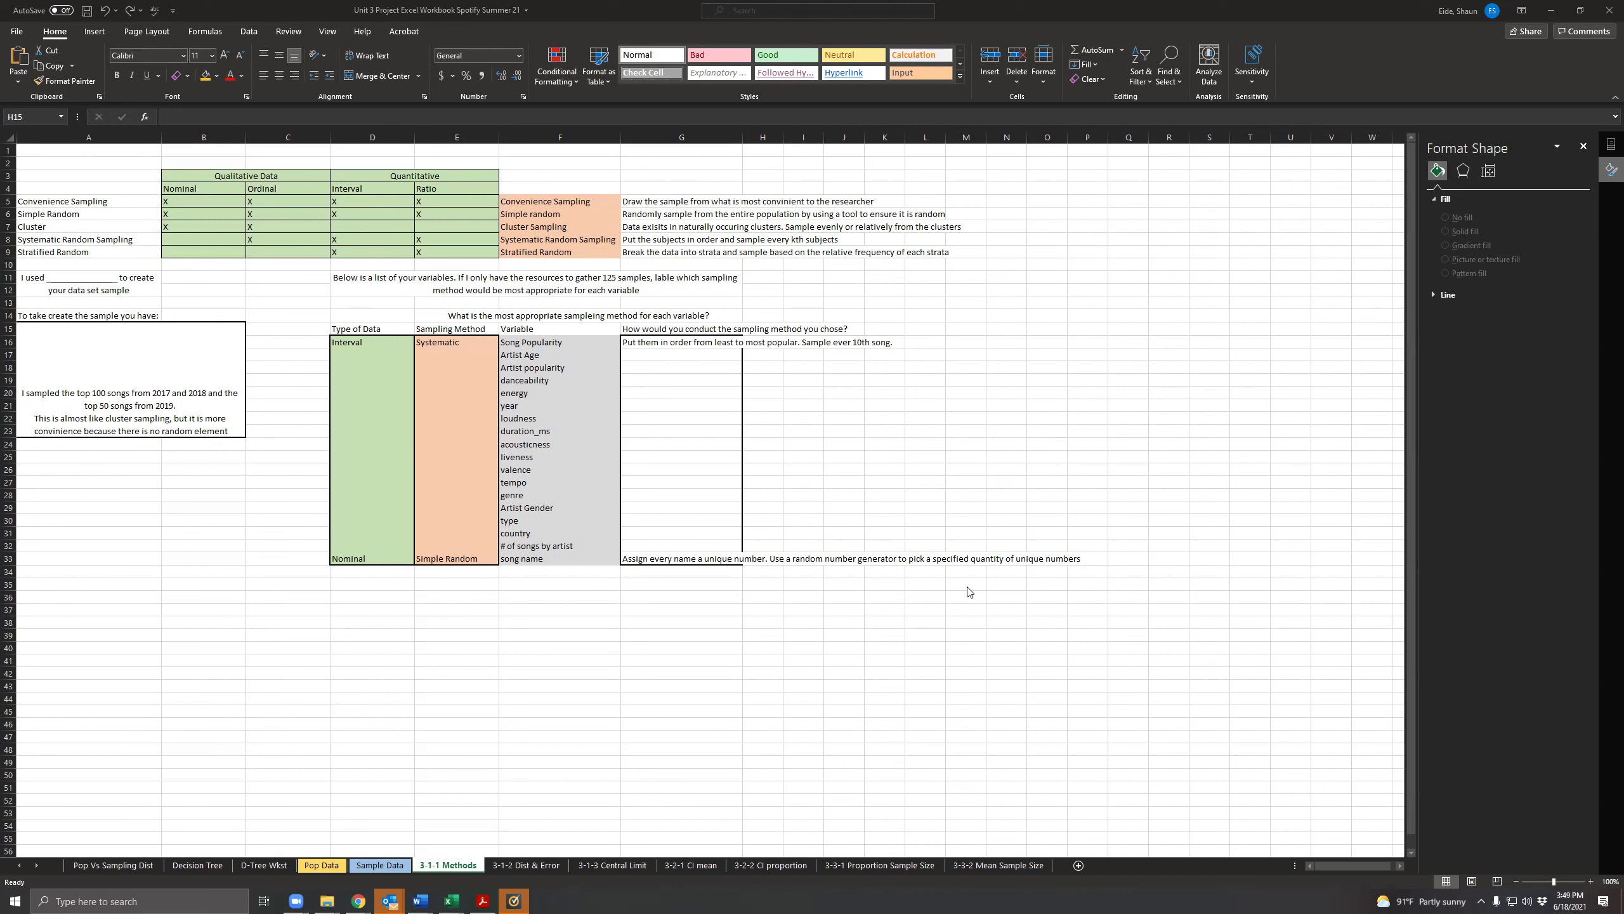
# Step: Review the Pop Vs Sampling Dist, Decision Tree and D-Tree Wkst reference sheets, including the worksheet's blank proportion sample-size cells
pyautogui.click(133, 868)
pyautogui.click(205, 866)
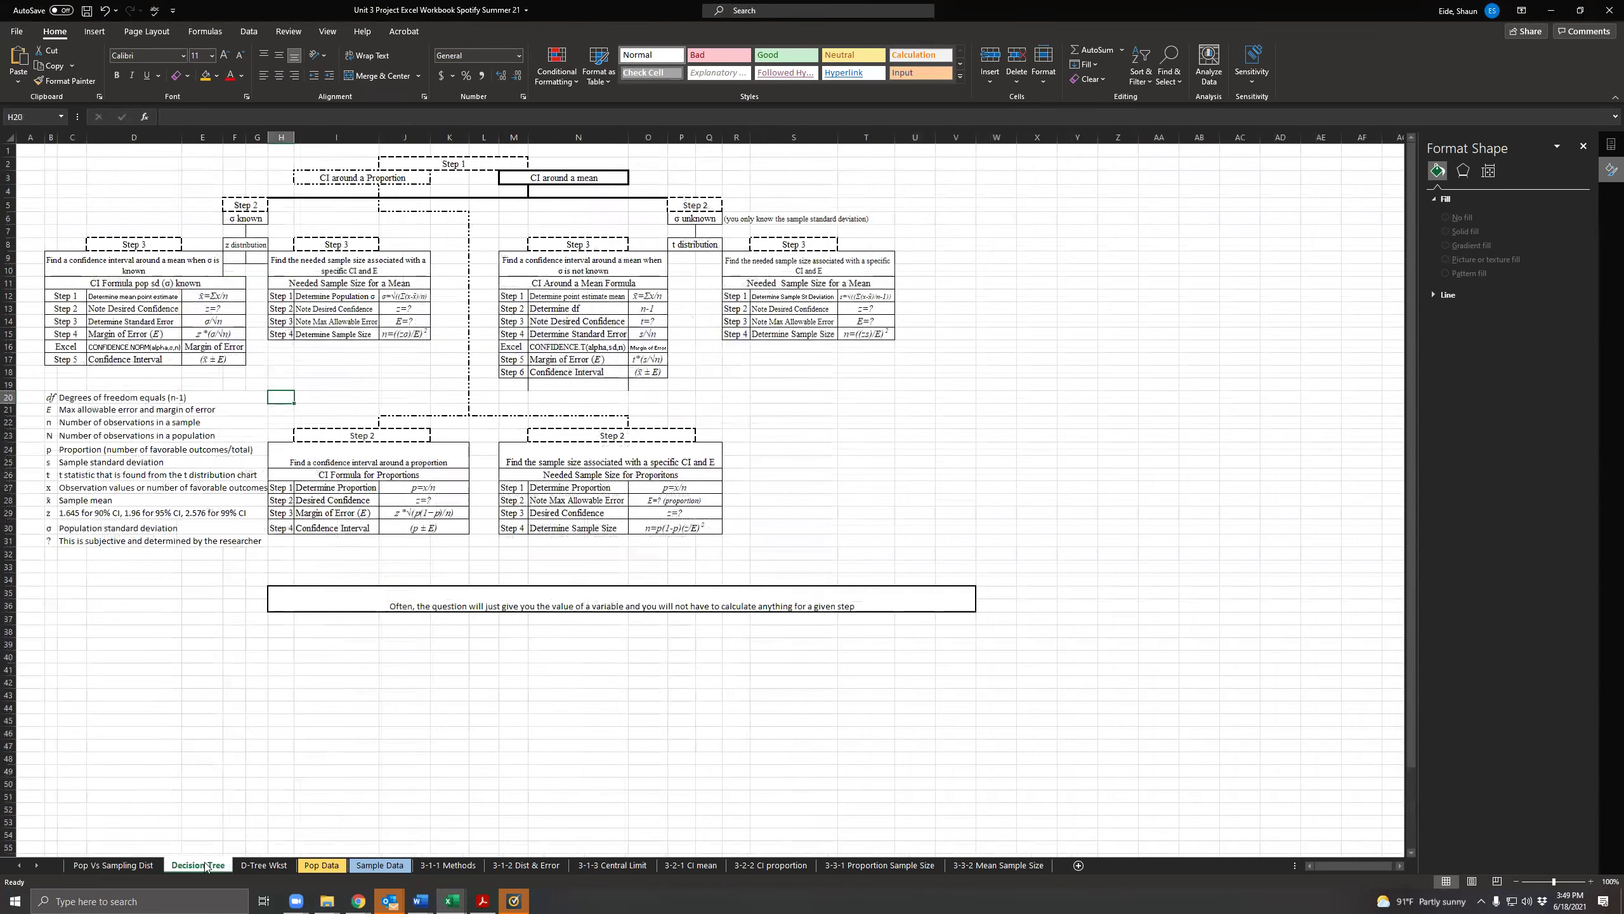
pyautogui.click(143, 867)
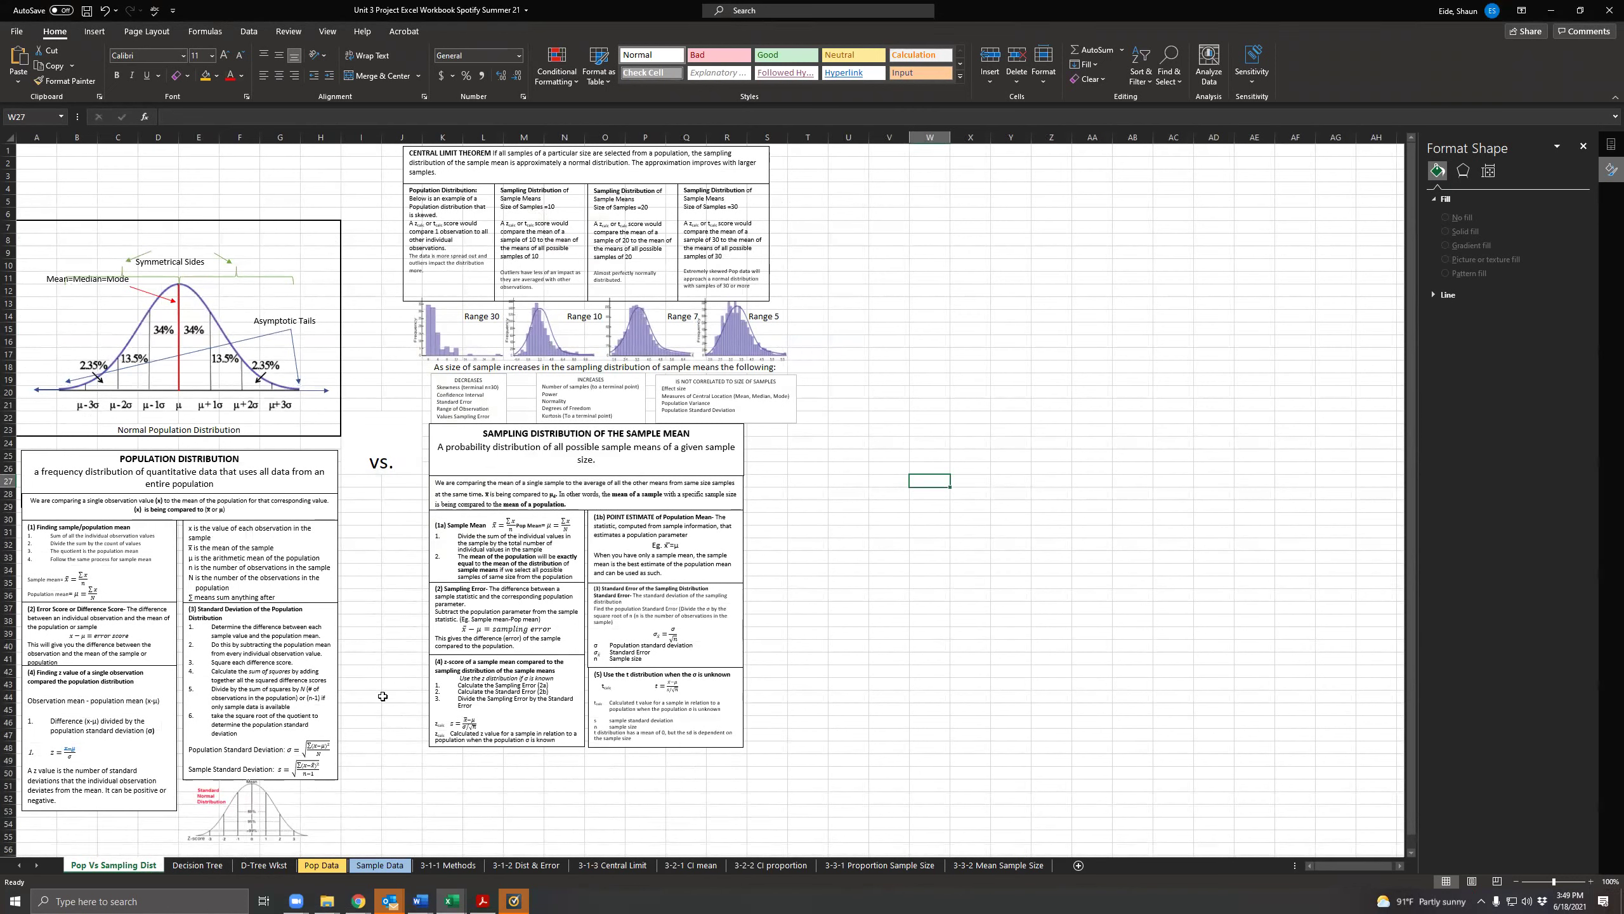
pyautogui.click(263, 864)
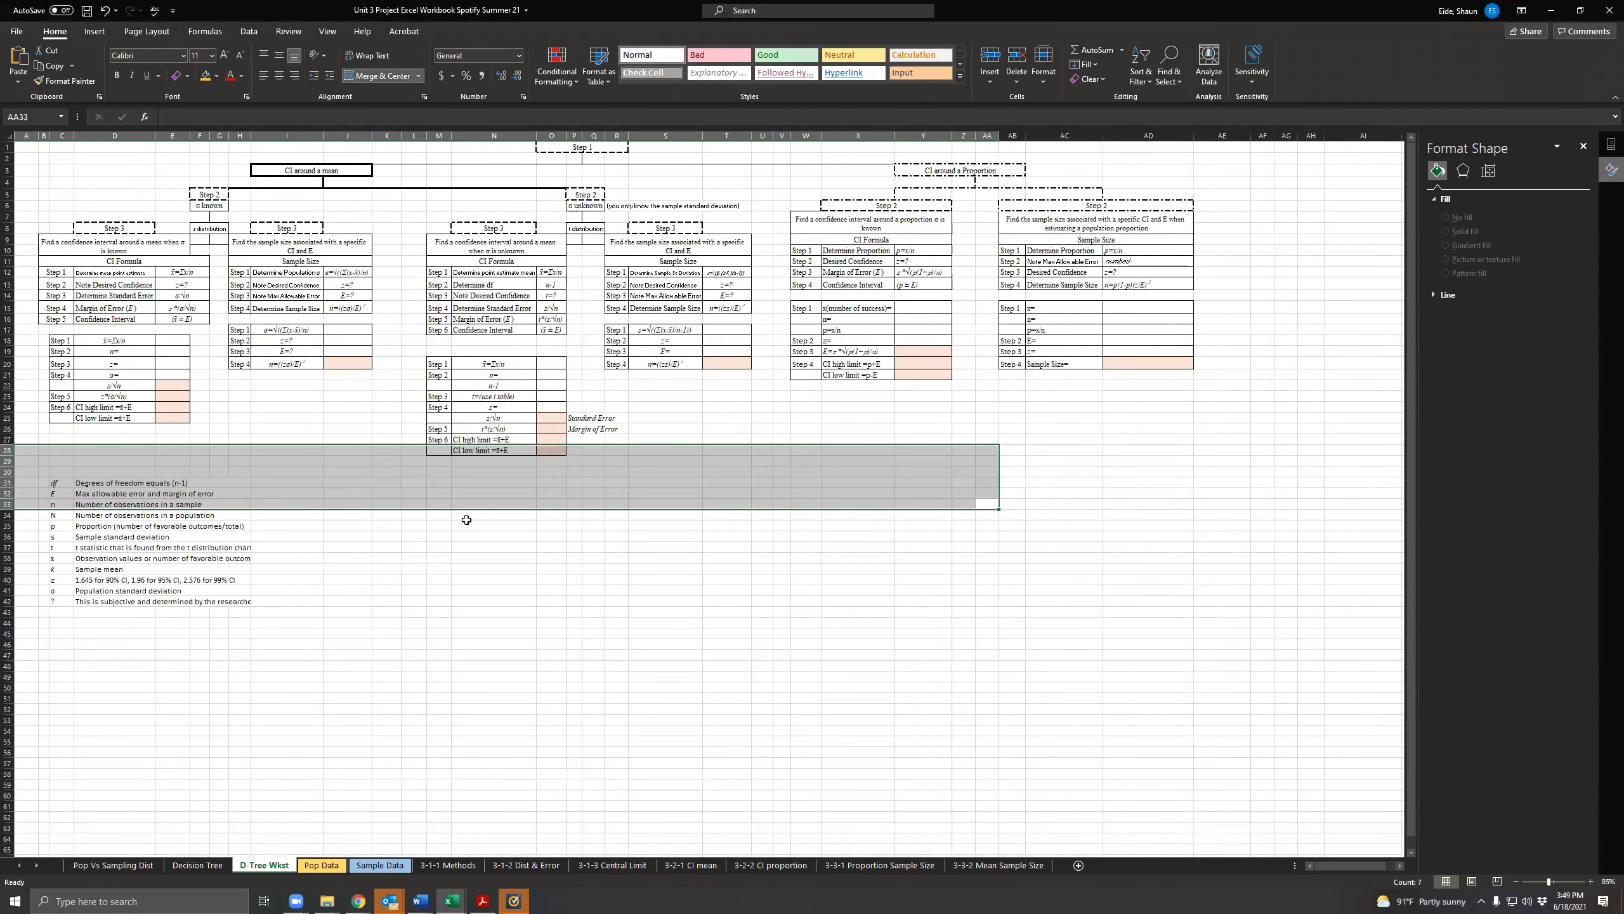
pyautogui.click(659, 427)
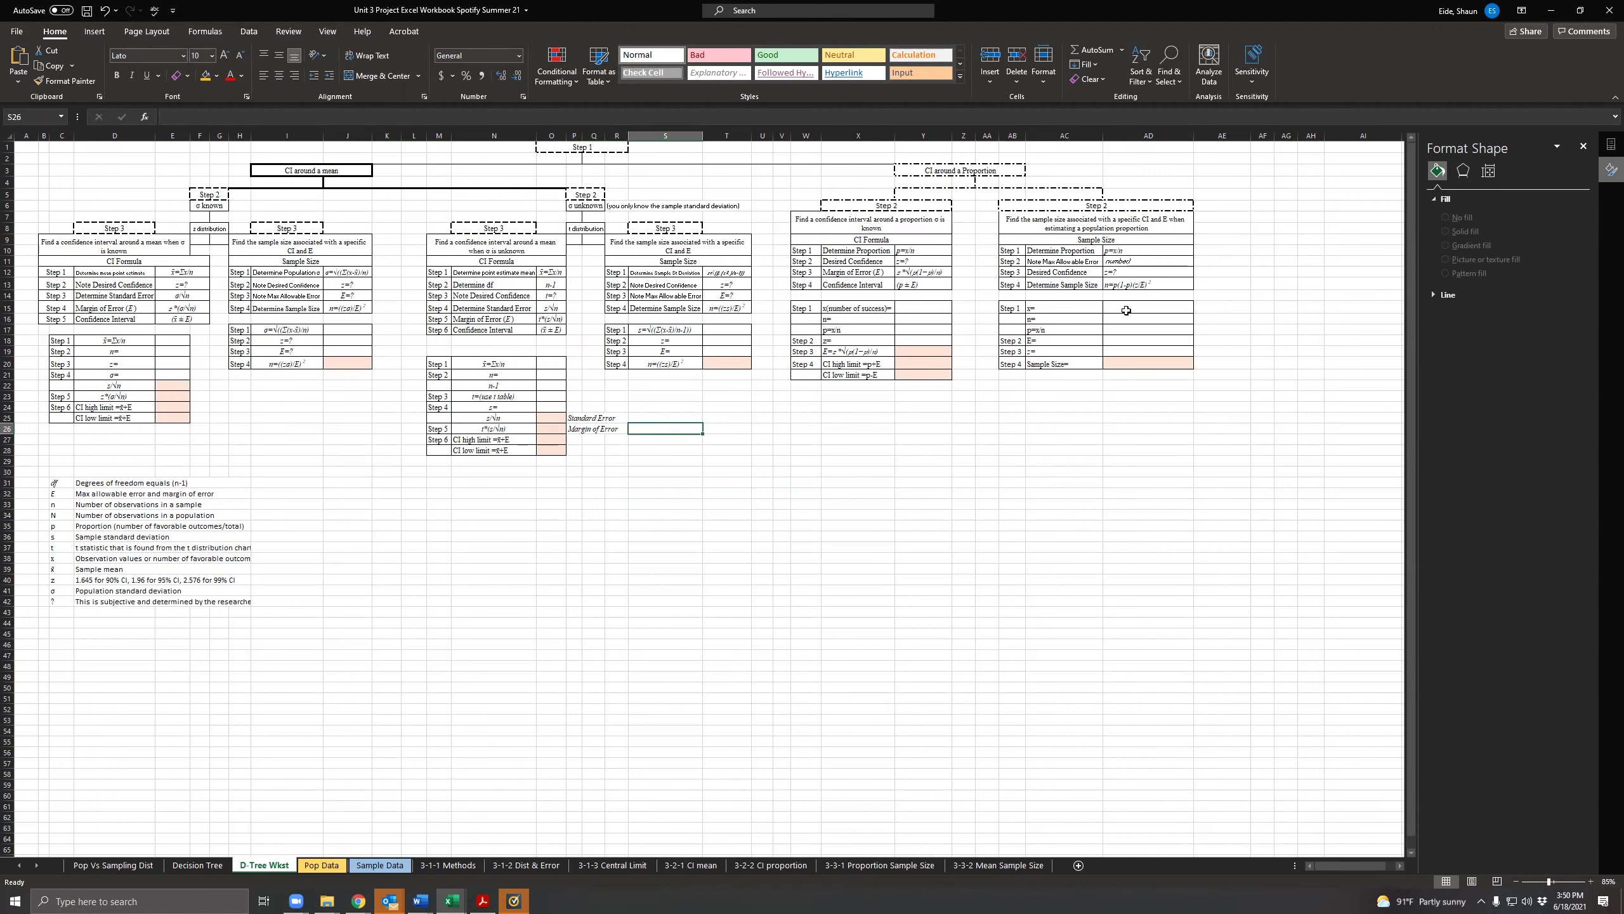
pyautogui.moveTo(1127, 310); pyautogui.dragTo(1128, 365)
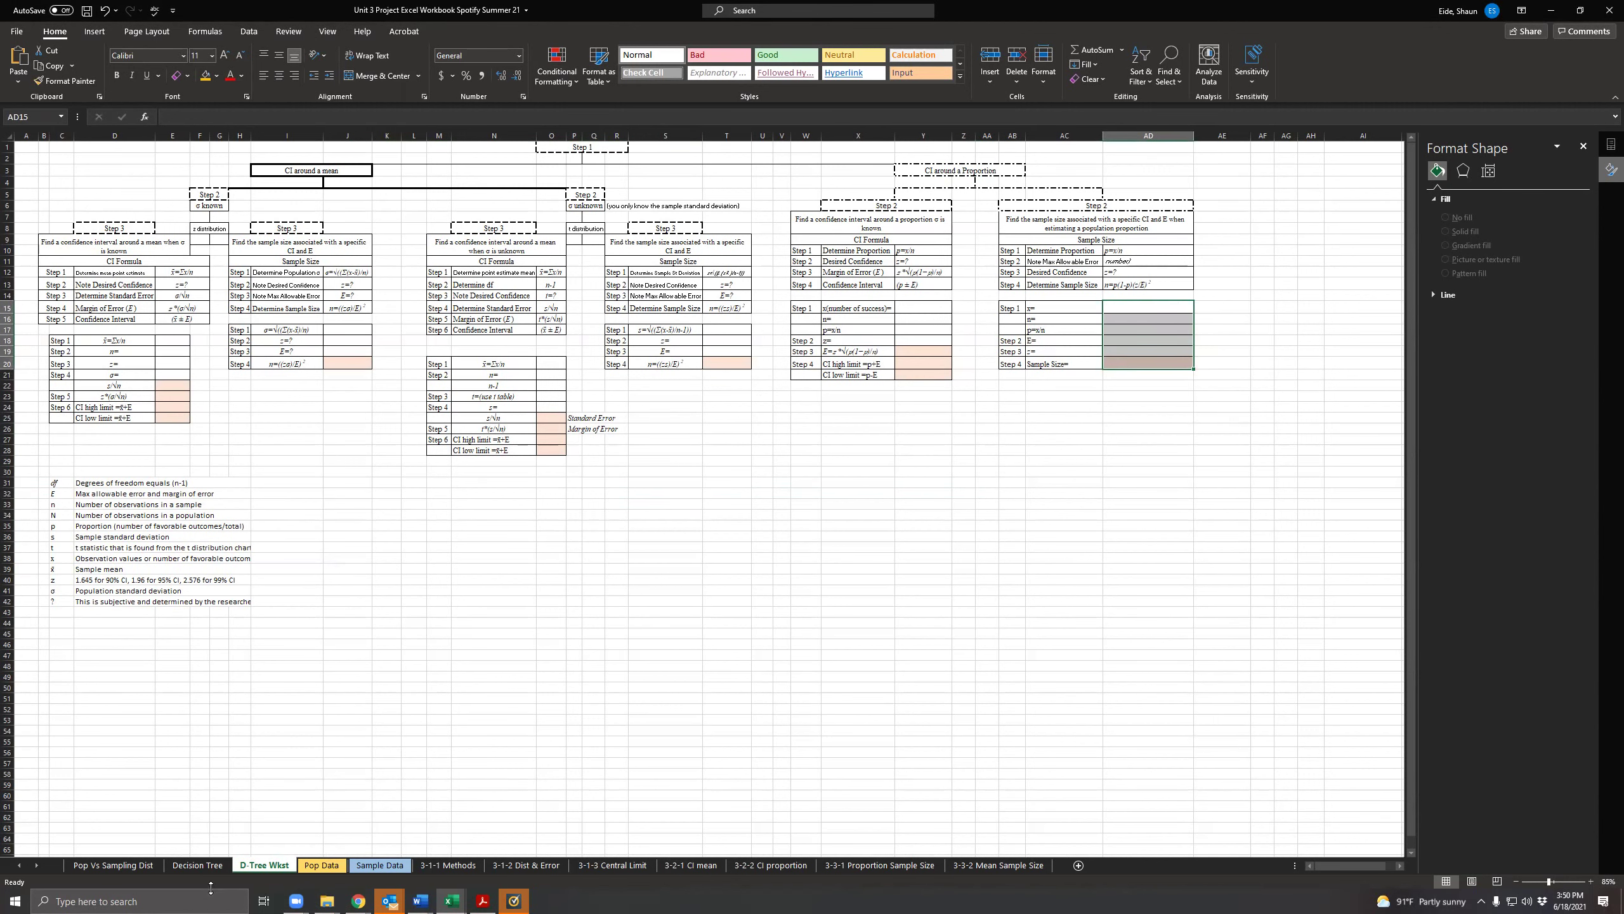
pyautogui.click(197, 865)
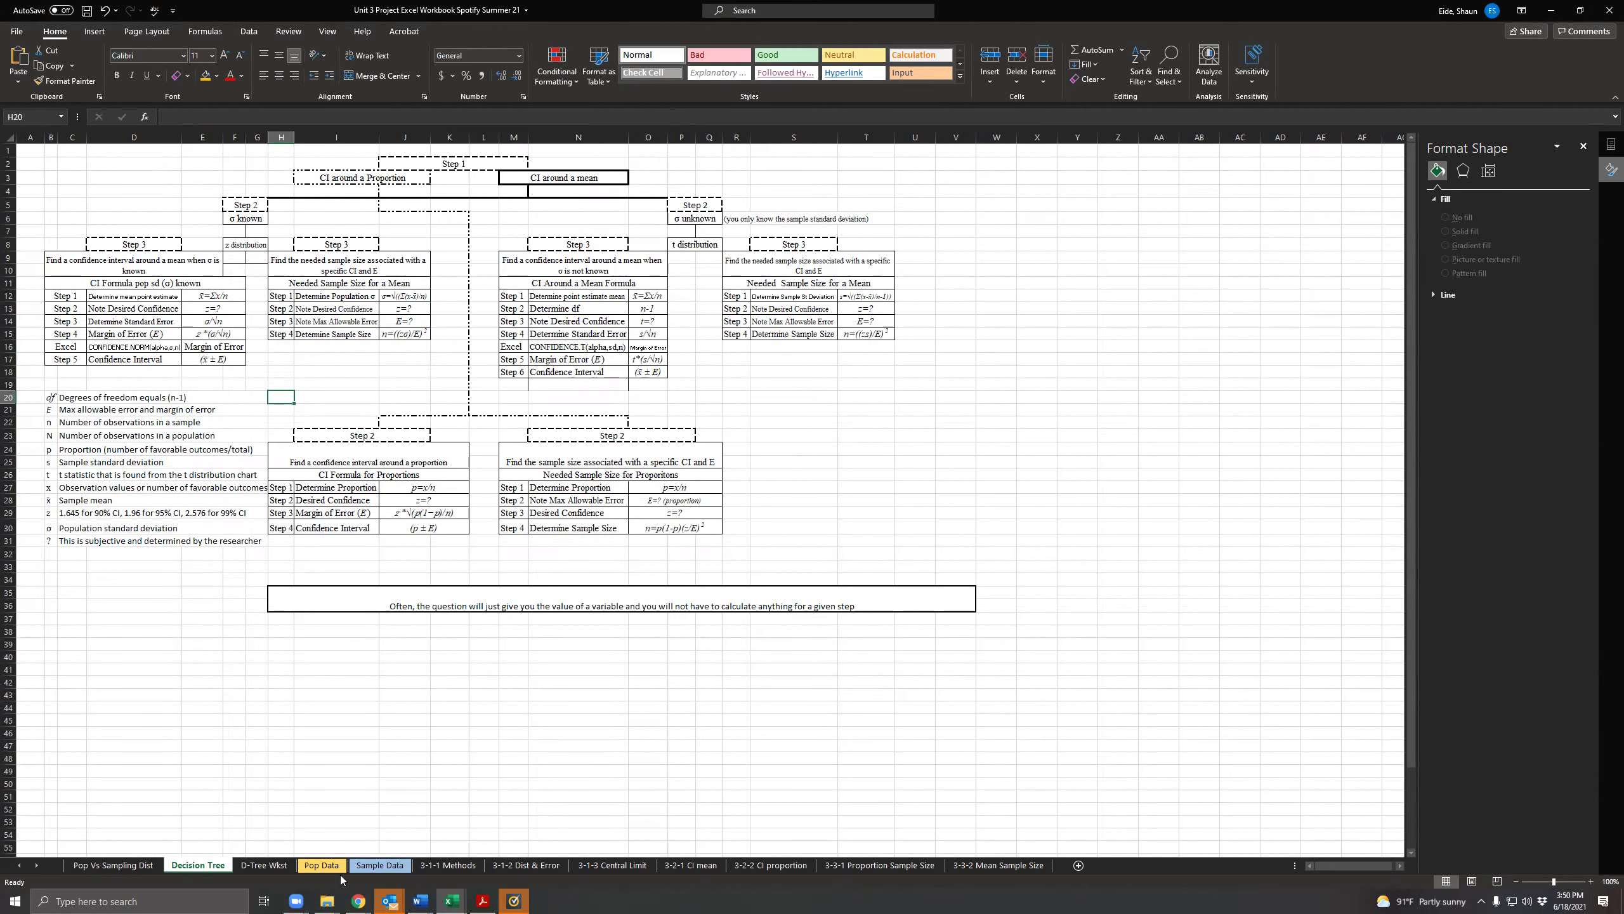
# Step: Examine the Population Mean and Population SD rows across all variables on the Pop Data sheet
pyautogui.click(334, 866)
pyautogui.click(362, 583)
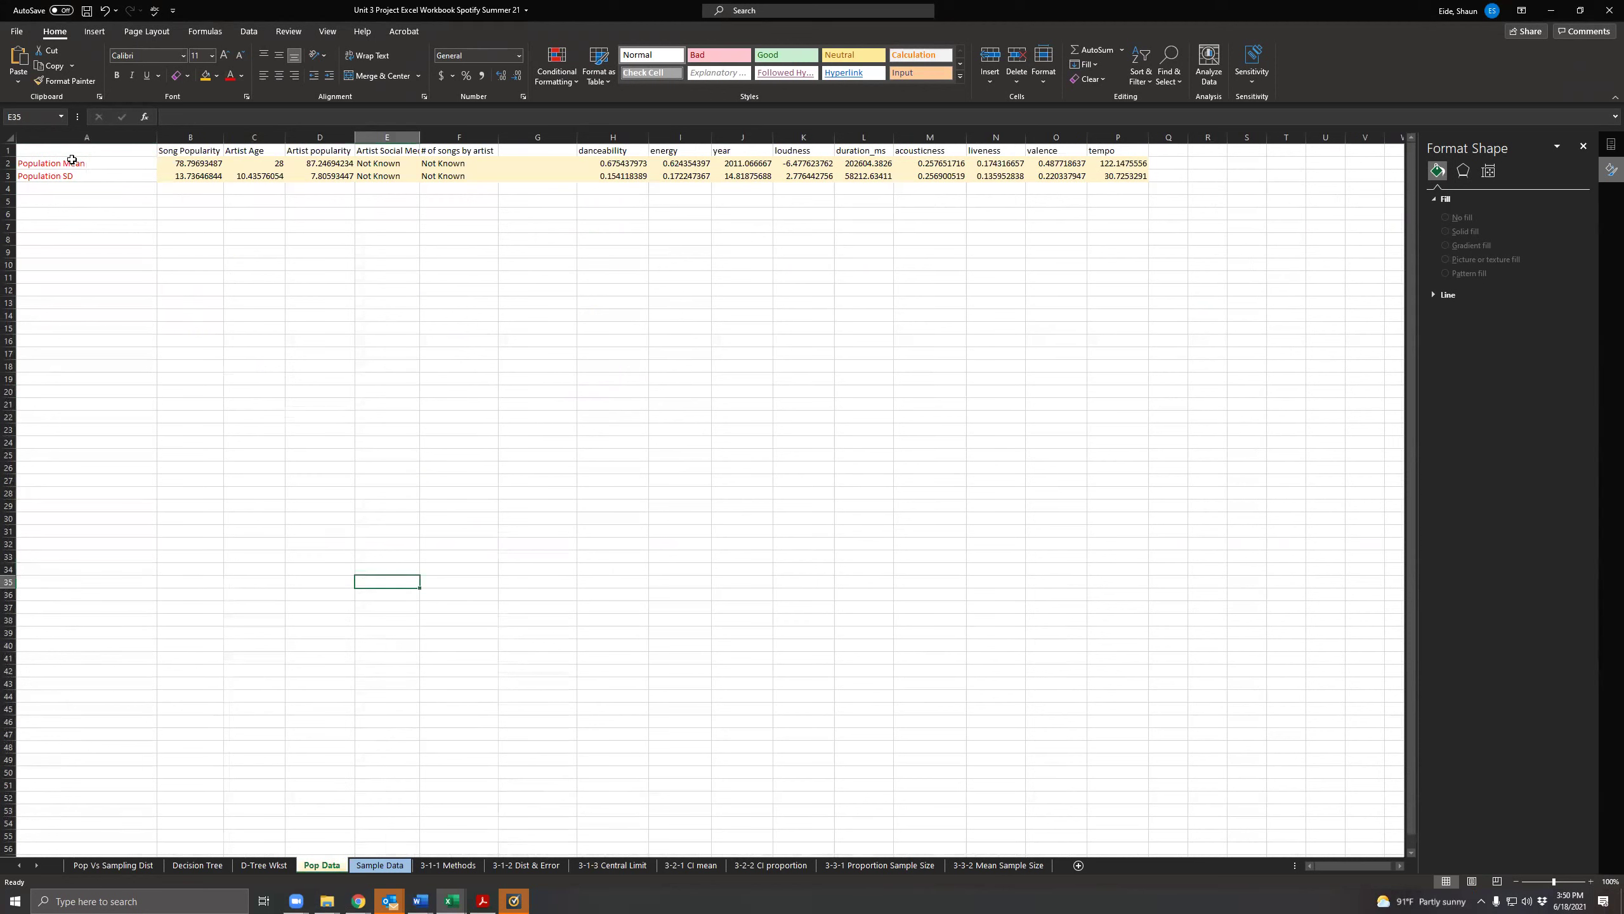
pyautogui.moveTo(72, 161); pyautogui.dragTo(1098, 193)
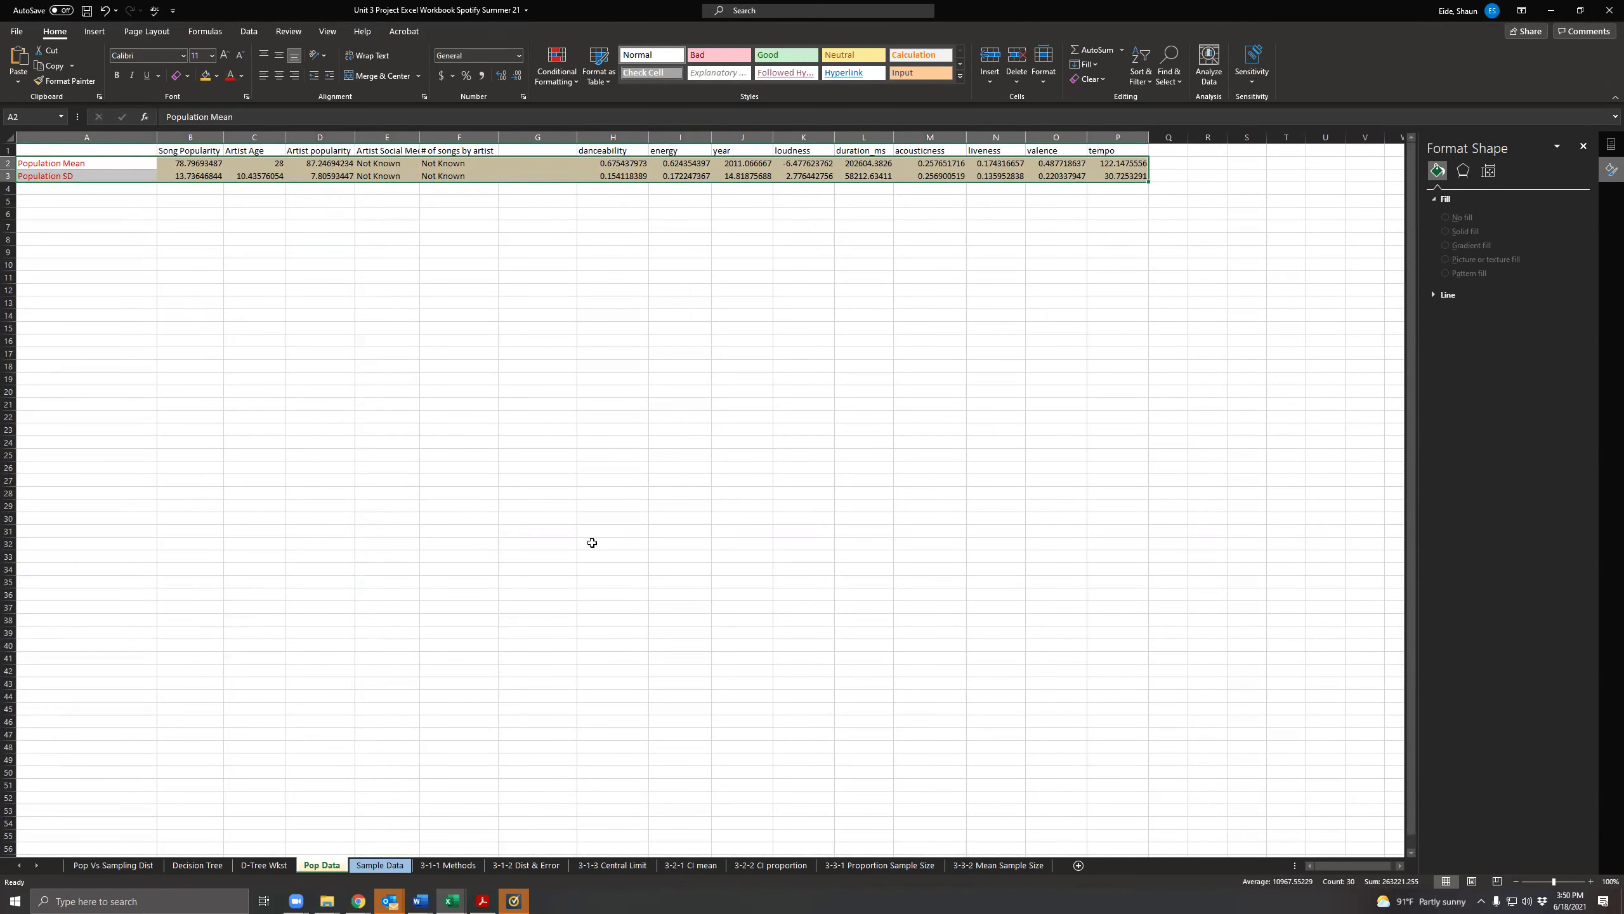
# Step: Look through the song records on the Sample Data sheet and check the full extent of the id column
pyautogui.click(380, 865)
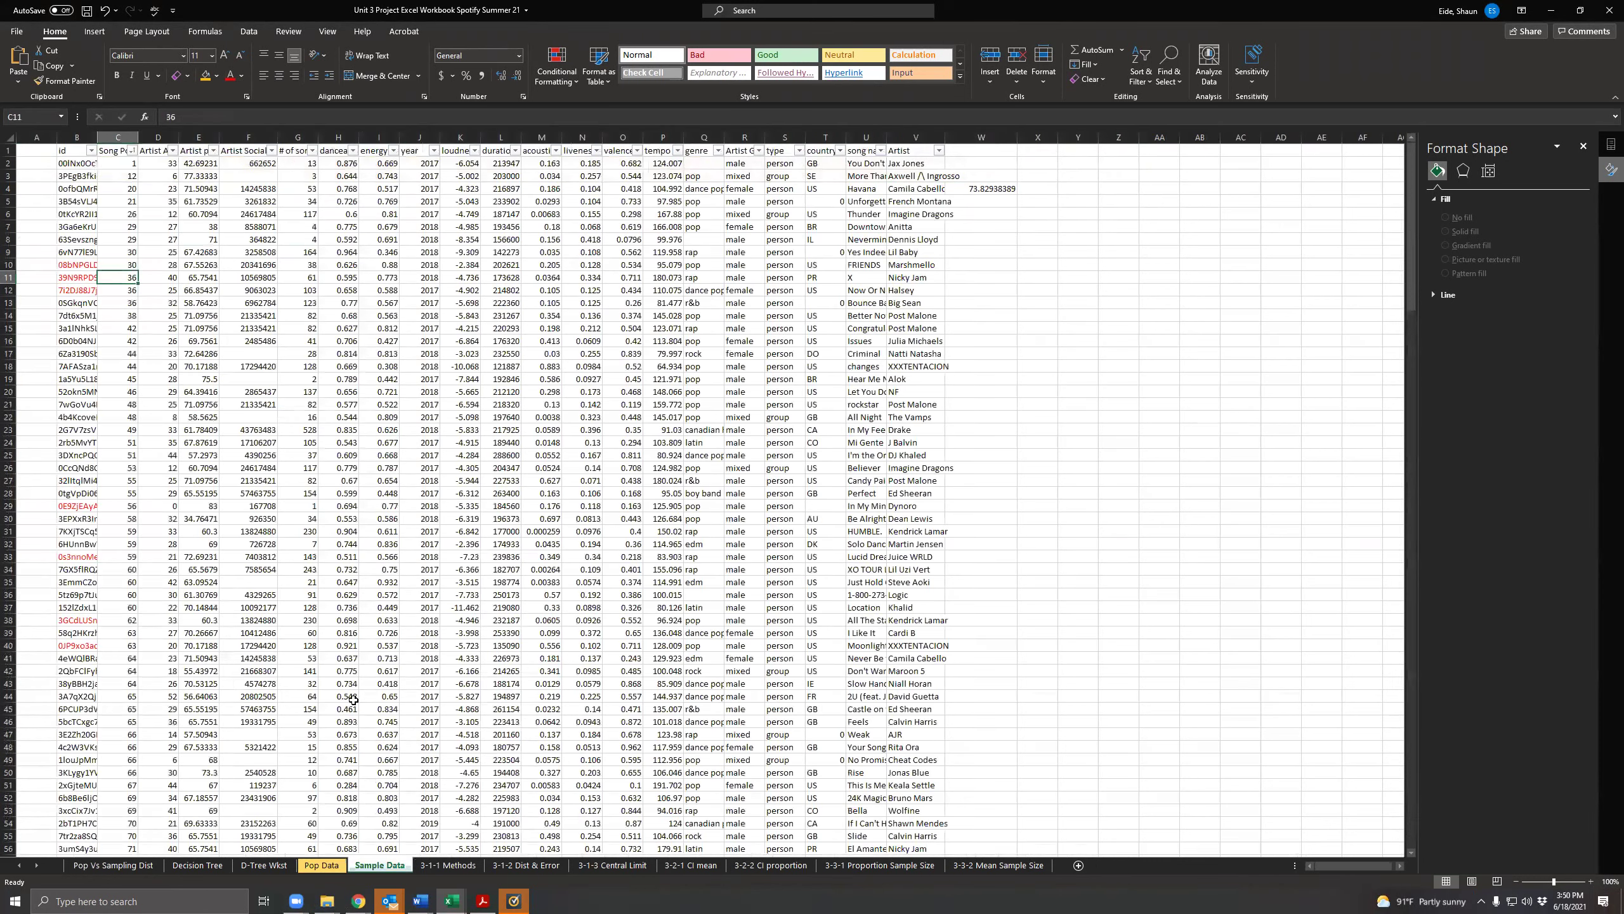
pyautogui.click(255, 402)
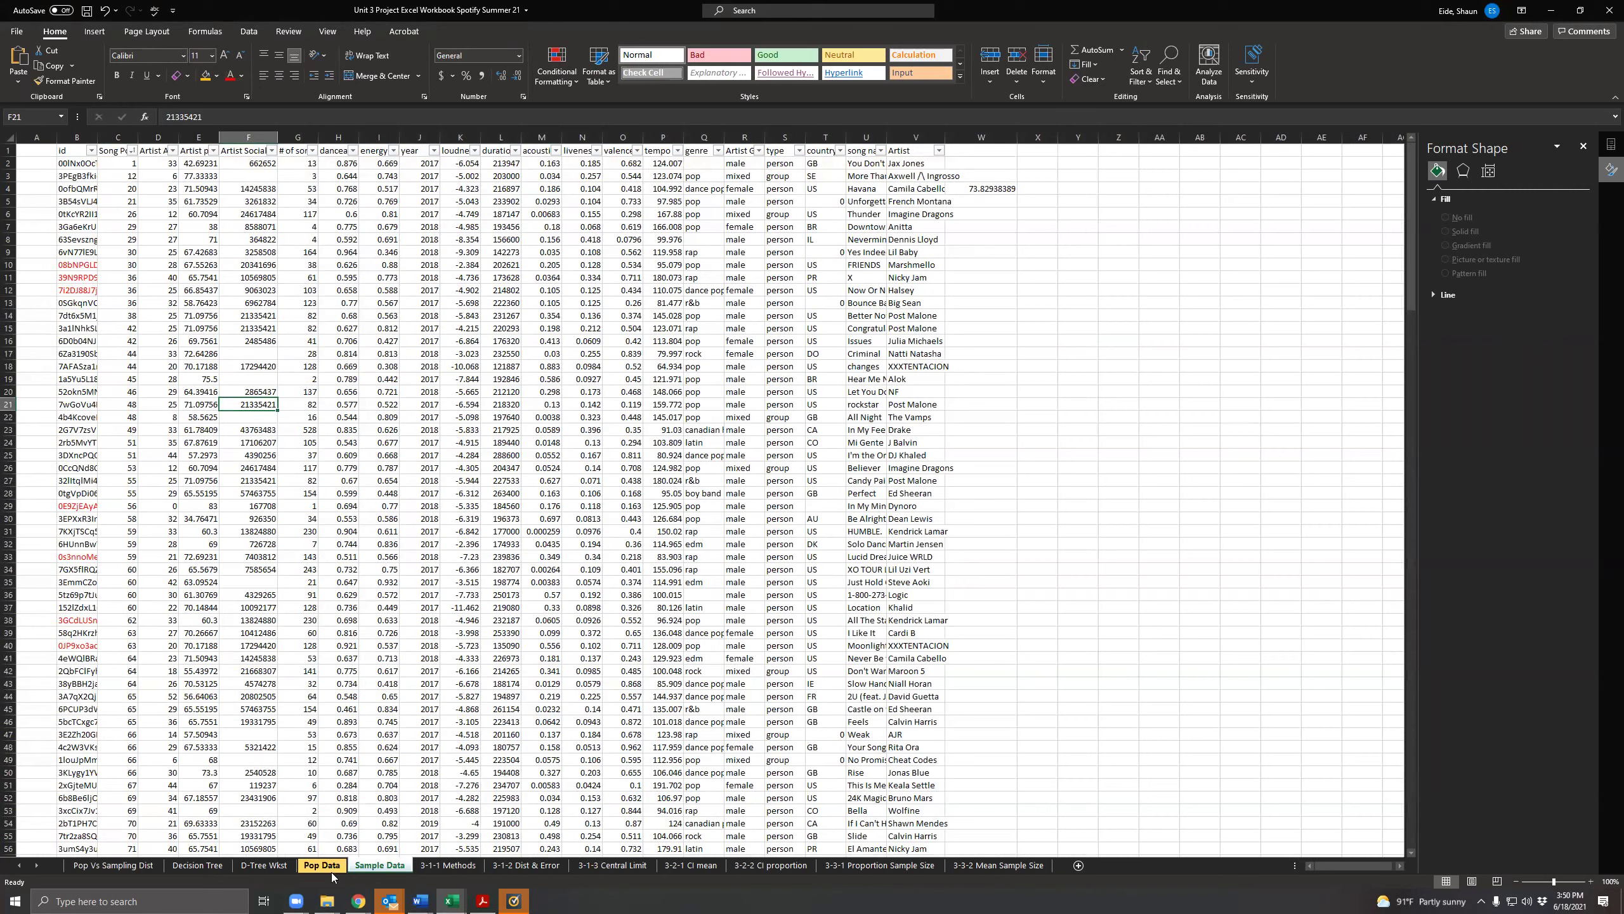
pyautogui.click(579, 405)
pyautogui.scroll(-7, 216, 351)
pyautogui.scroll(-20, 216, 351)
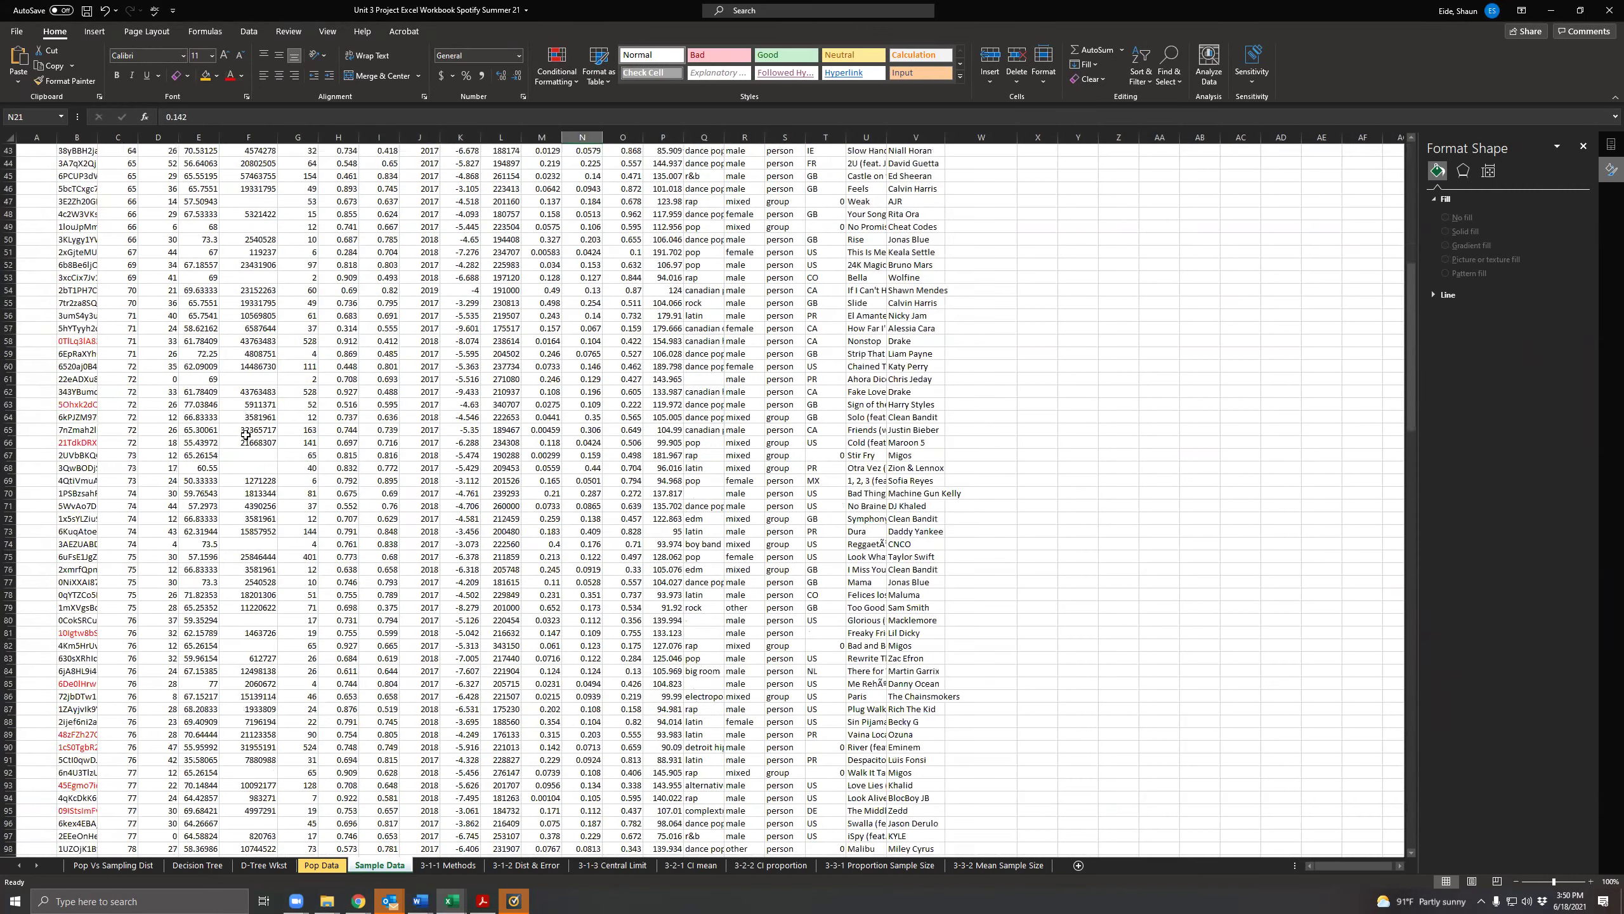
pyautogui.scroll(-20, 272, 486)
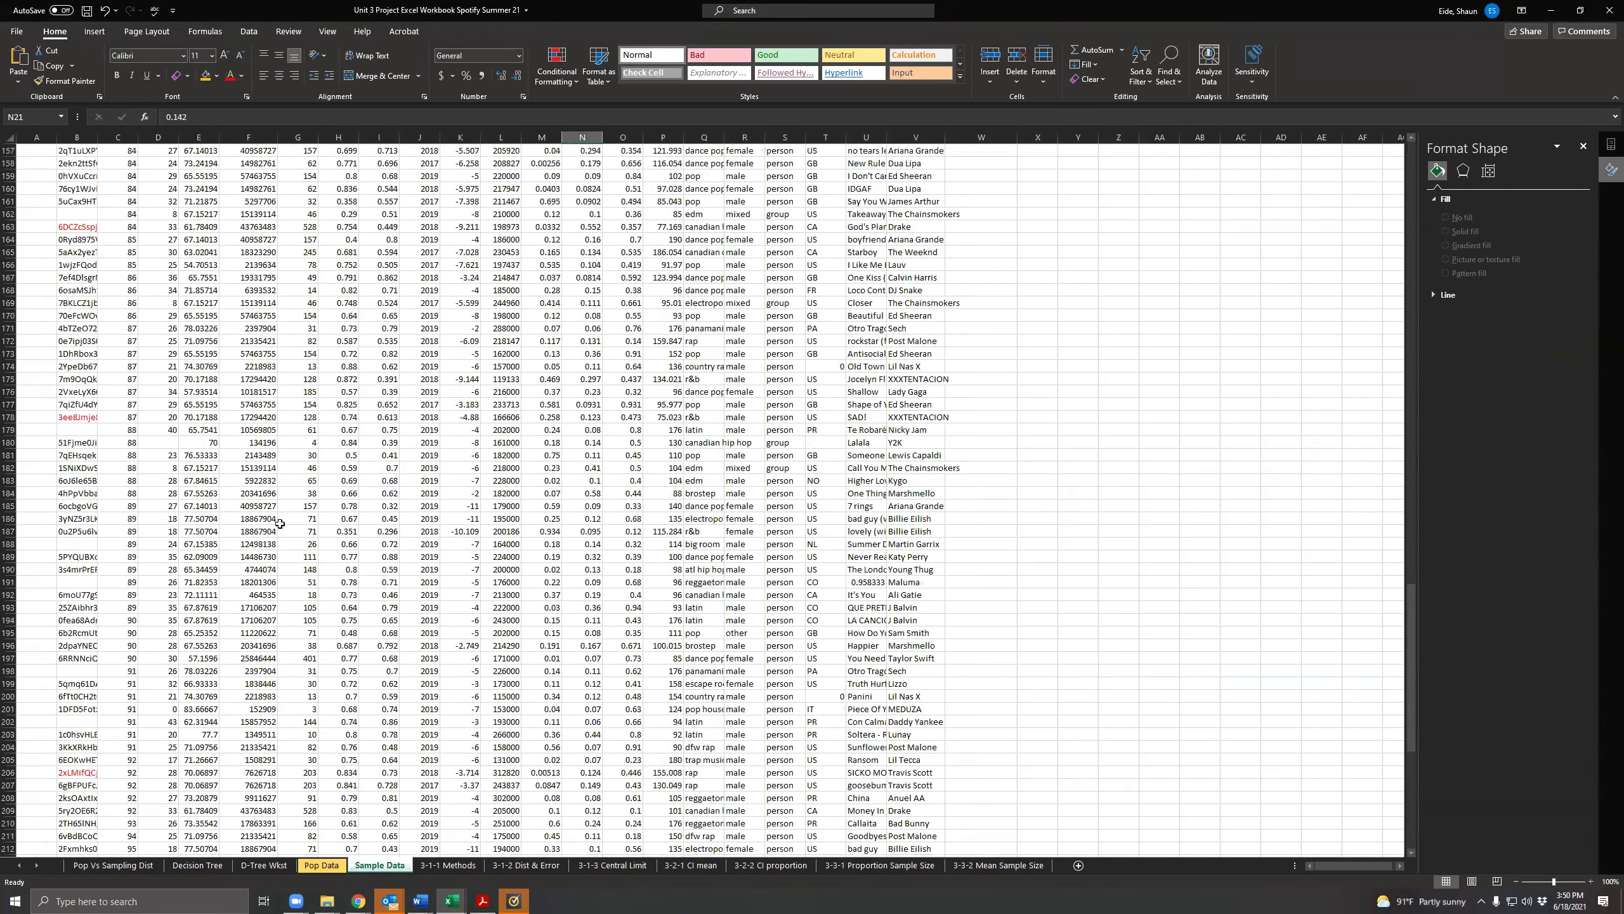
pyautogui.moveTo(96, 523); pyautogui.dragTo(64, 168)
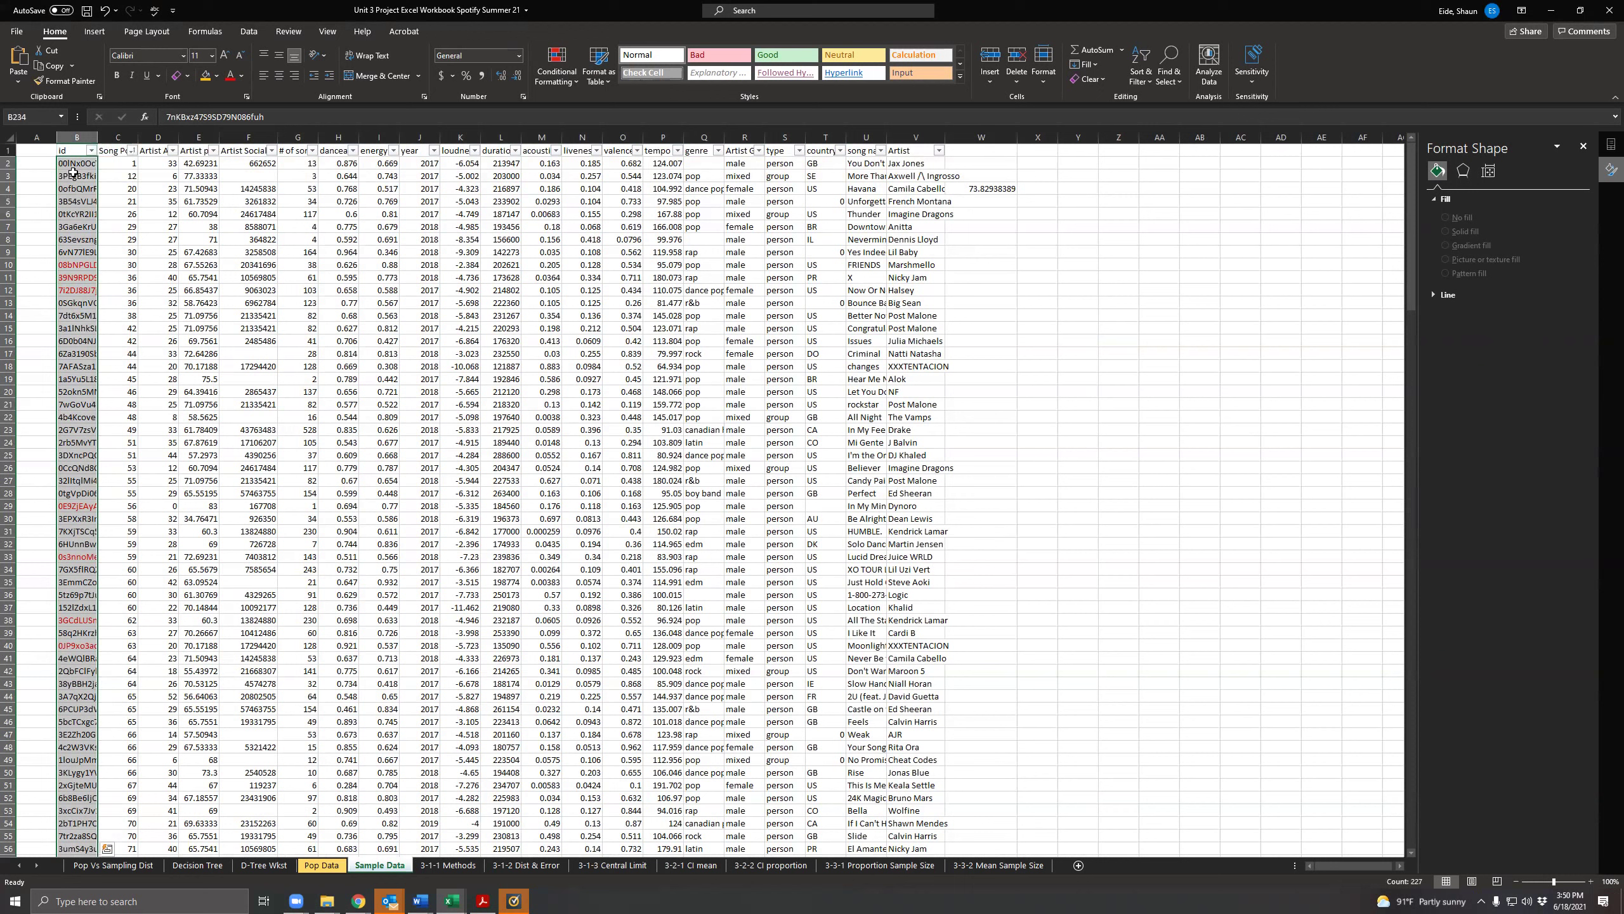
pyautogui.click(224, 214)
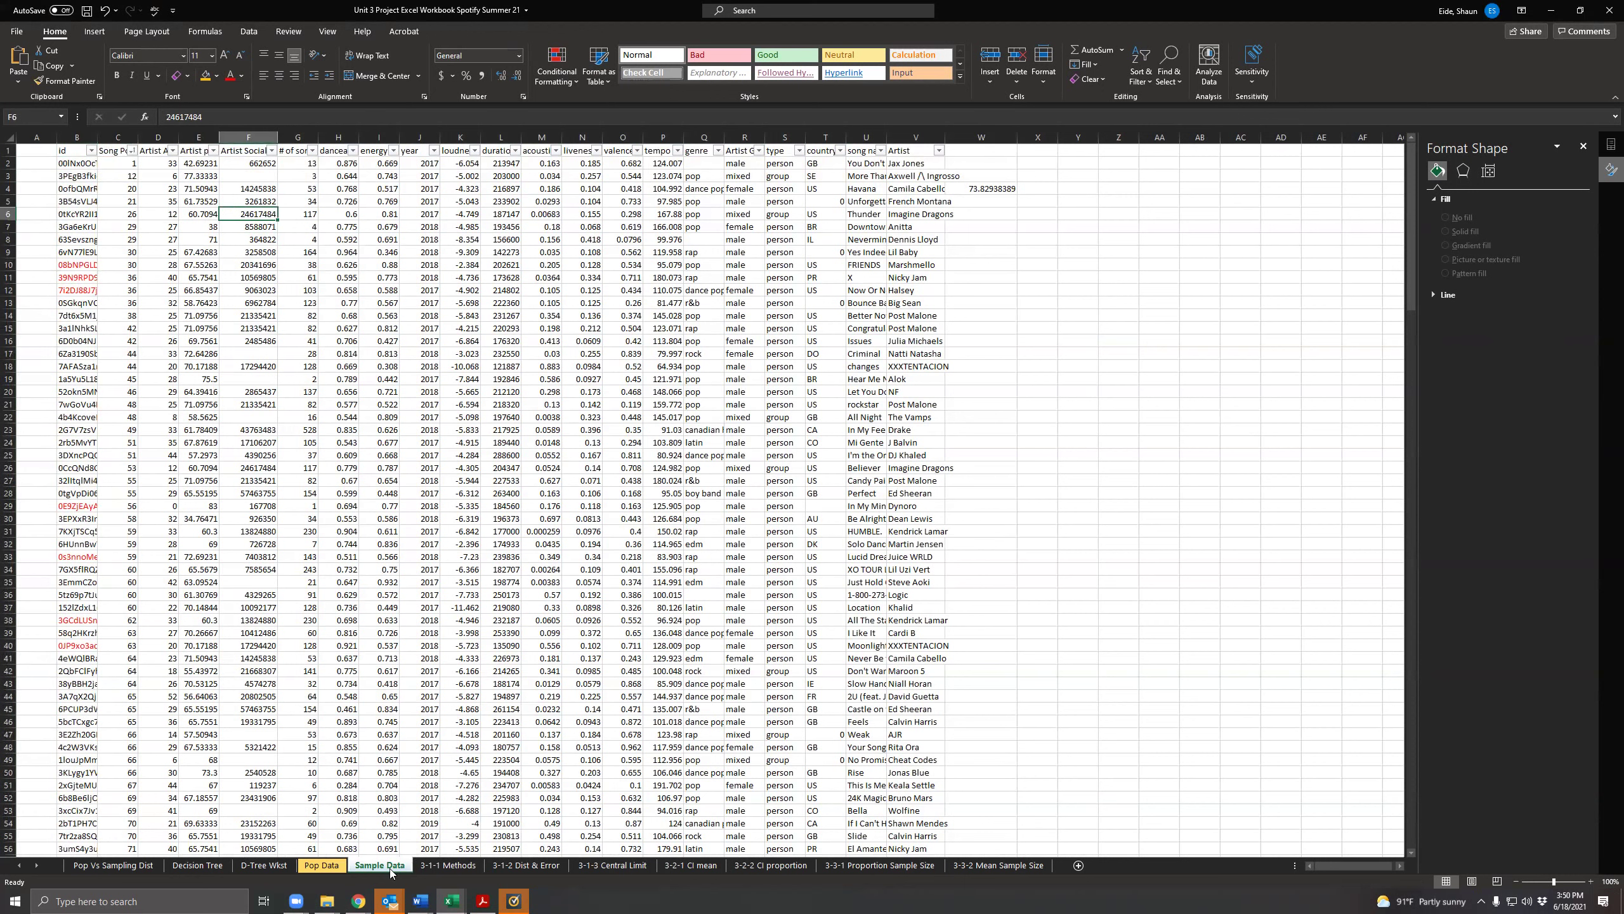
# Step: Examine the sample mean and sd rows of the Sample Data block on the 3-1-2 Dist & Error sheet
pyautogui.click(450, 864)
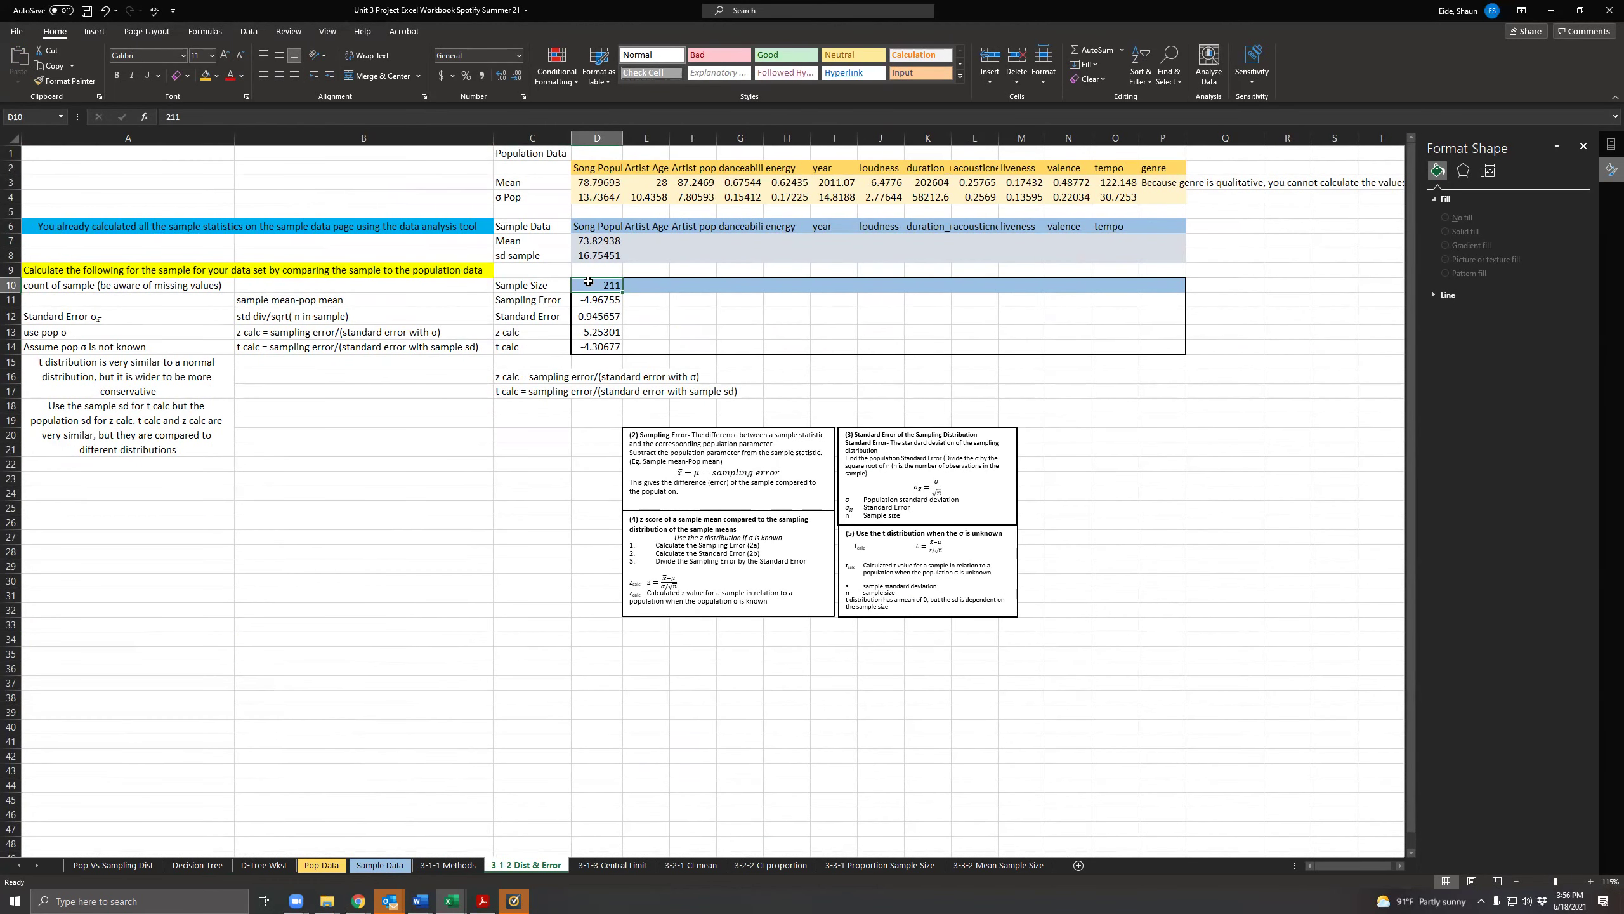
pyautogui.click(524, 346)
pyautogui.click(603, 241)
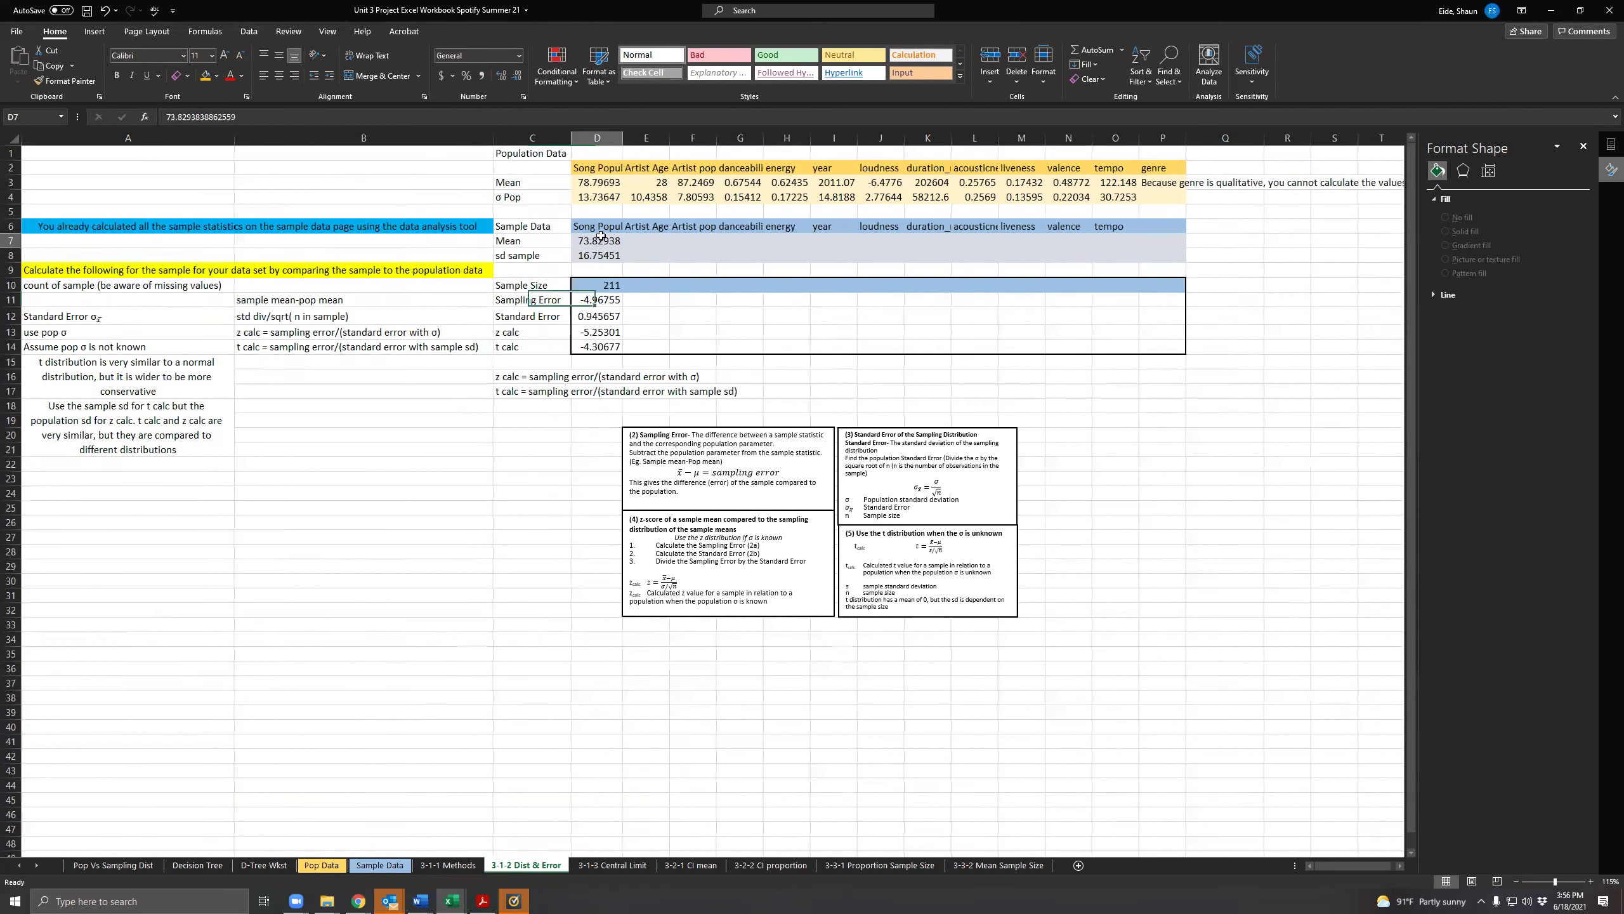
pyautogui.click(535, 242)
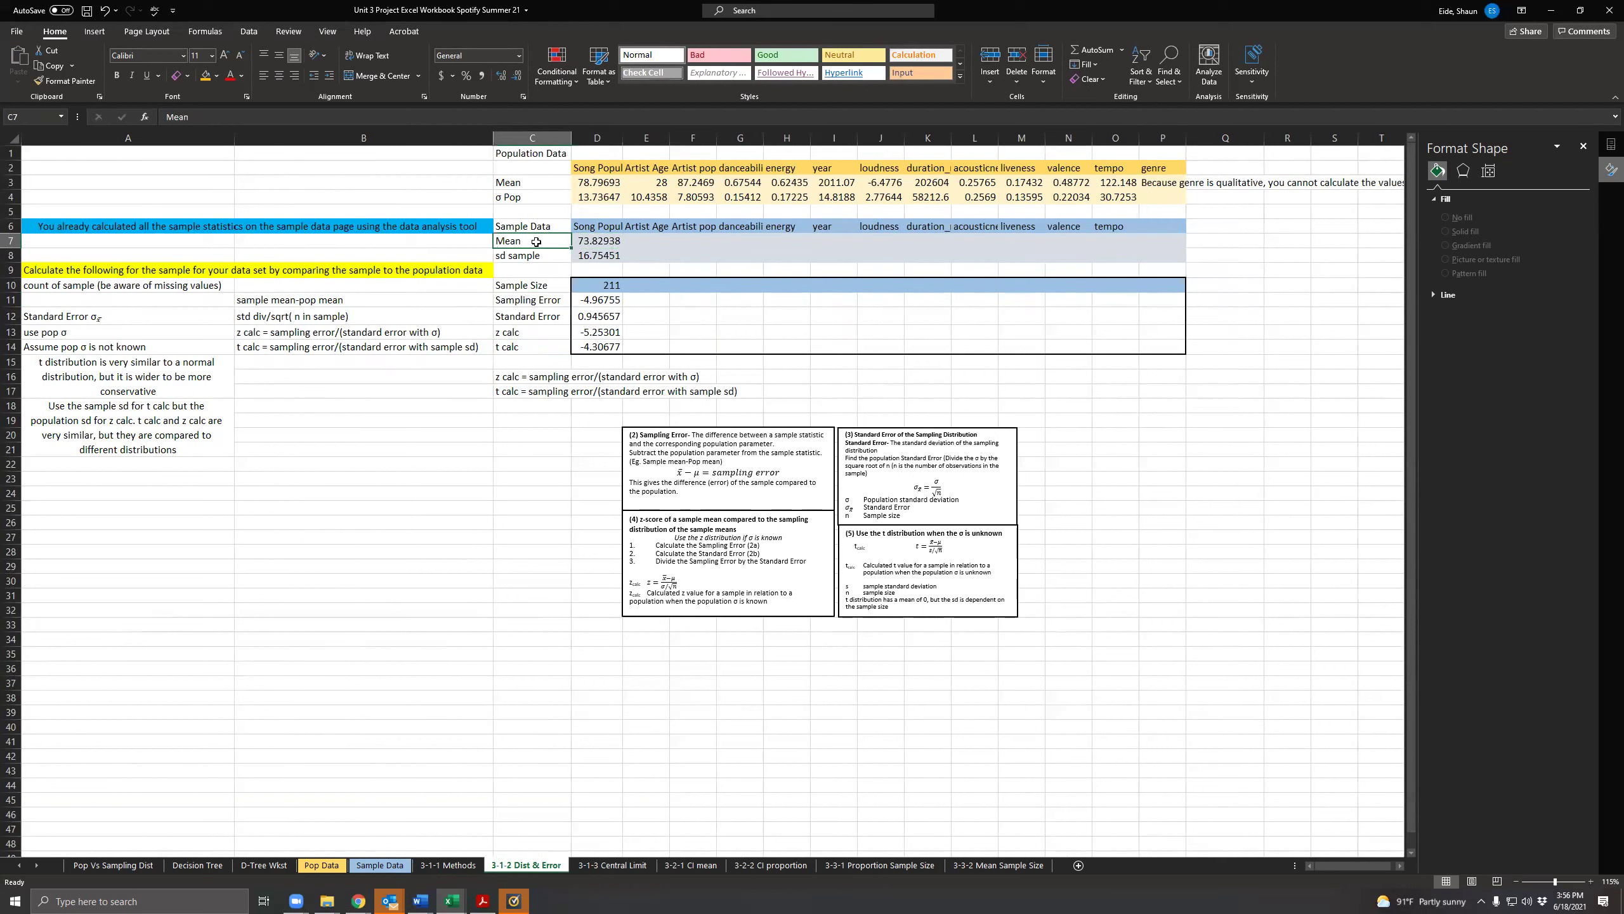
pyautogui.click(534, 228)
pyautogui.click(533, 243)
pyautogui.click(548, 254)
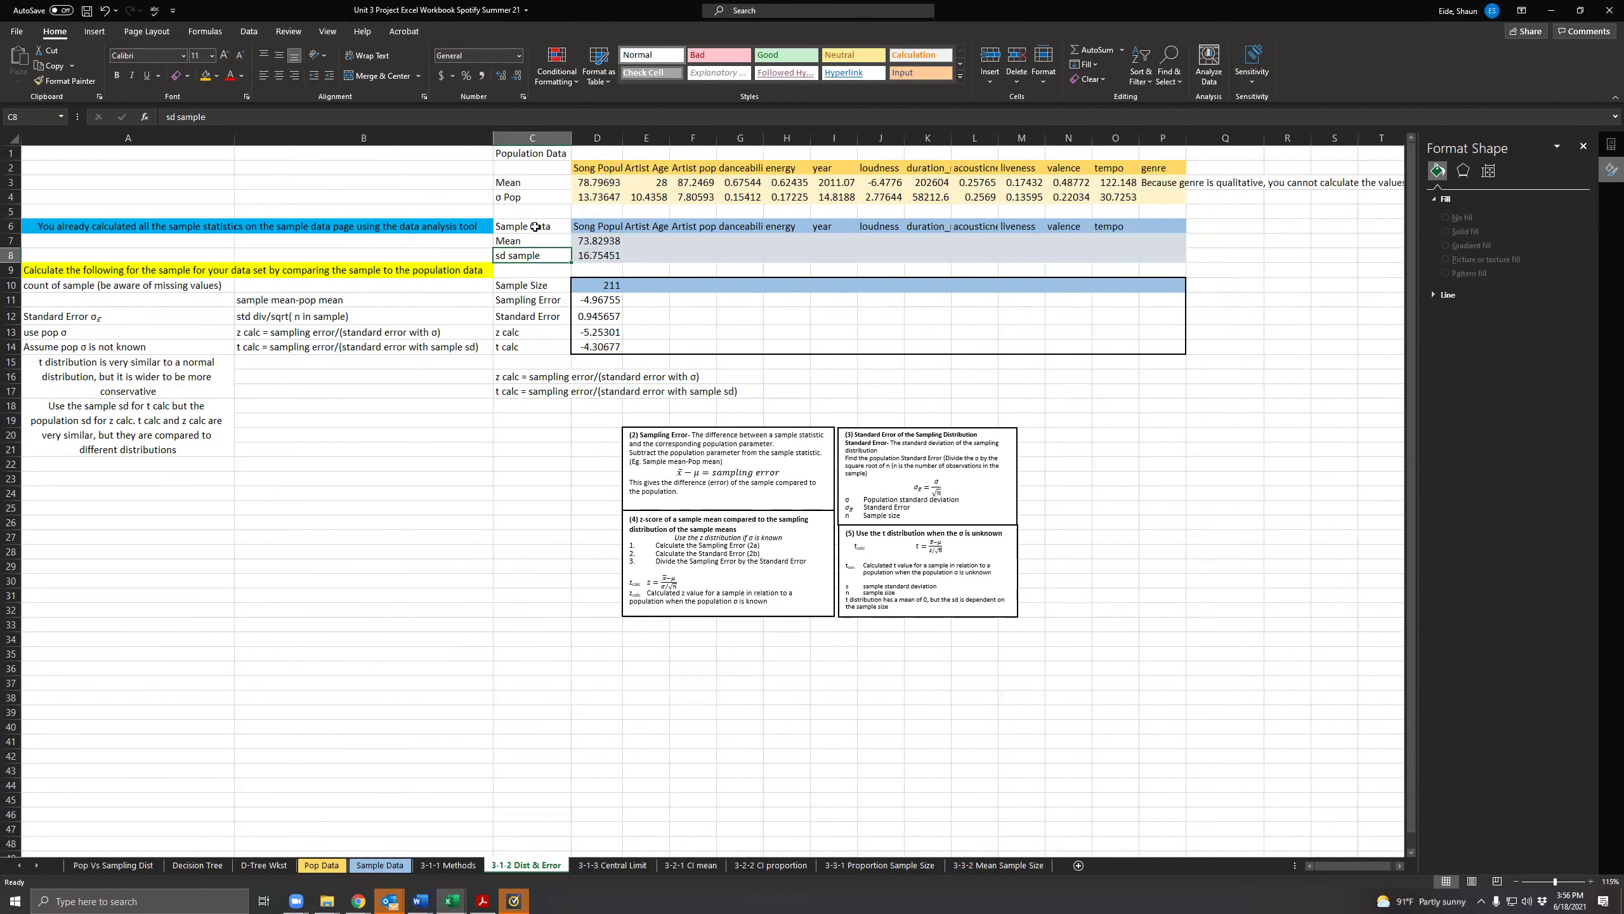
# Step: Calculate the Artist Age sample mean in E7 with AVERAGE over D2:D234 of the Sample Data sheet
pyautogui.click(662, 243)
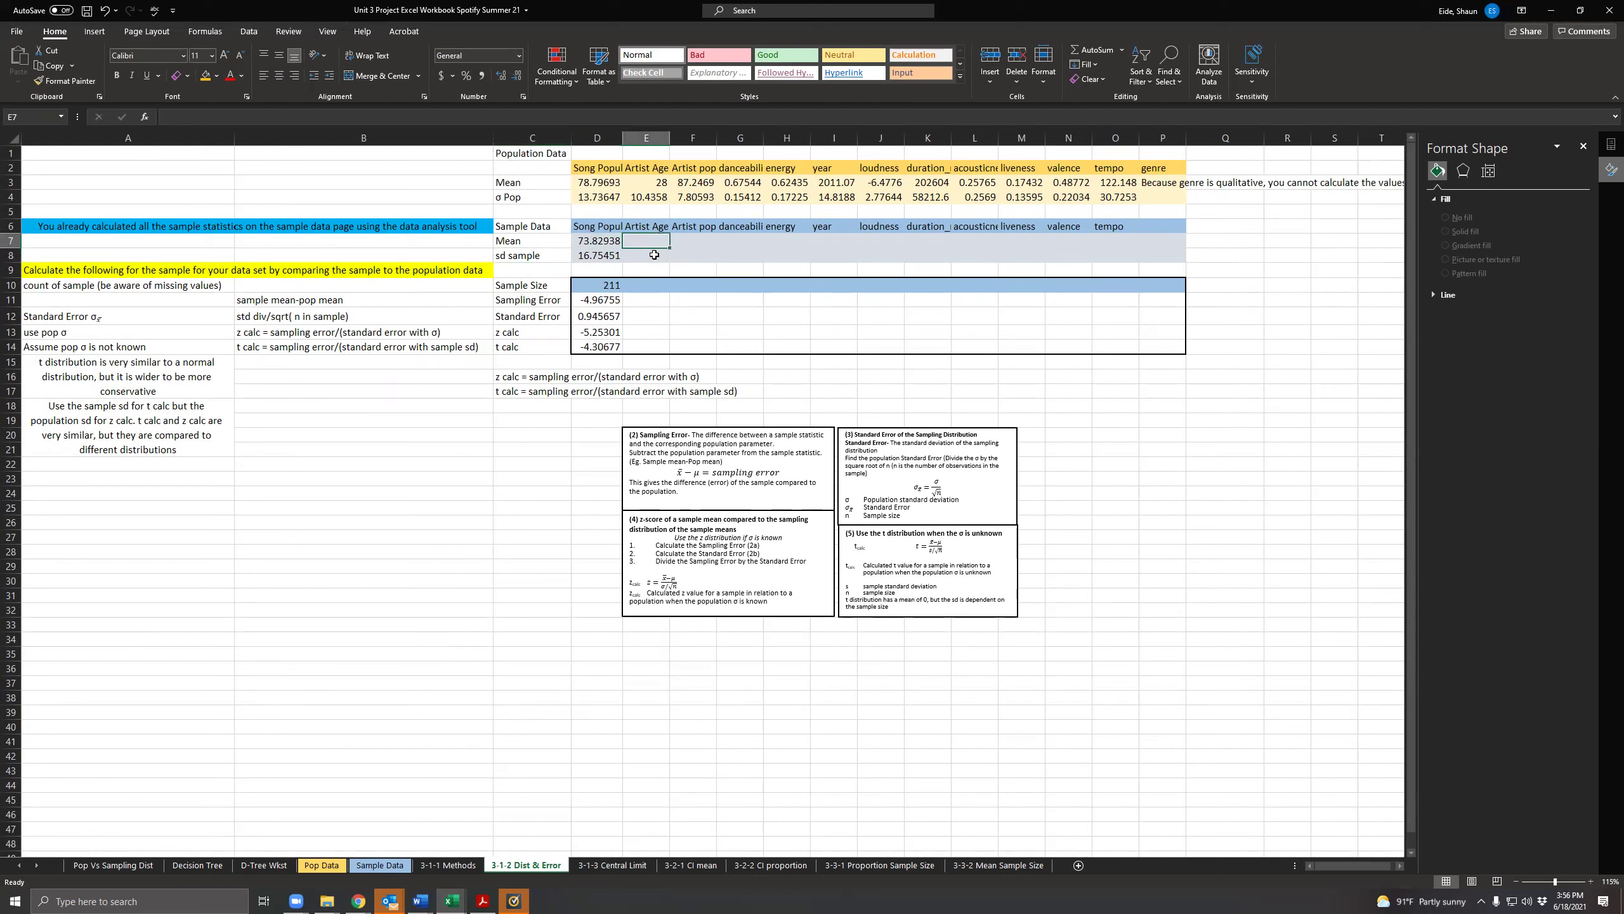
pyautogui.write('=')
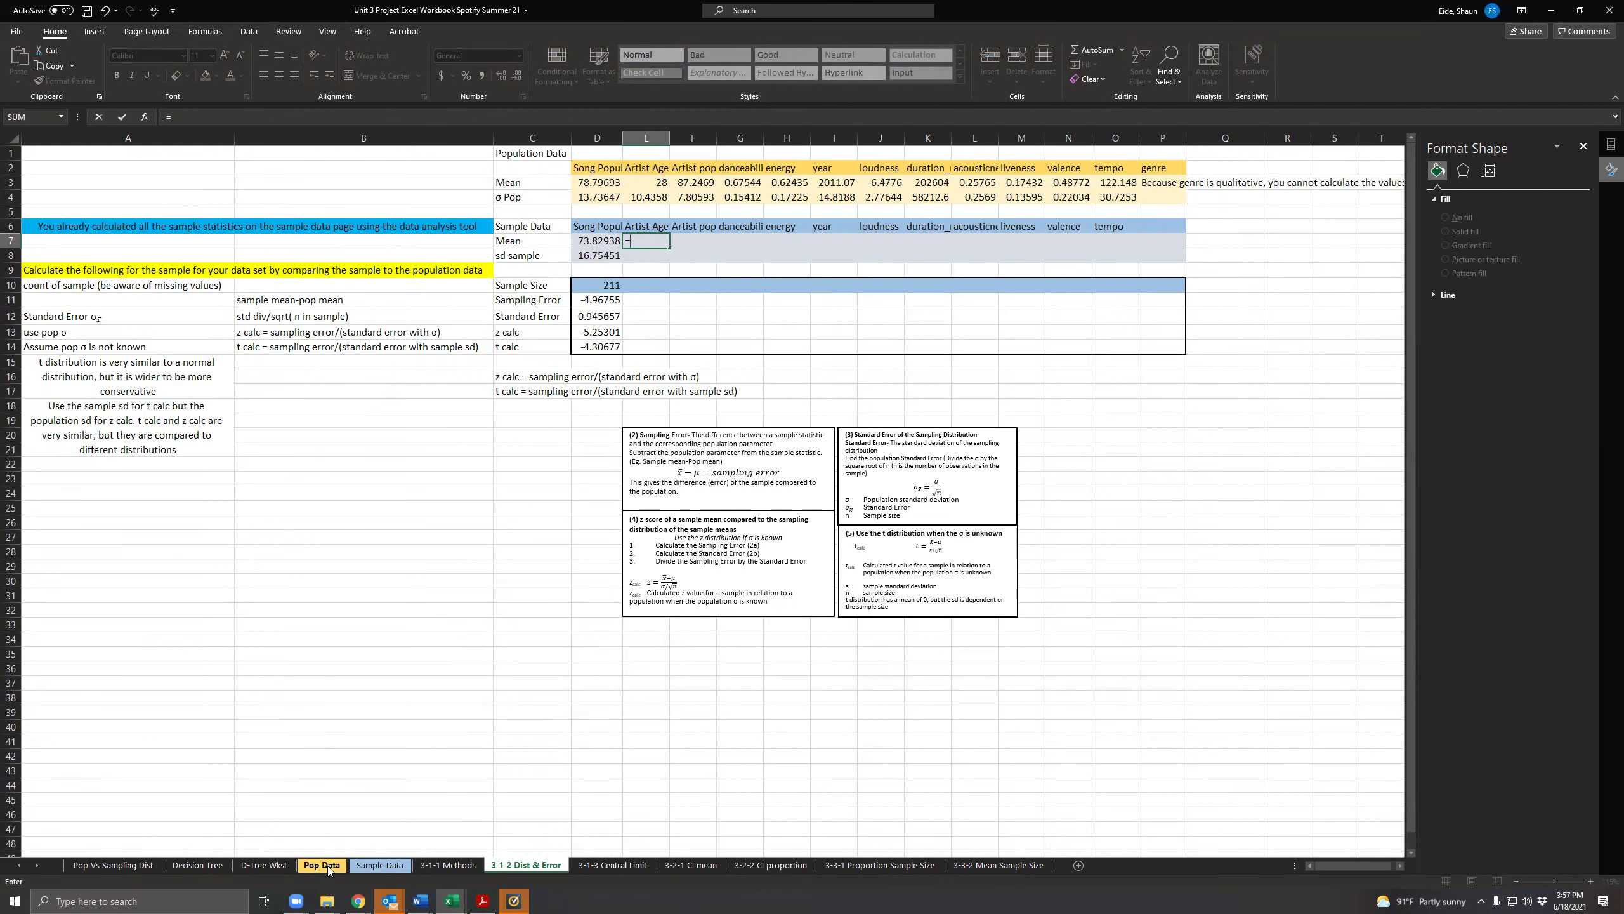
pyautogui.click(369, 866)
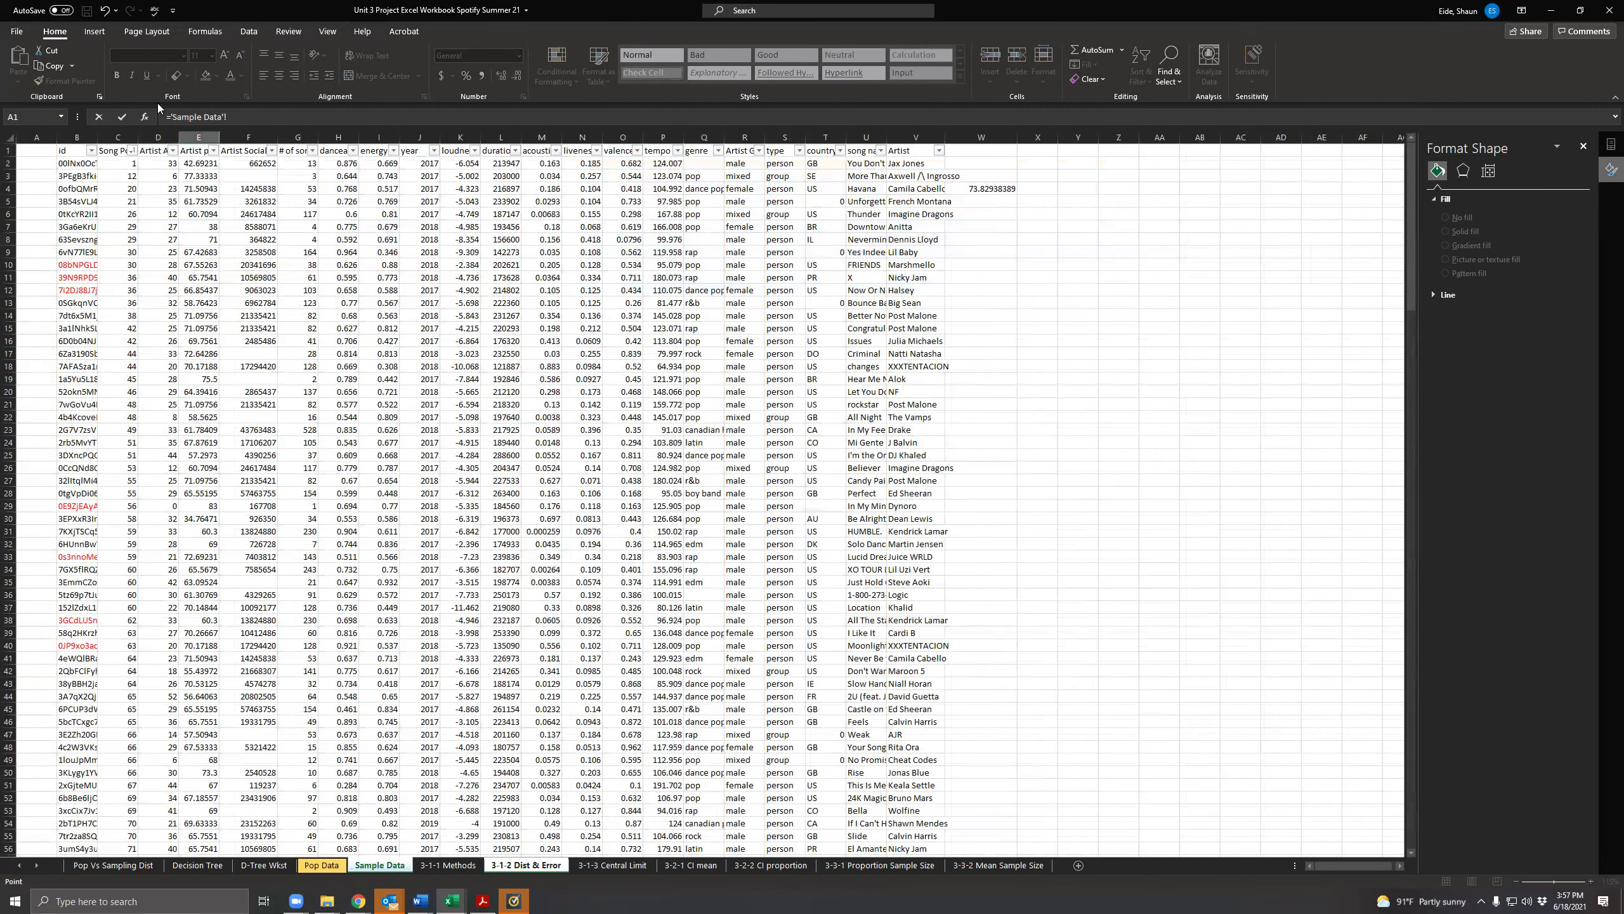
pyautogui.click(172, 118)
pyautogui.write('aver')
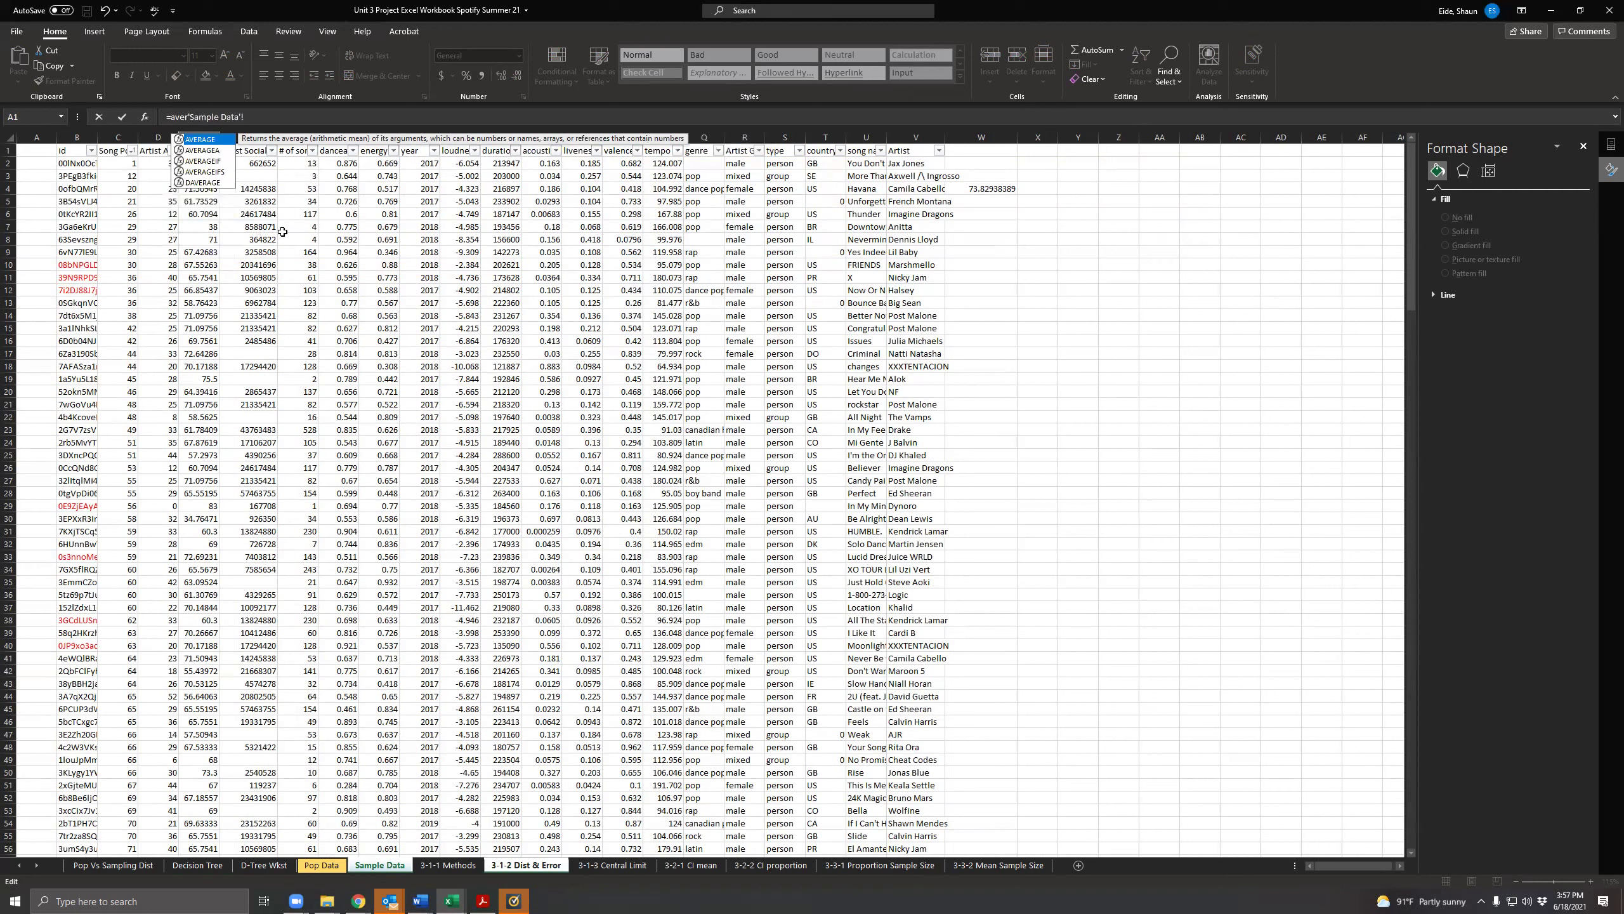
pyautogui.press('Tab')
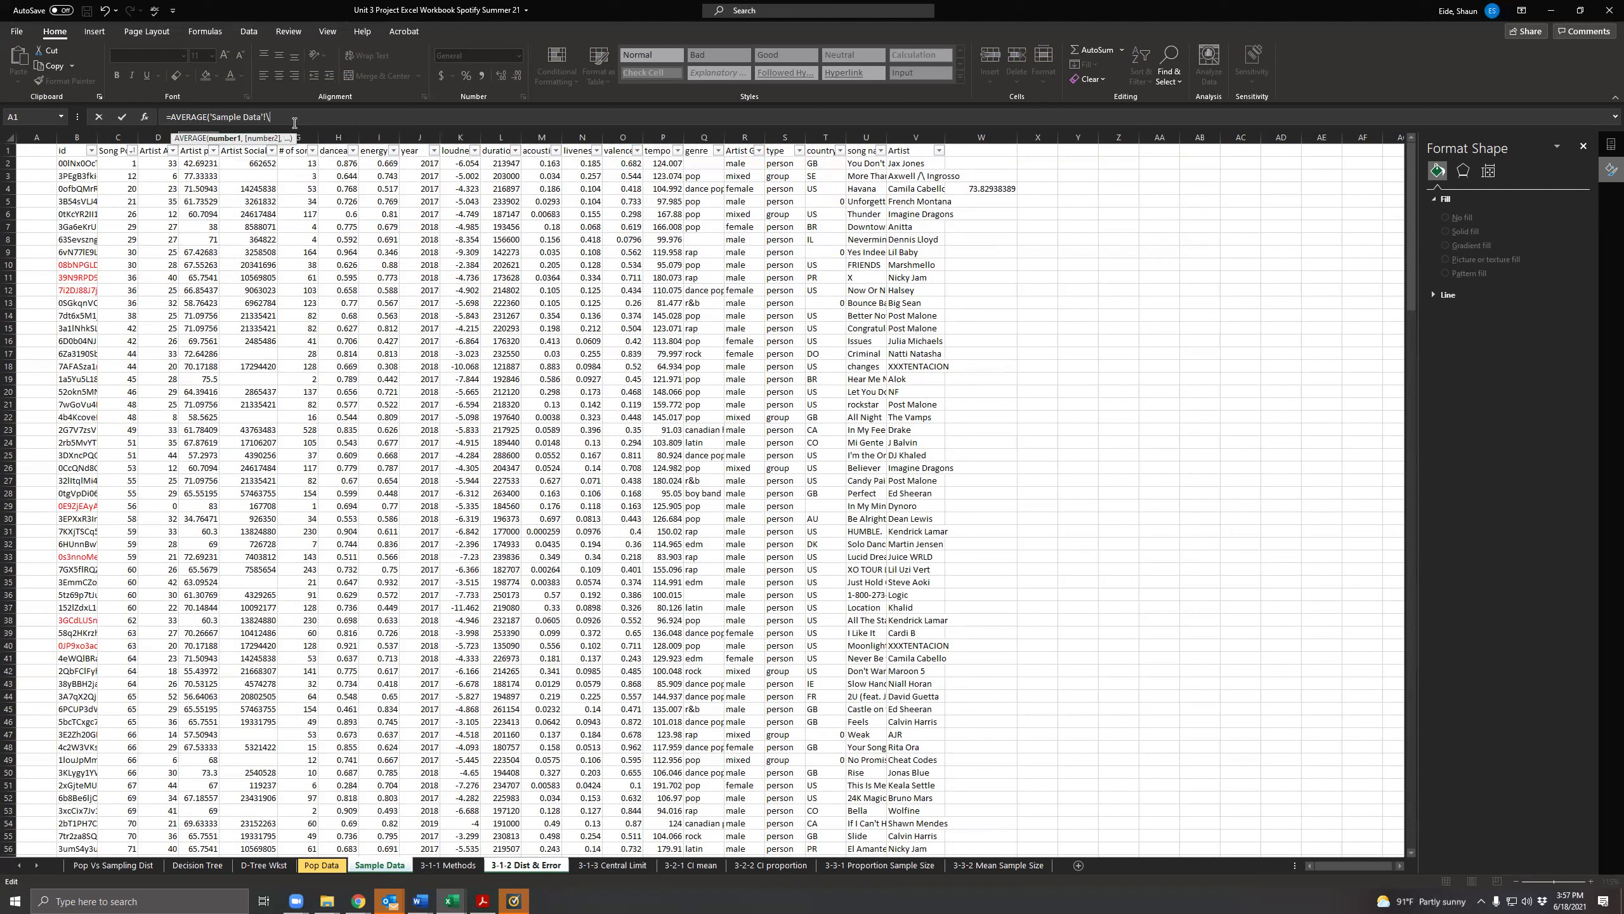
pyautogui.press('BackSpace')
pyautogui.press('BackSpace')
pyautogui.press('BackSpace')
pyautogui.press('BackSpace')
pyautogui.press('BackSpace')
pyautogui.press('BackSpace')
pyautogui.press('BackSpace')
pyautogui.press('BackSpace')
pyautogui.press('BackSpace')
pyautogui.press('BackSpace')
pyautogui.press('BackSpace')
pyautogui.press('BackSpace')
pyautogui.press('BackSpace')
pyautogui.press('BackSpace')
pyautogui.moveTo(154, 163); pyautogui.dragTo(167, 838)
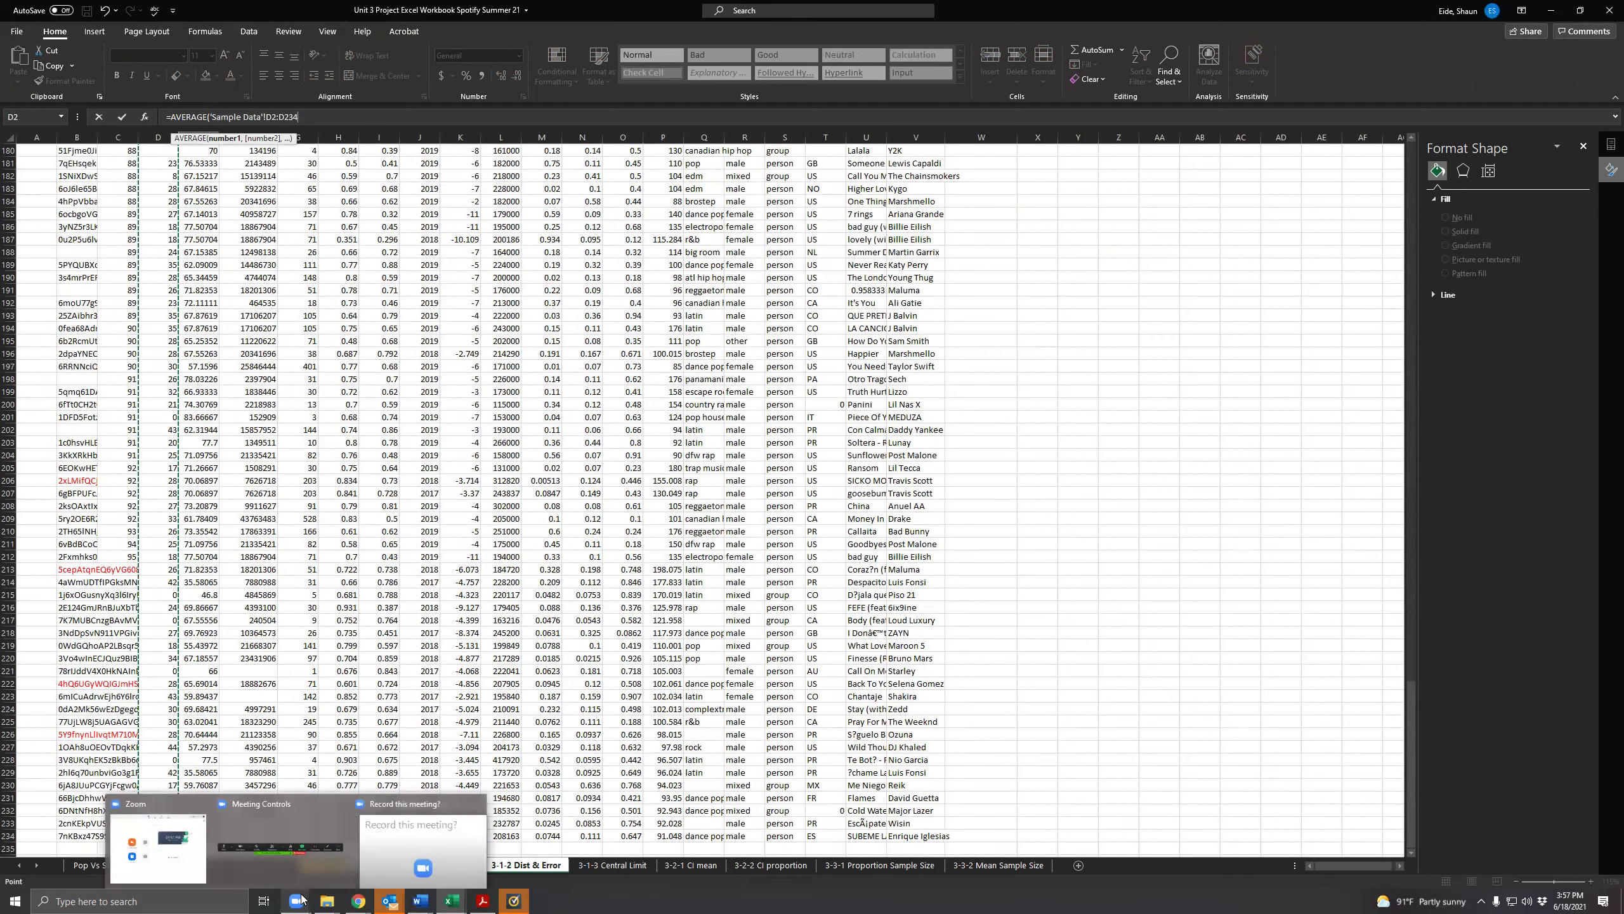
pyautogui.press('Return')
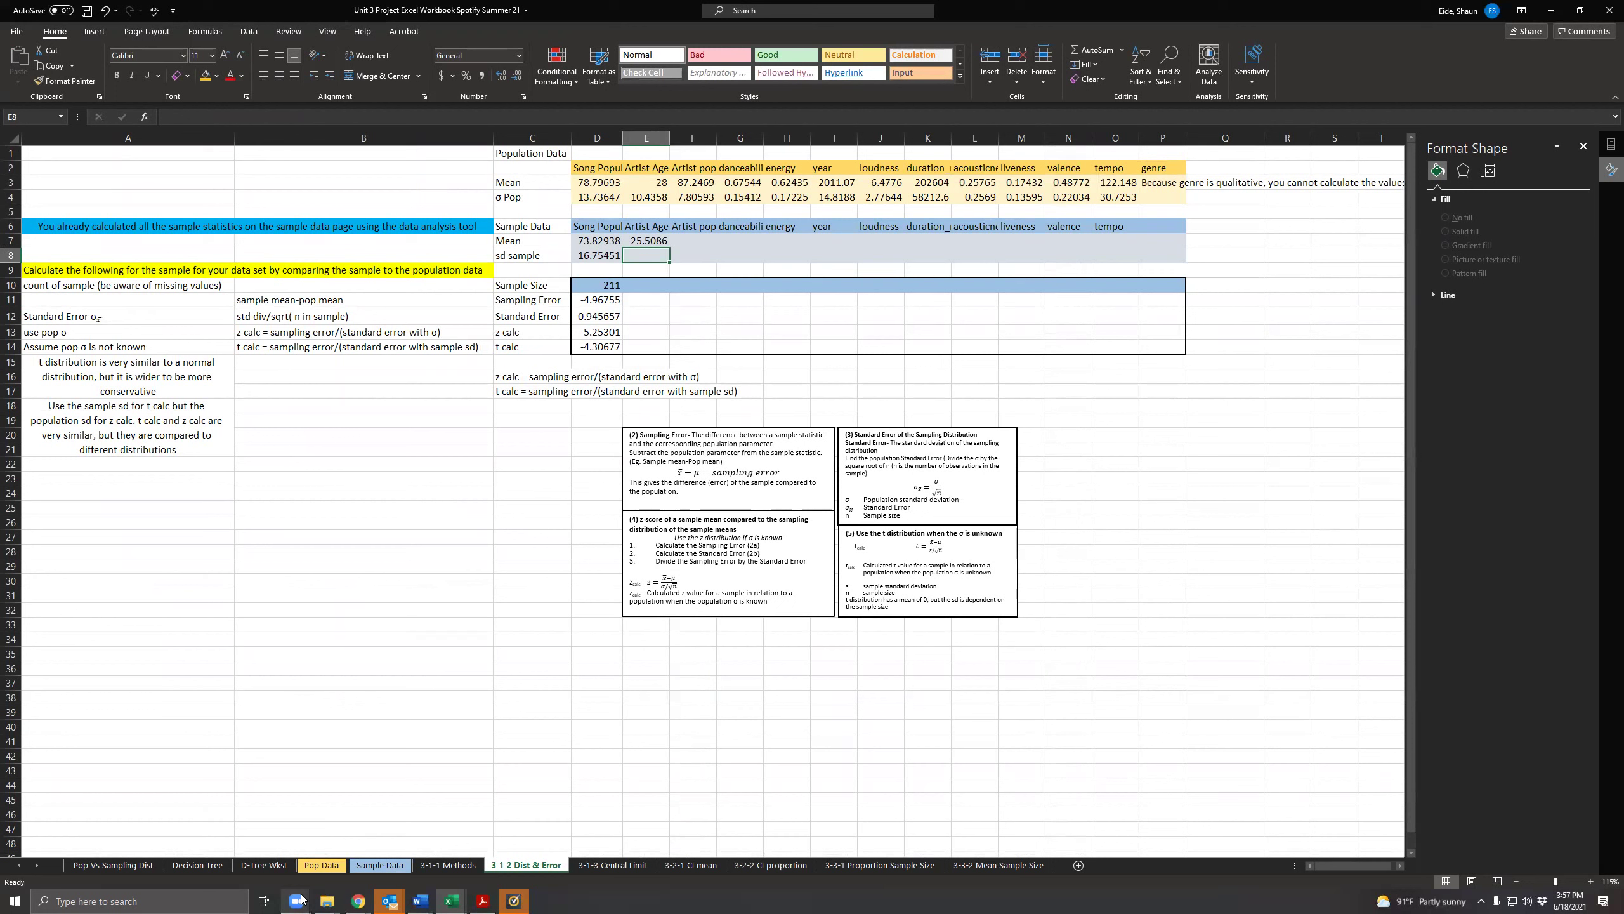
# Step: Calculate the Artist Age sample standard deviation in E8 with STDEV.S over D2:D234 of the Sample Data sheet
pyautogui.write('=st')
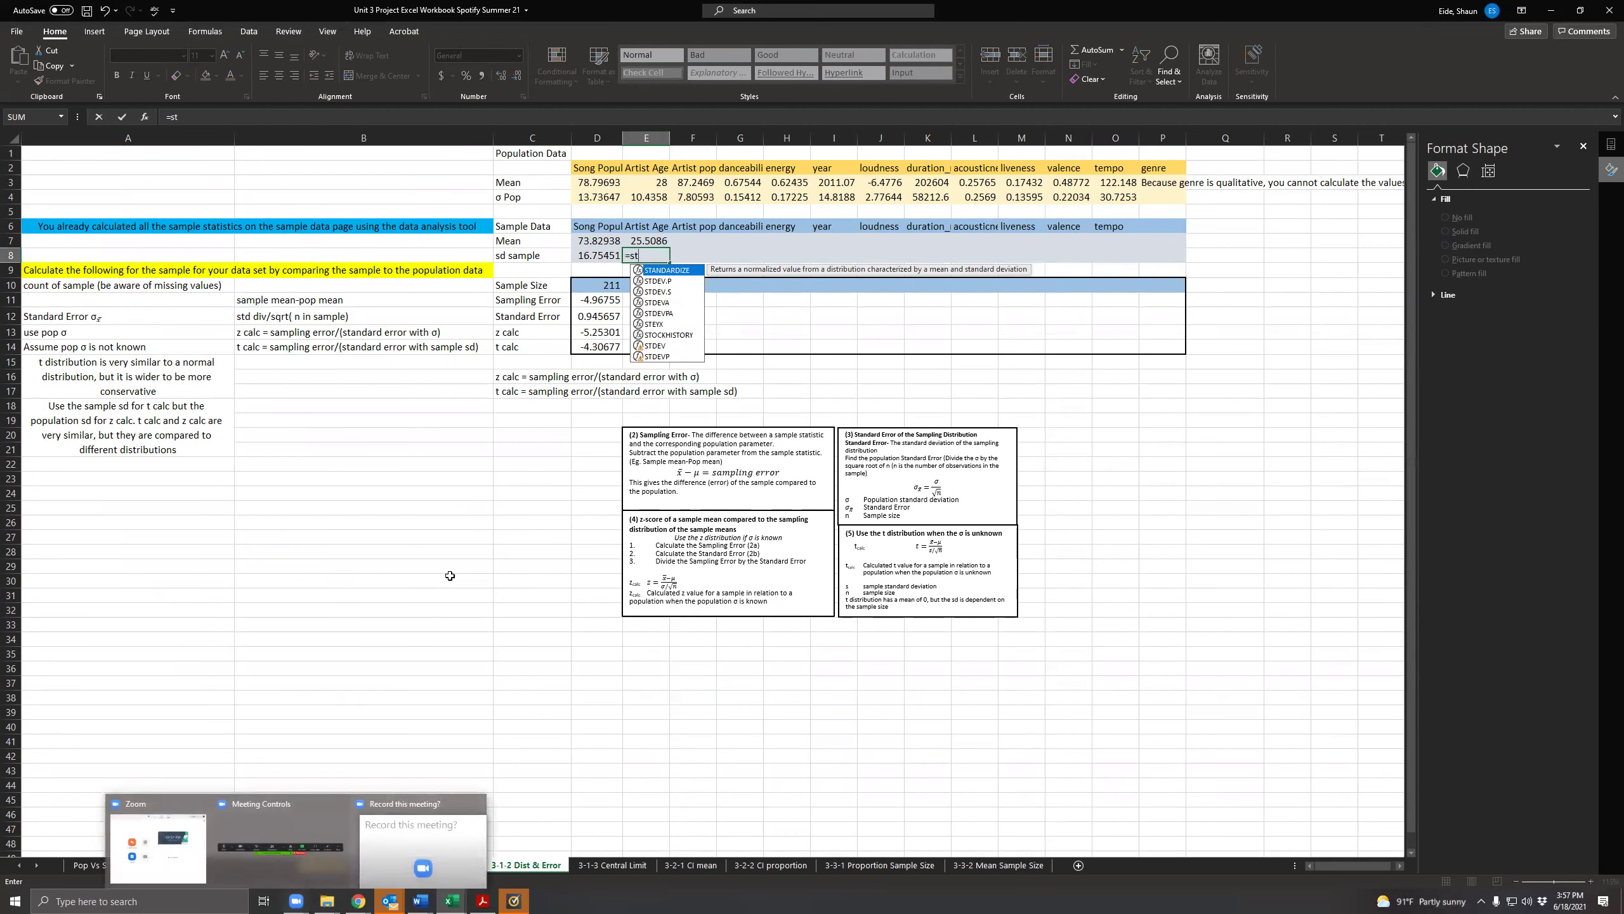
pyautogui.click(665, 293)
pyautogui.doubleClick(665, 294)
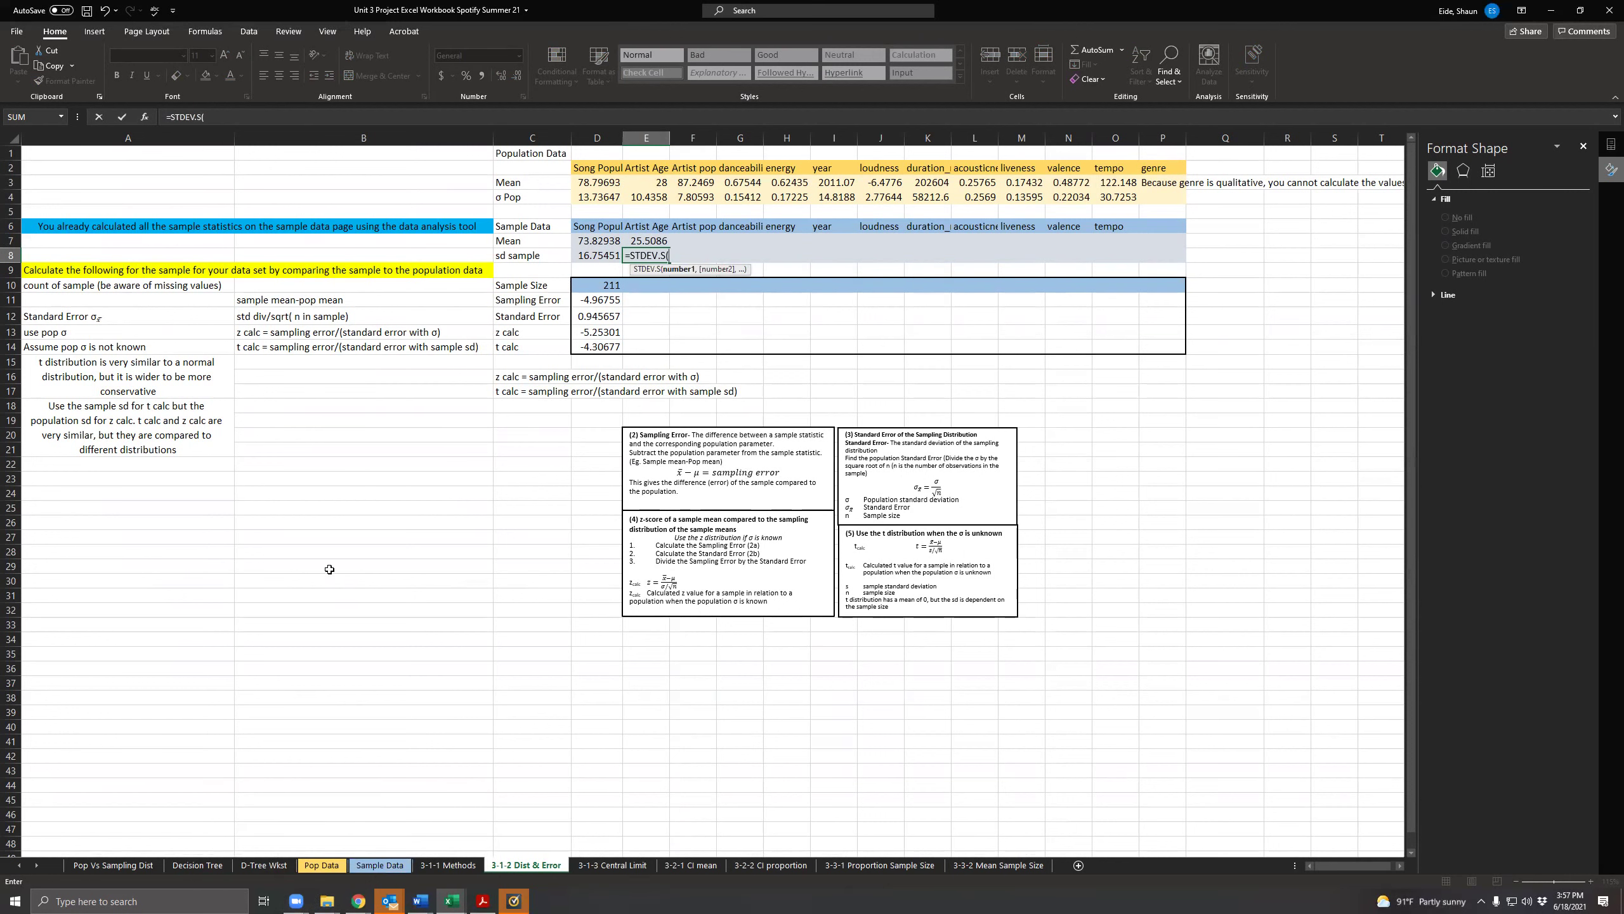
pyautogui.click(380, 869)
pyautogui.scroll(10, 191, 275)
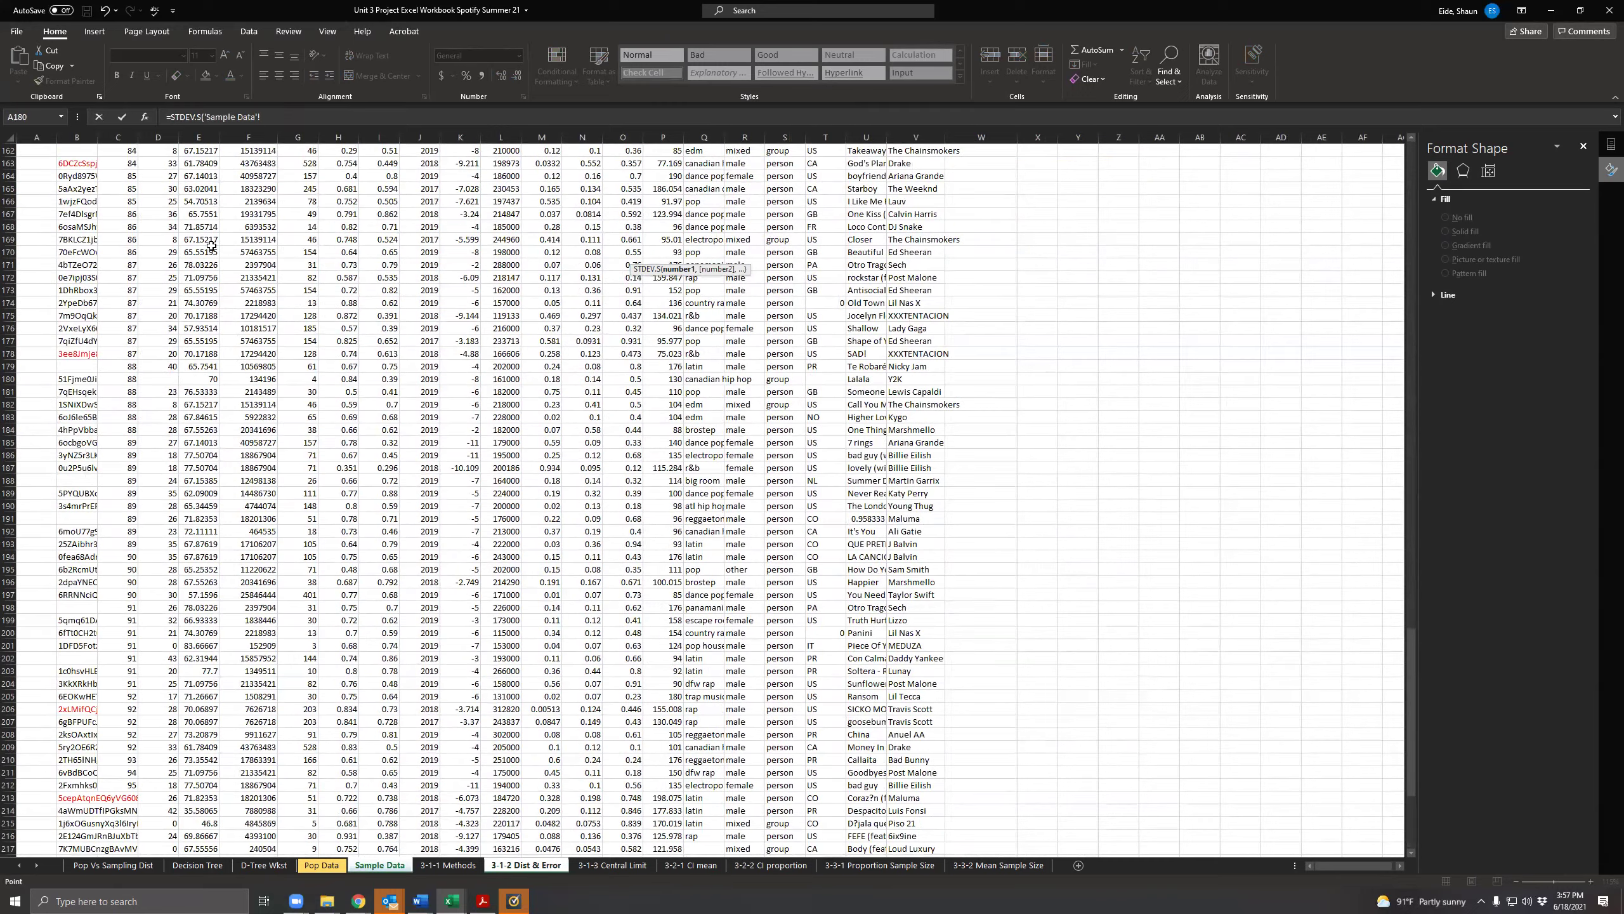
pyautogui.scroll(20, 226, 246)
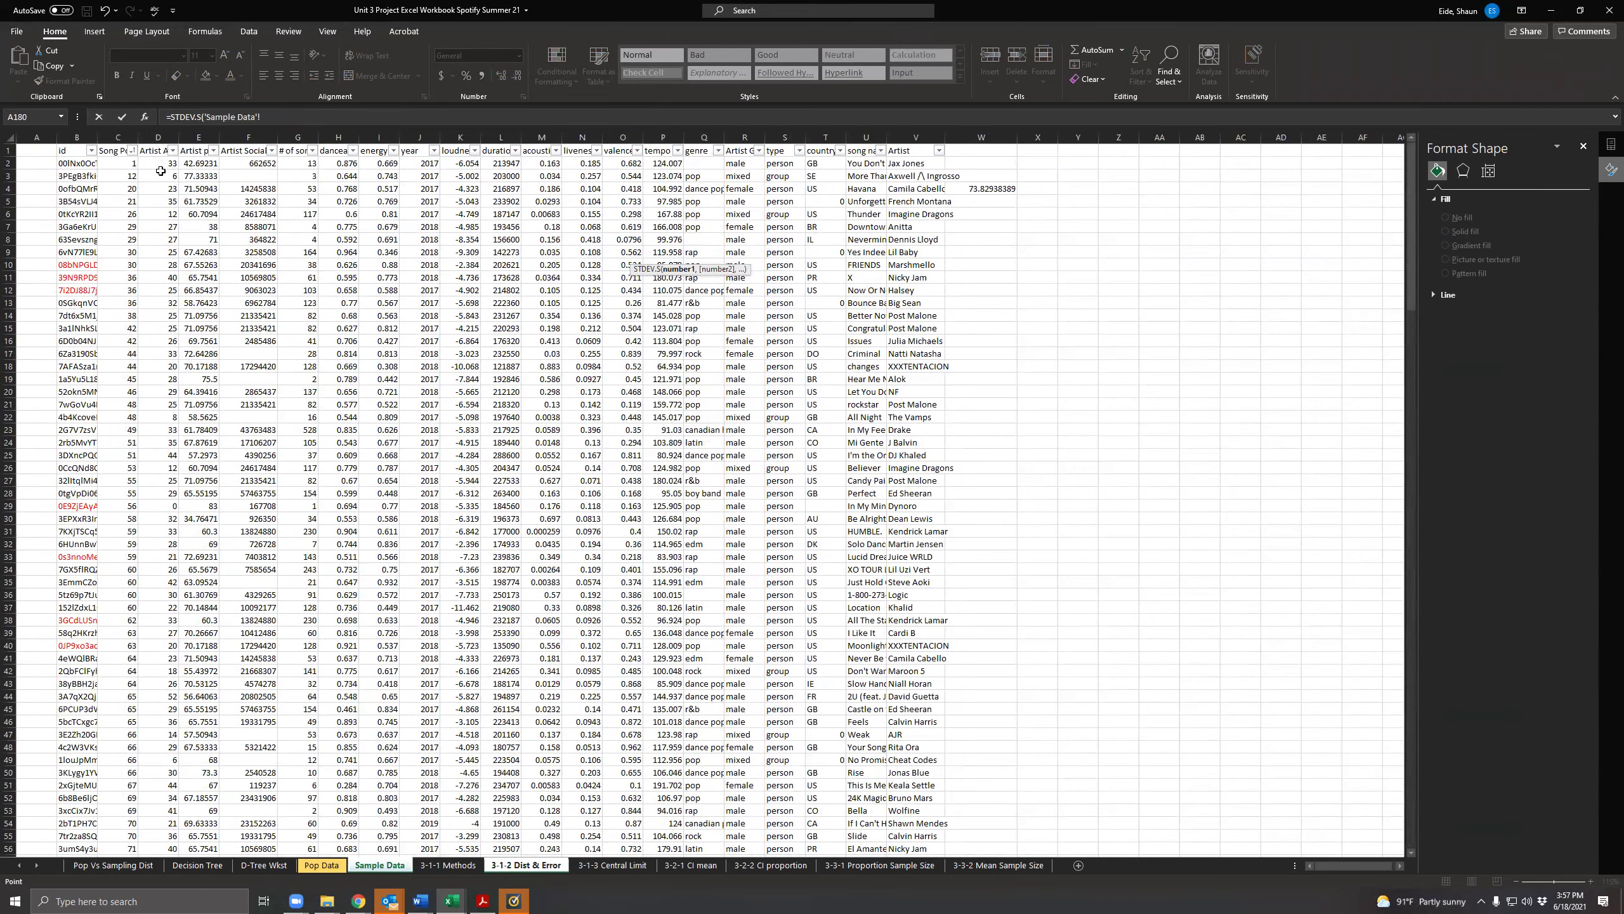
pyautogui.moveTo(160, 163); pyautogui.dragTo(154, 781)
pyautogui.press('Return')
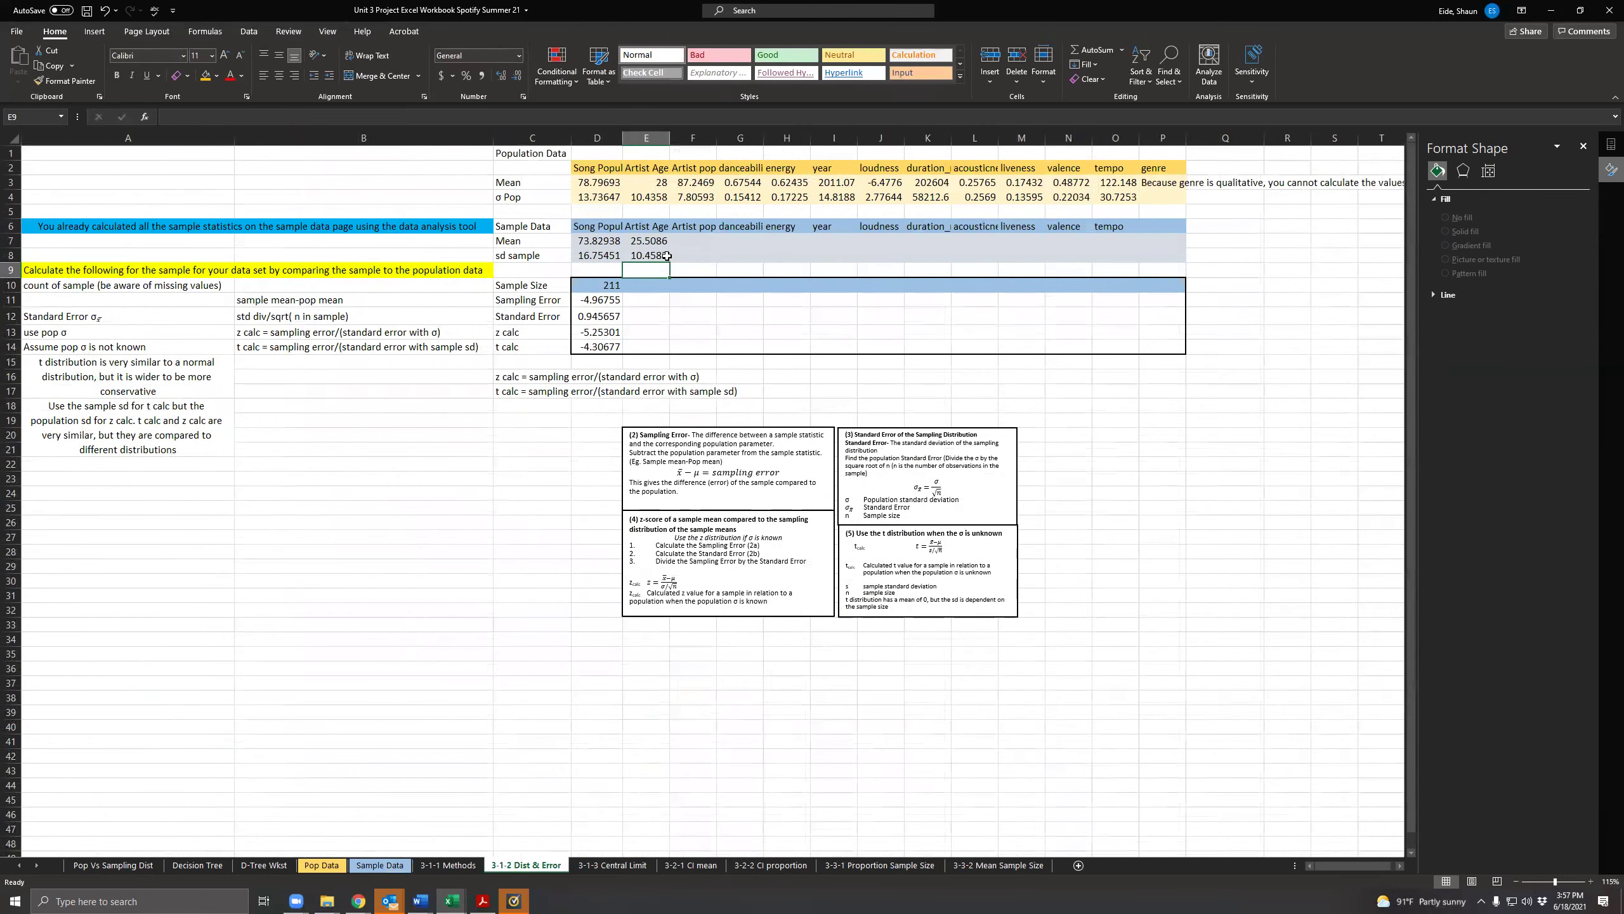
# Step: Compare the Artist Age sample mean and standard deviation with the corresponding population values
pyautogui.click(667, 256)
pyautogui.press('Up')
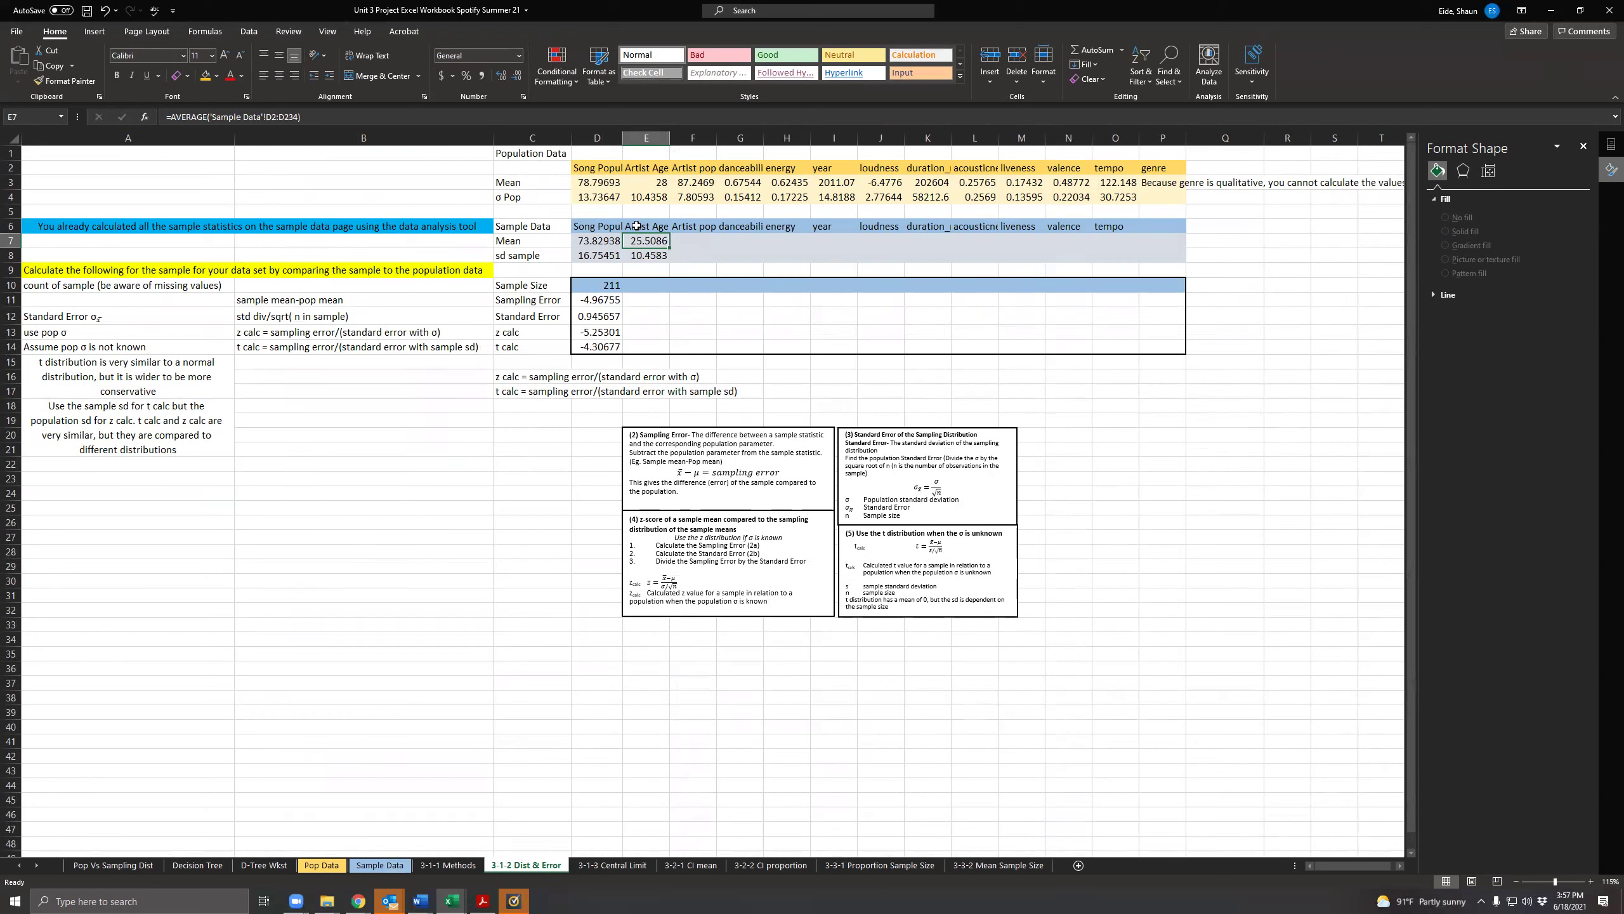
pyautogui.click(652, 193)
pyautogui.click(652, 185)
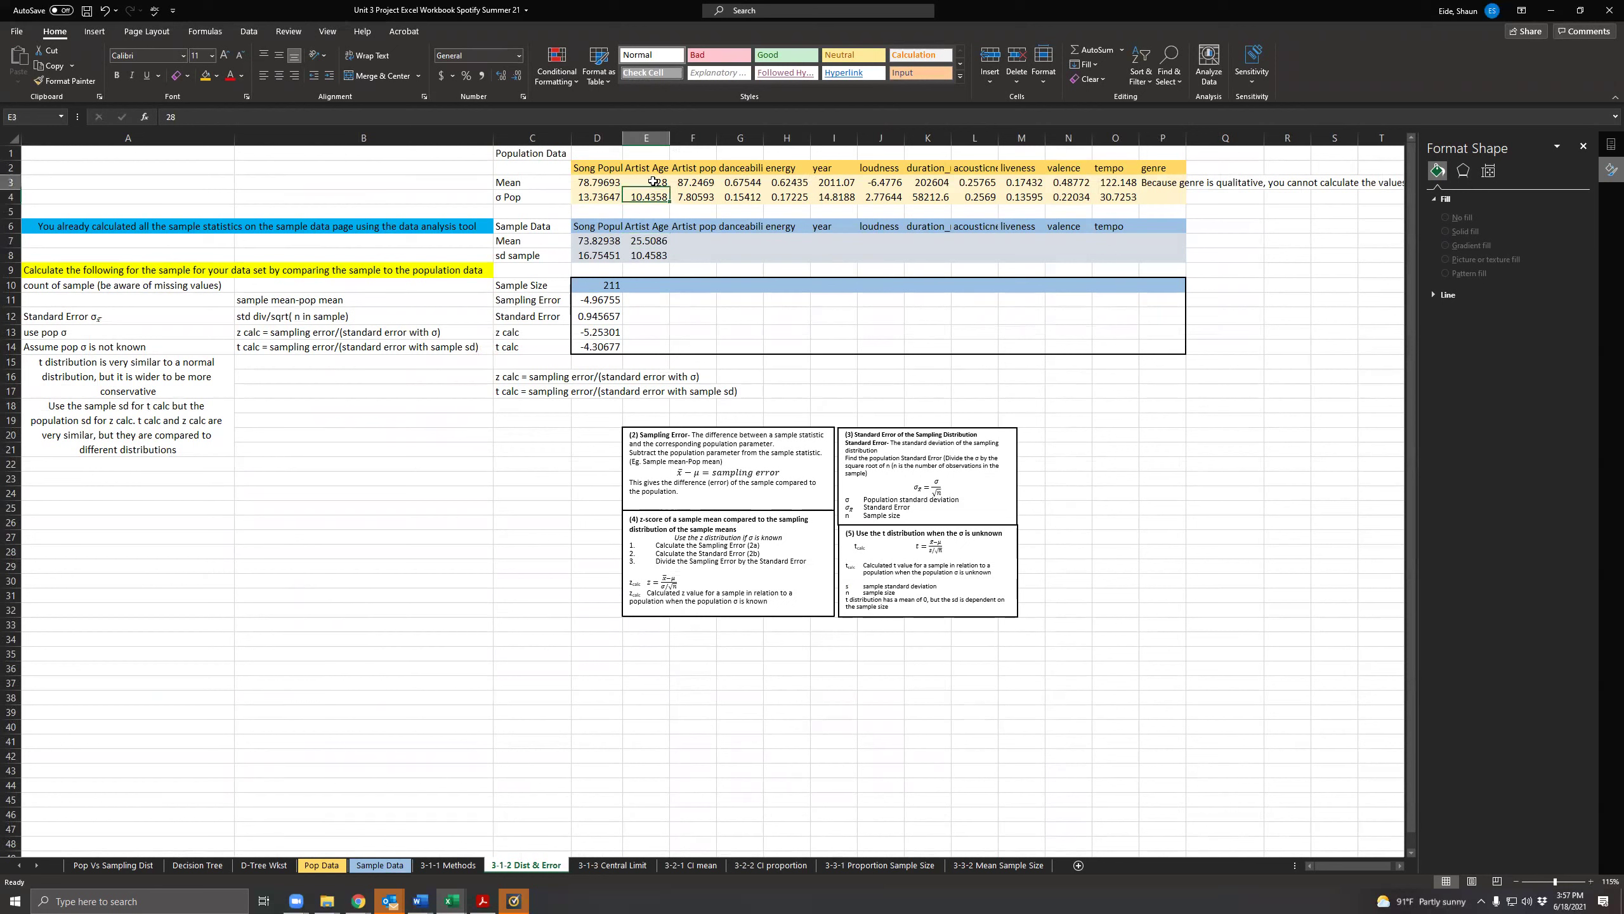
pyautogui.click(652, 244)
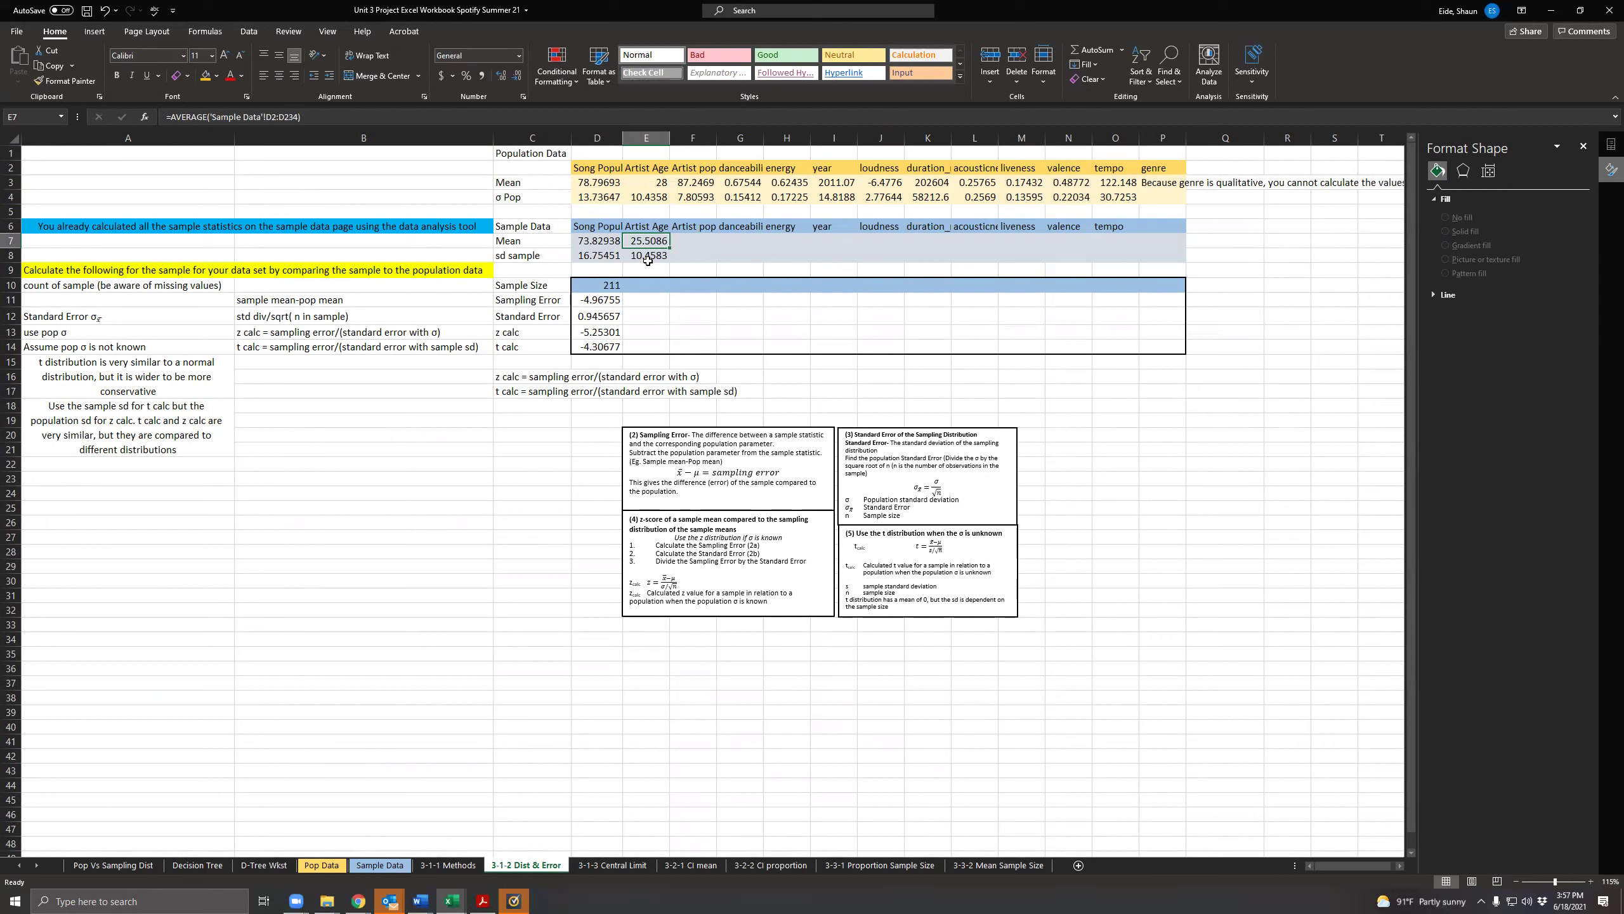
pyautogui.click(648, 257)
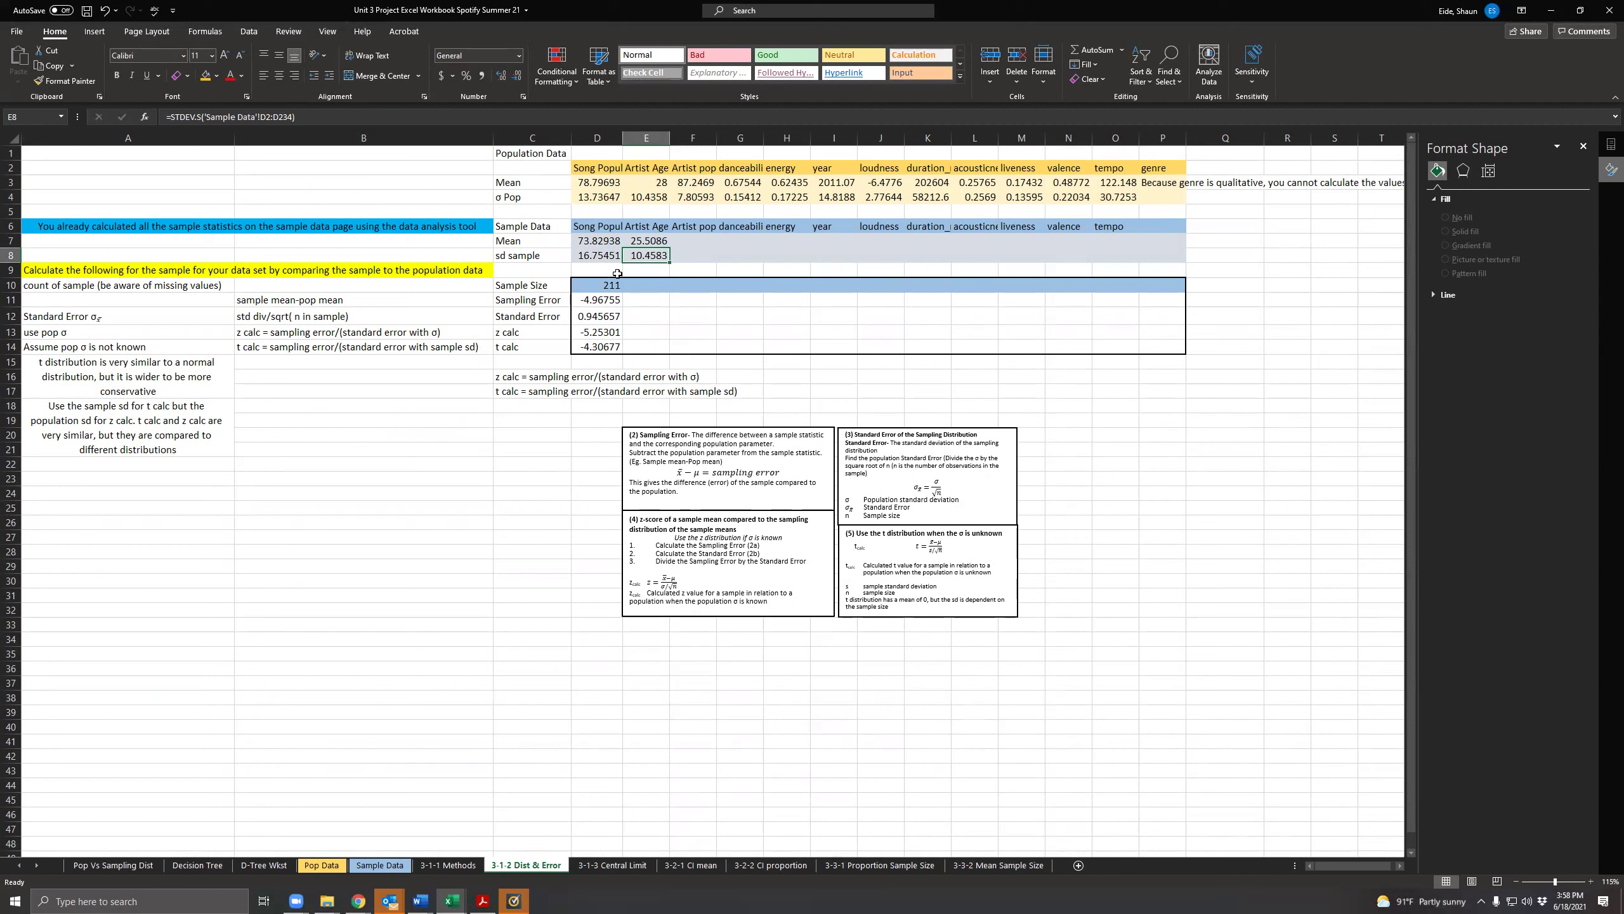
pyautogui.click(648, 242)
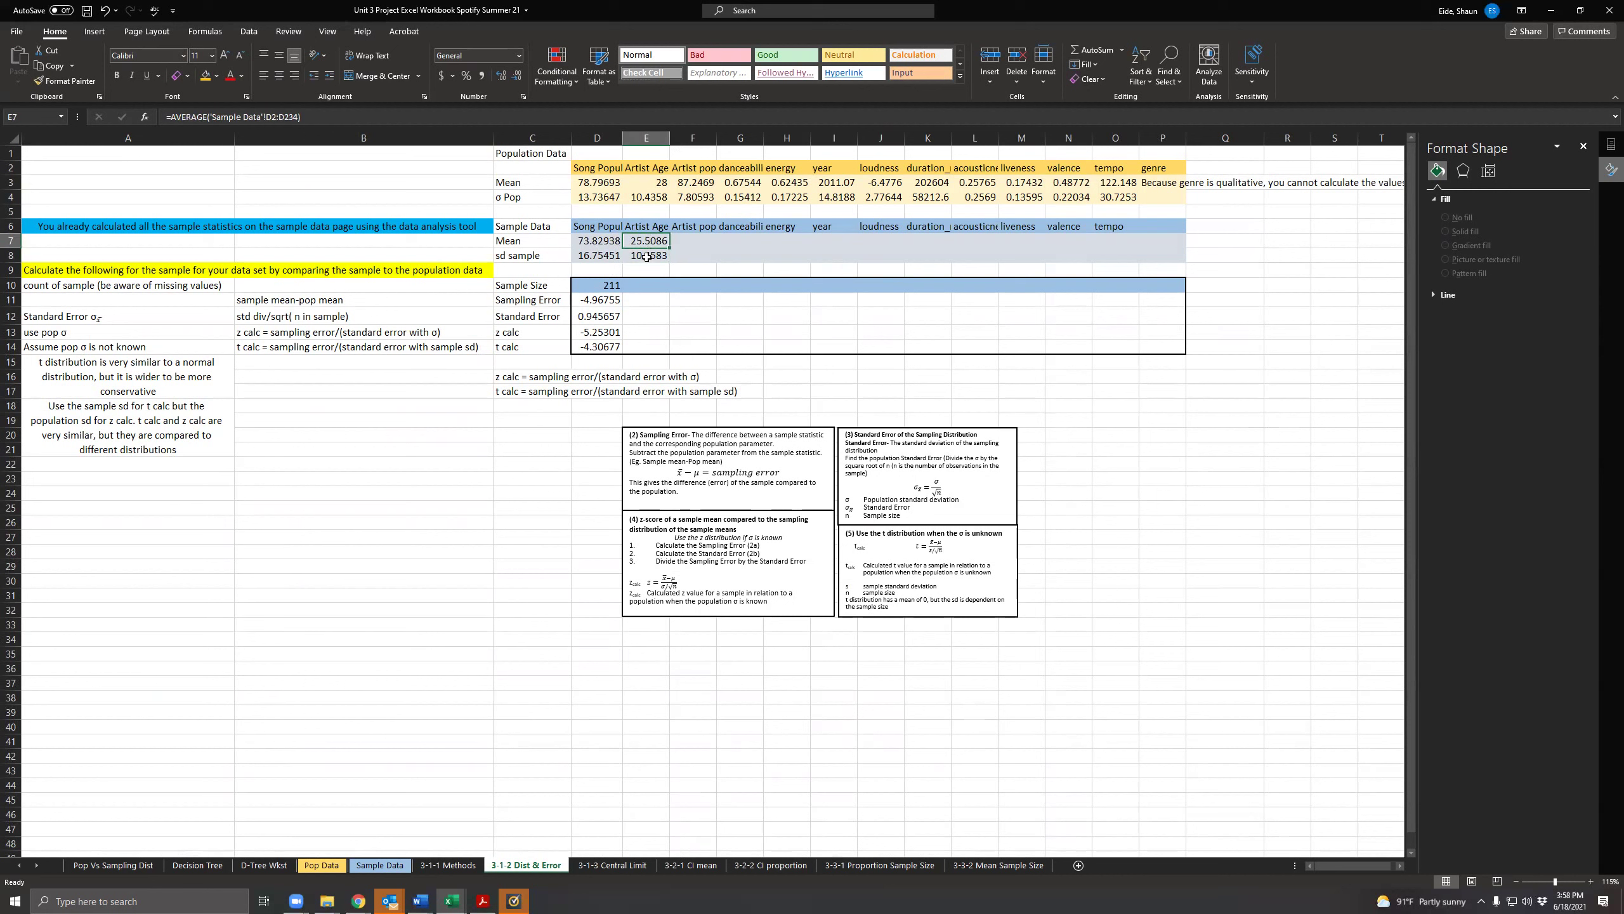
# Step: Count the Artist Age sample size in E10 with COUNTA over D2:D234 of the Sample Data sheet
pyautogui.click(647, 256)
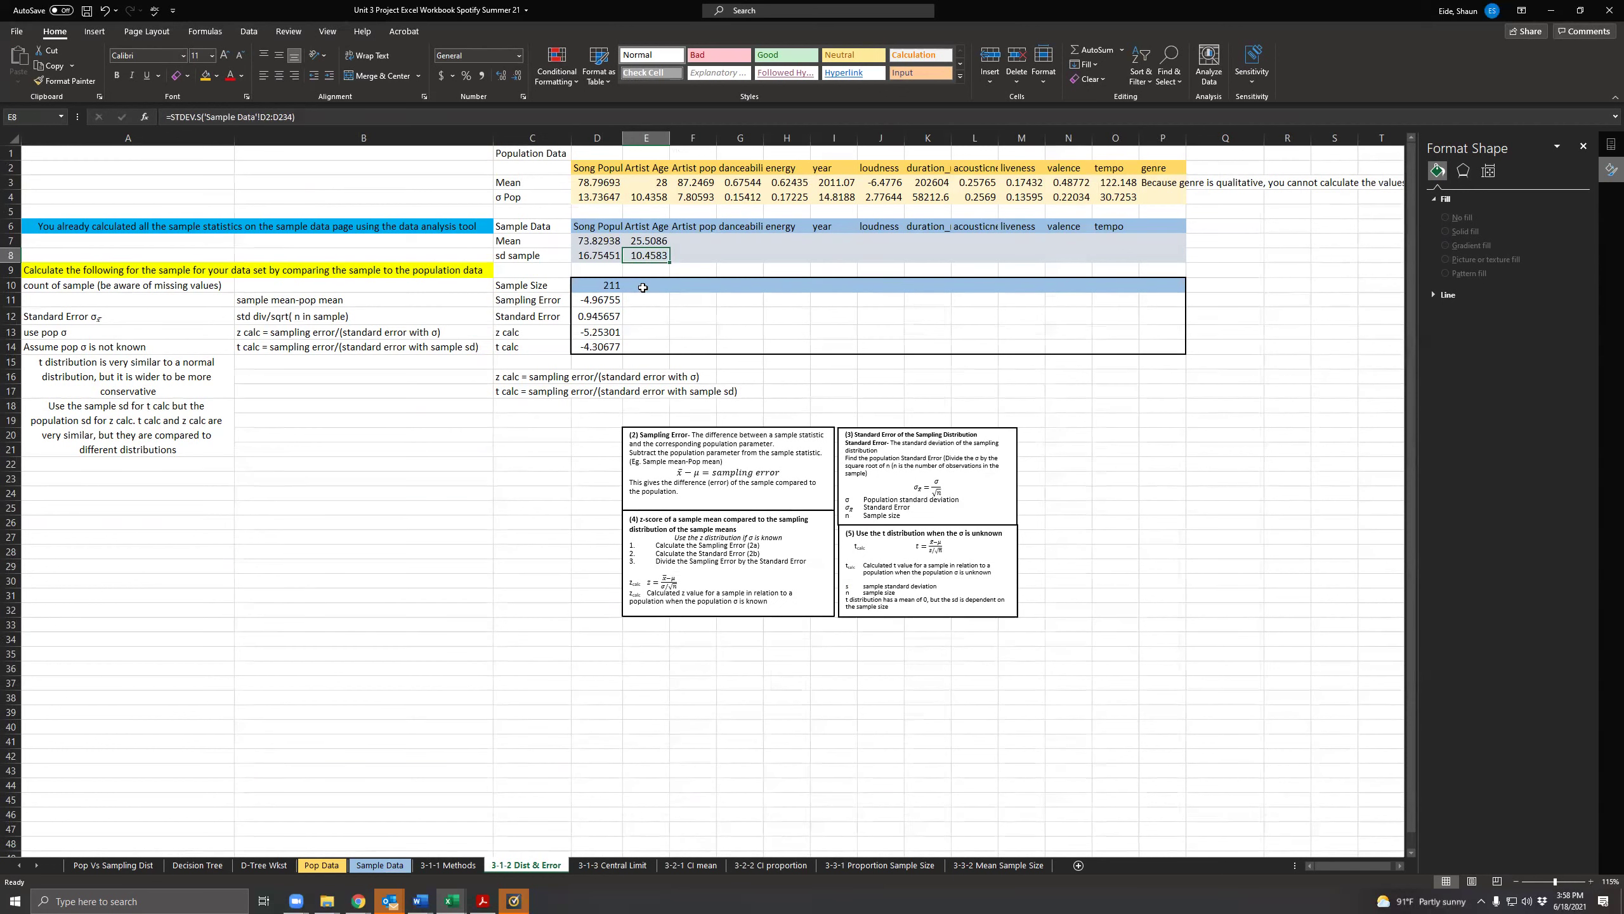
pyautogui.click(645, 196)
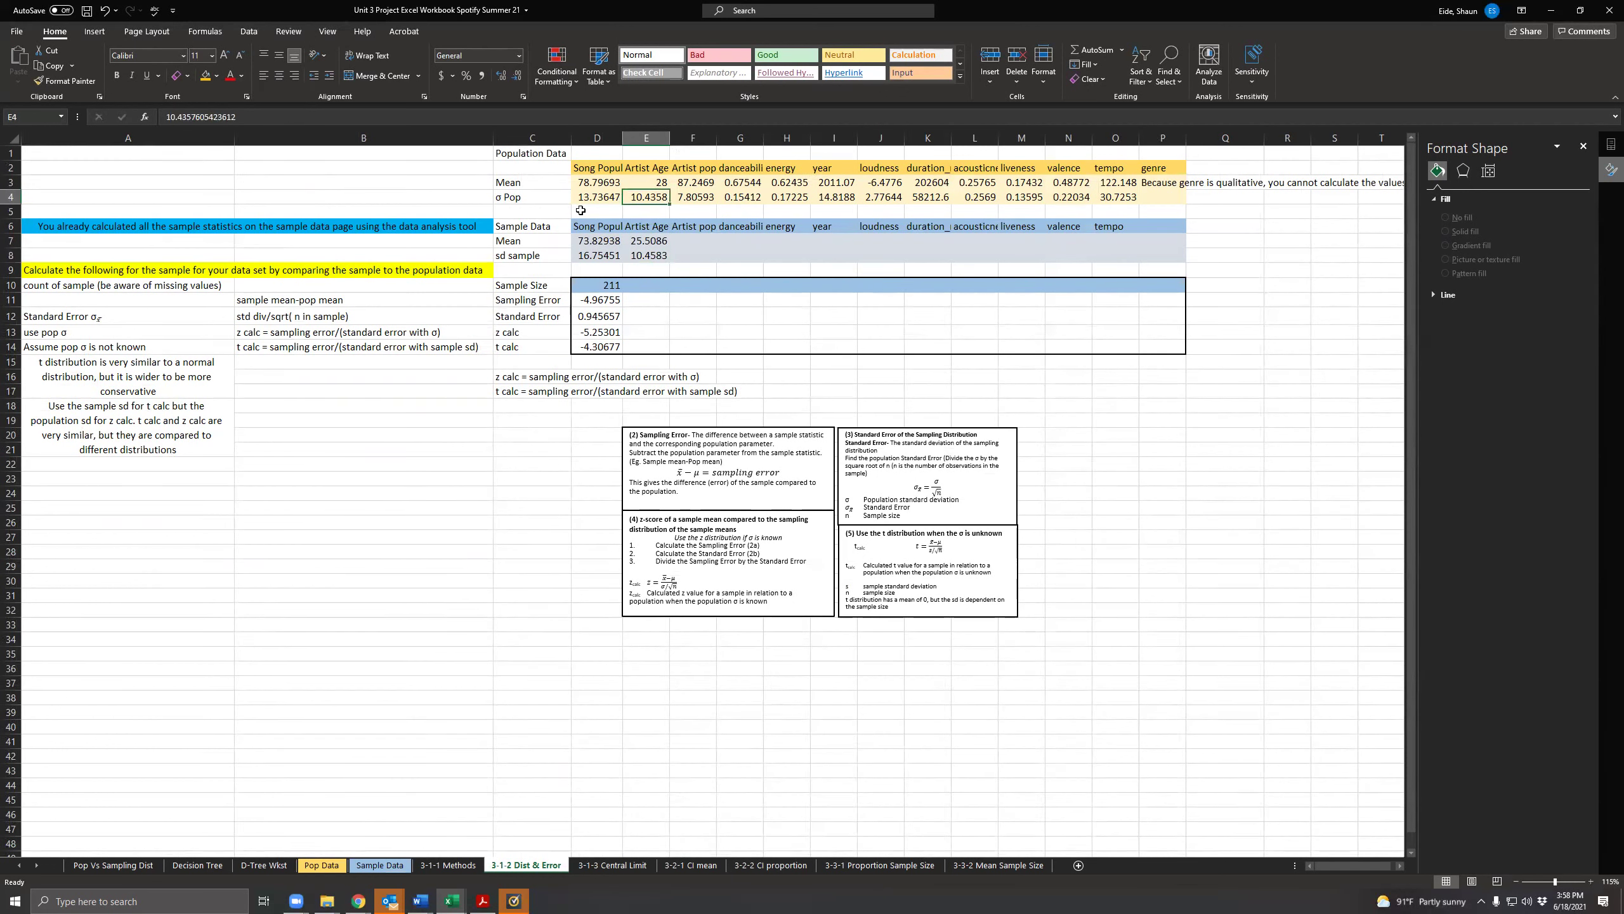
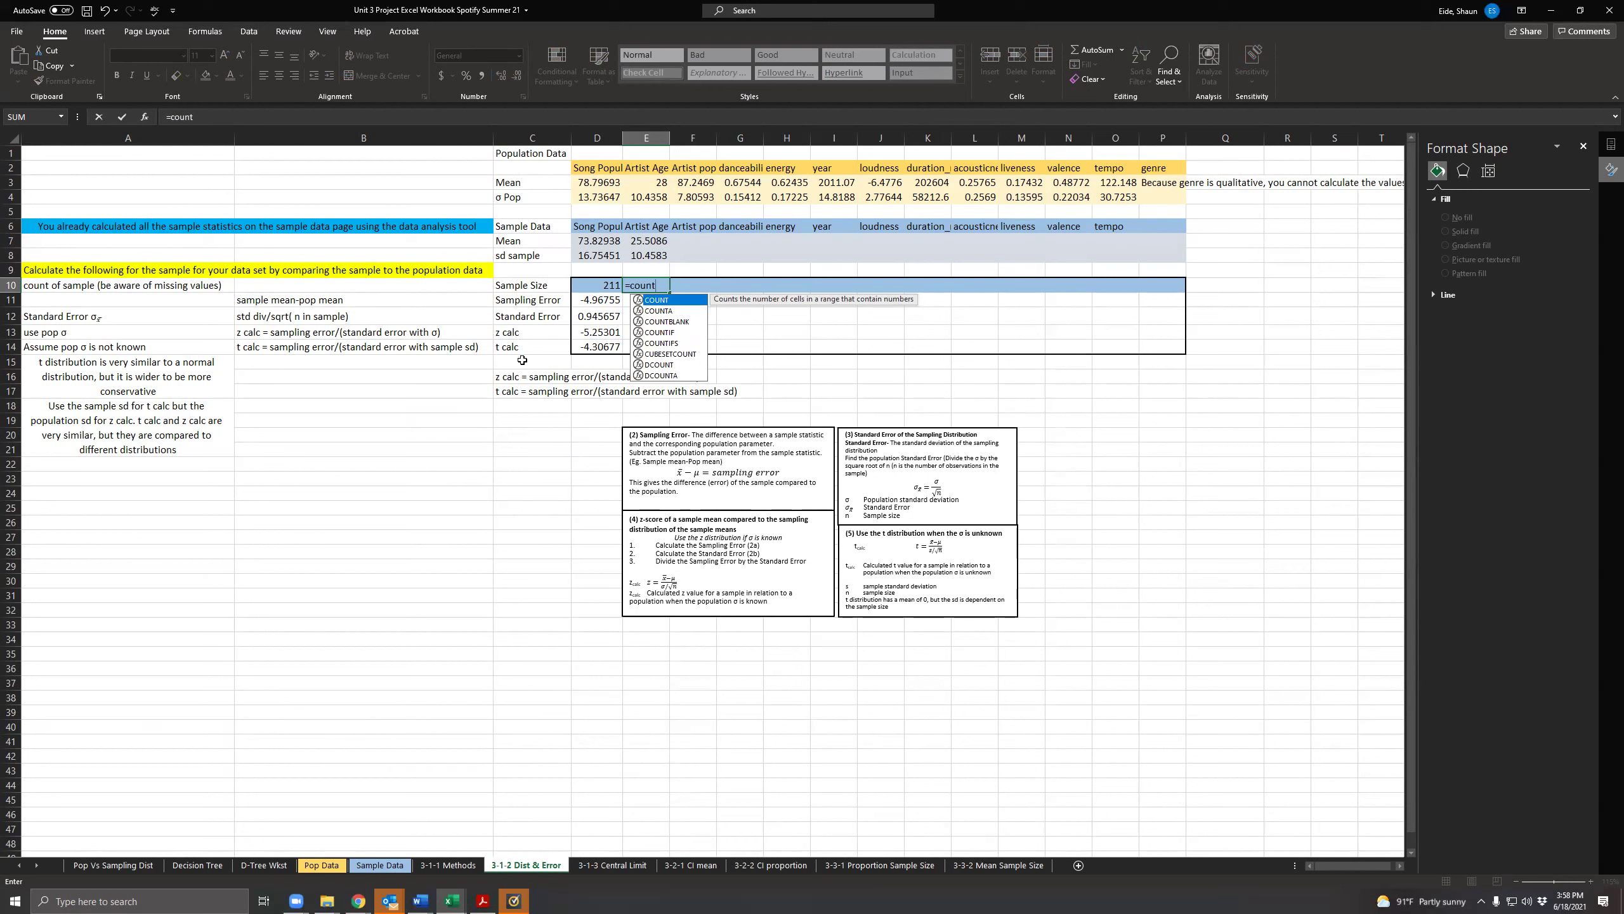
pyautogui.write('a')
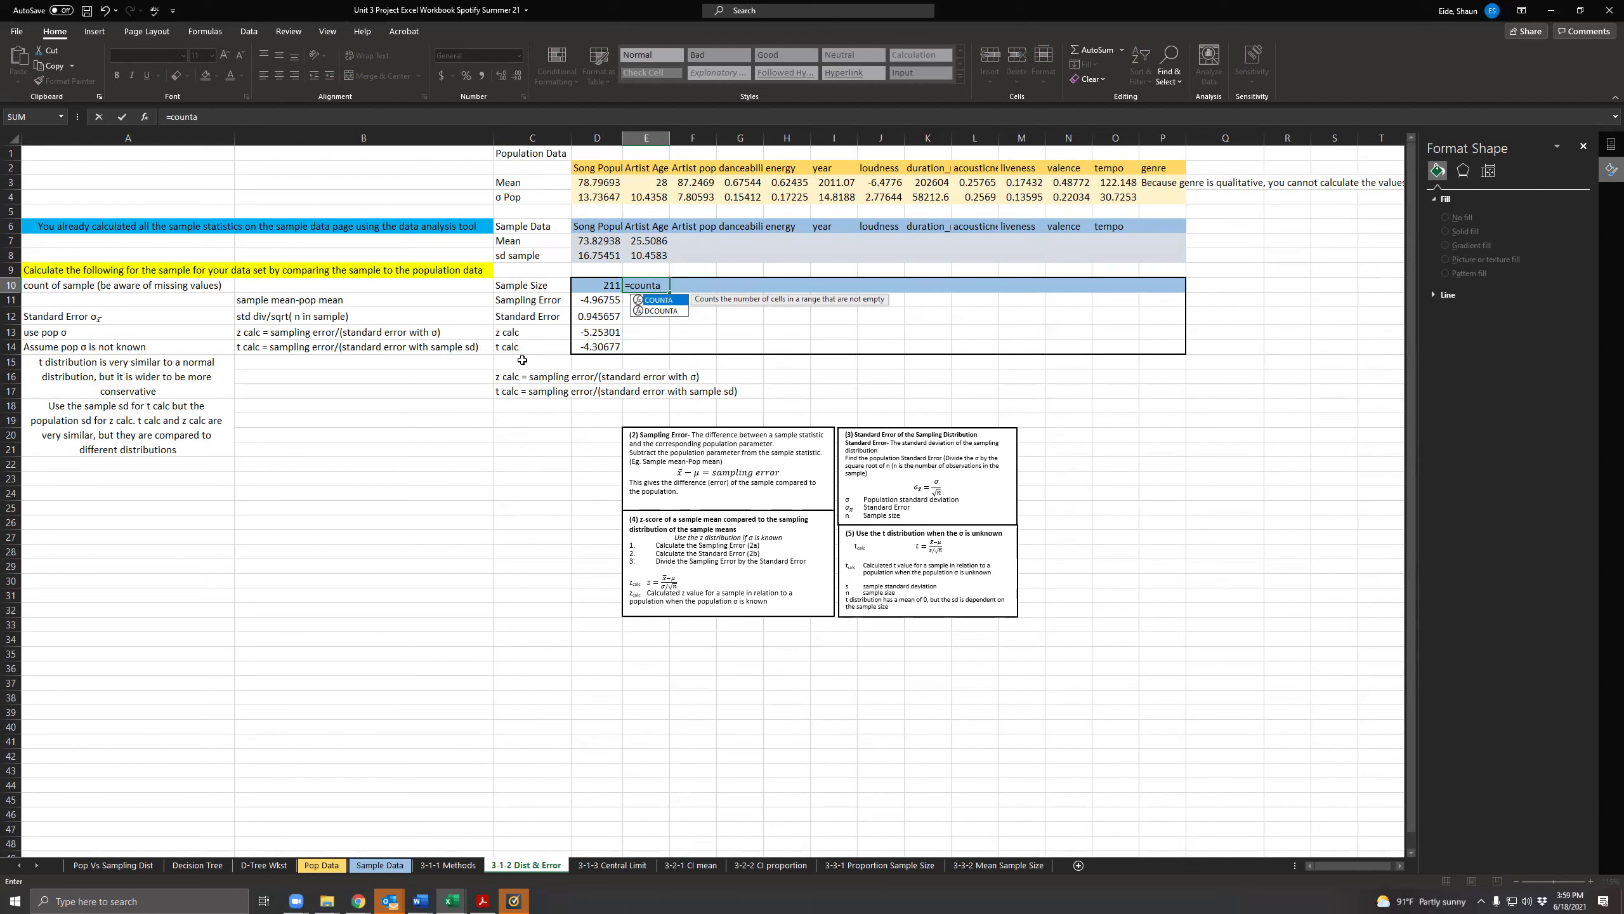
pyautogui.write('(')
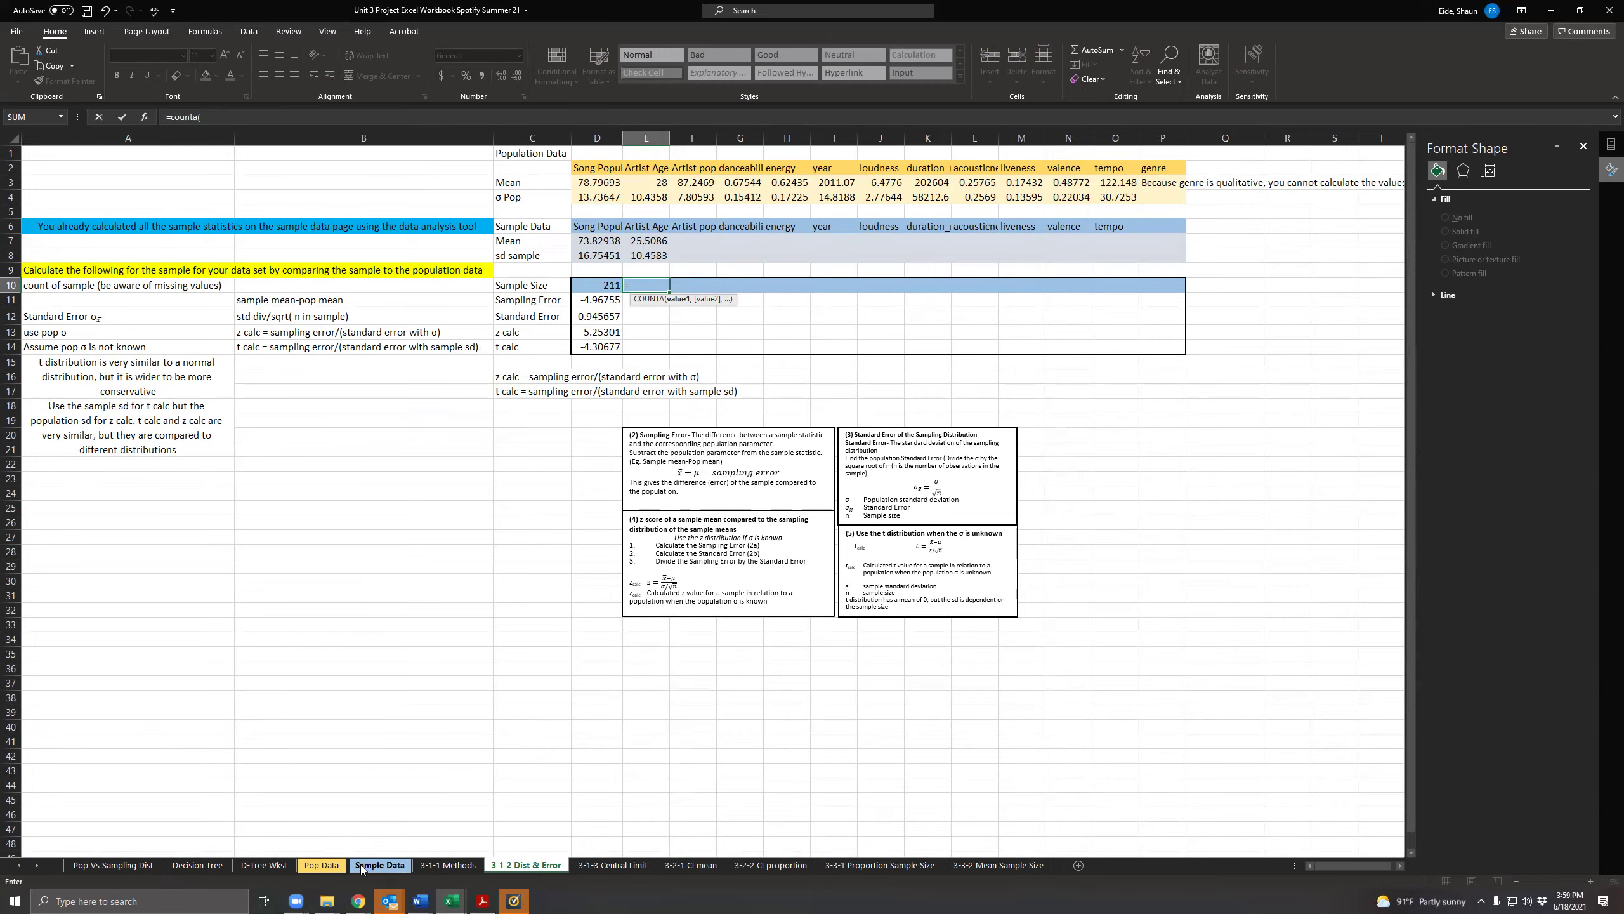
pyautogui.click(380, 865)
pyautogui.scroll(10, 256, 633)
pyautogui.scroll(20, 227, 632)
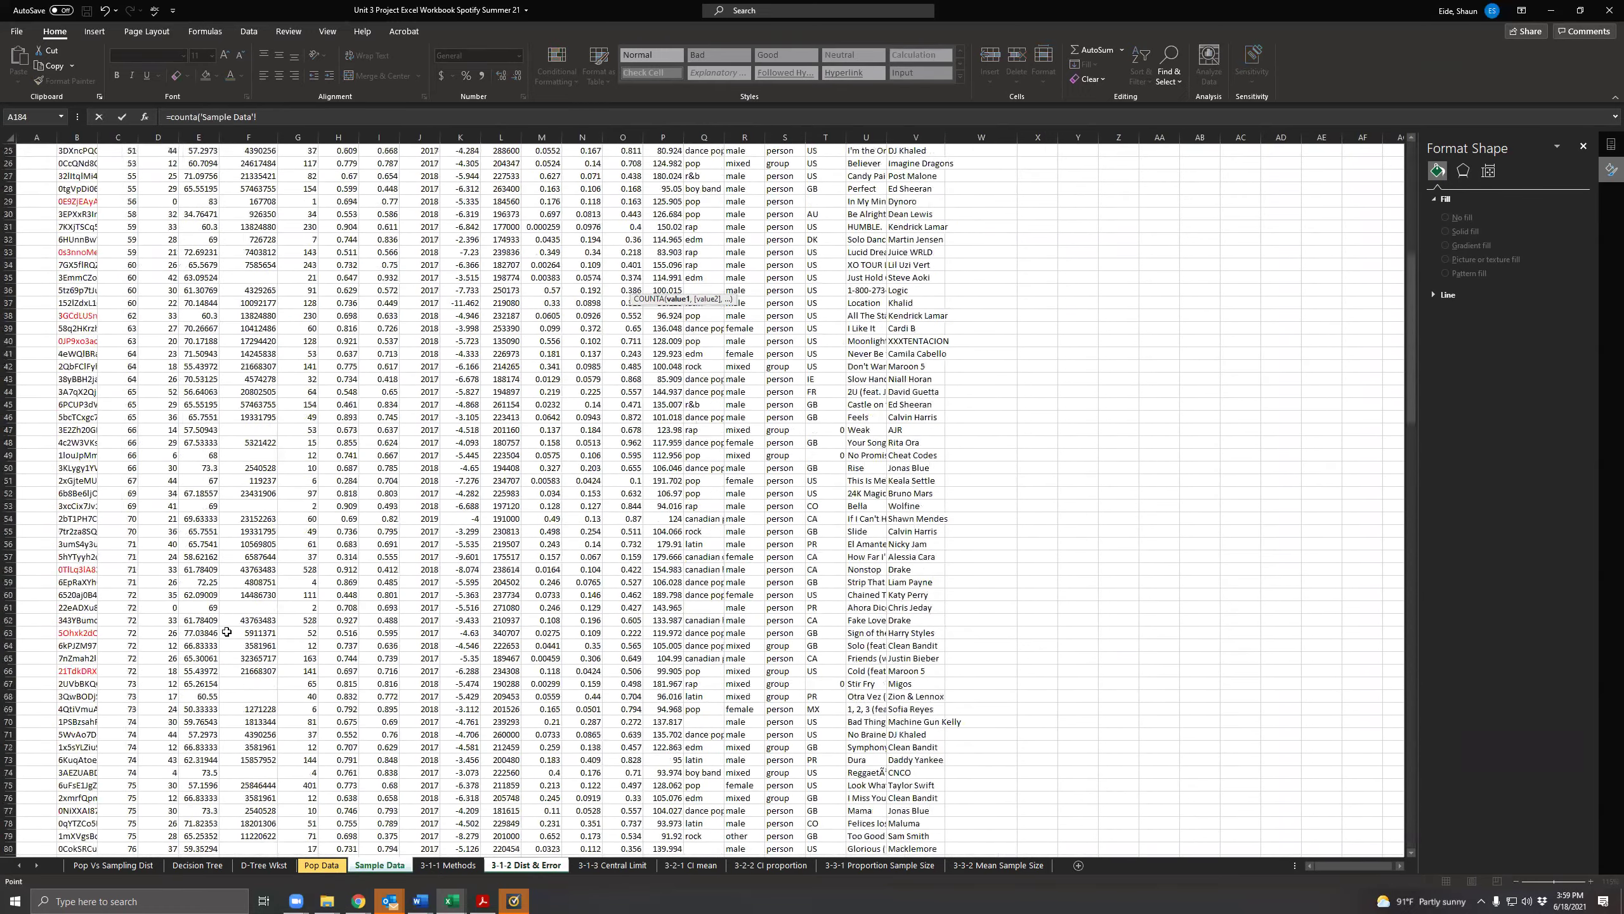
pyautogui.click(155, 162)
pyautogui.moveTo(154, 161); pyautogui.dragTo(165, 838)
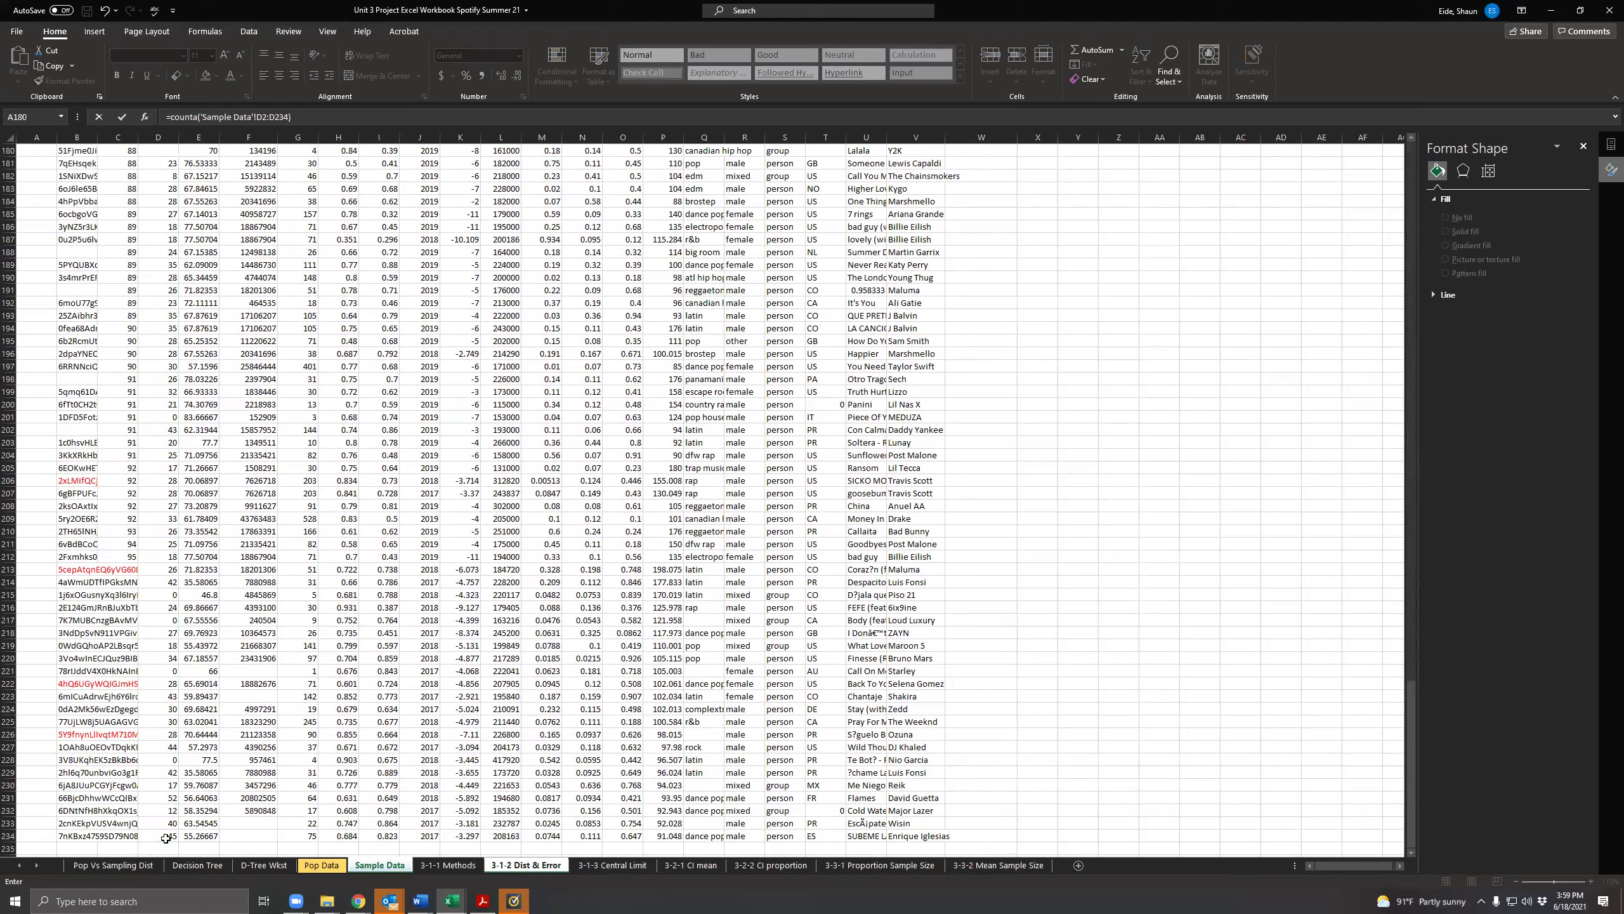
pyautogui.press('Return')
pyautogui.press('Up')
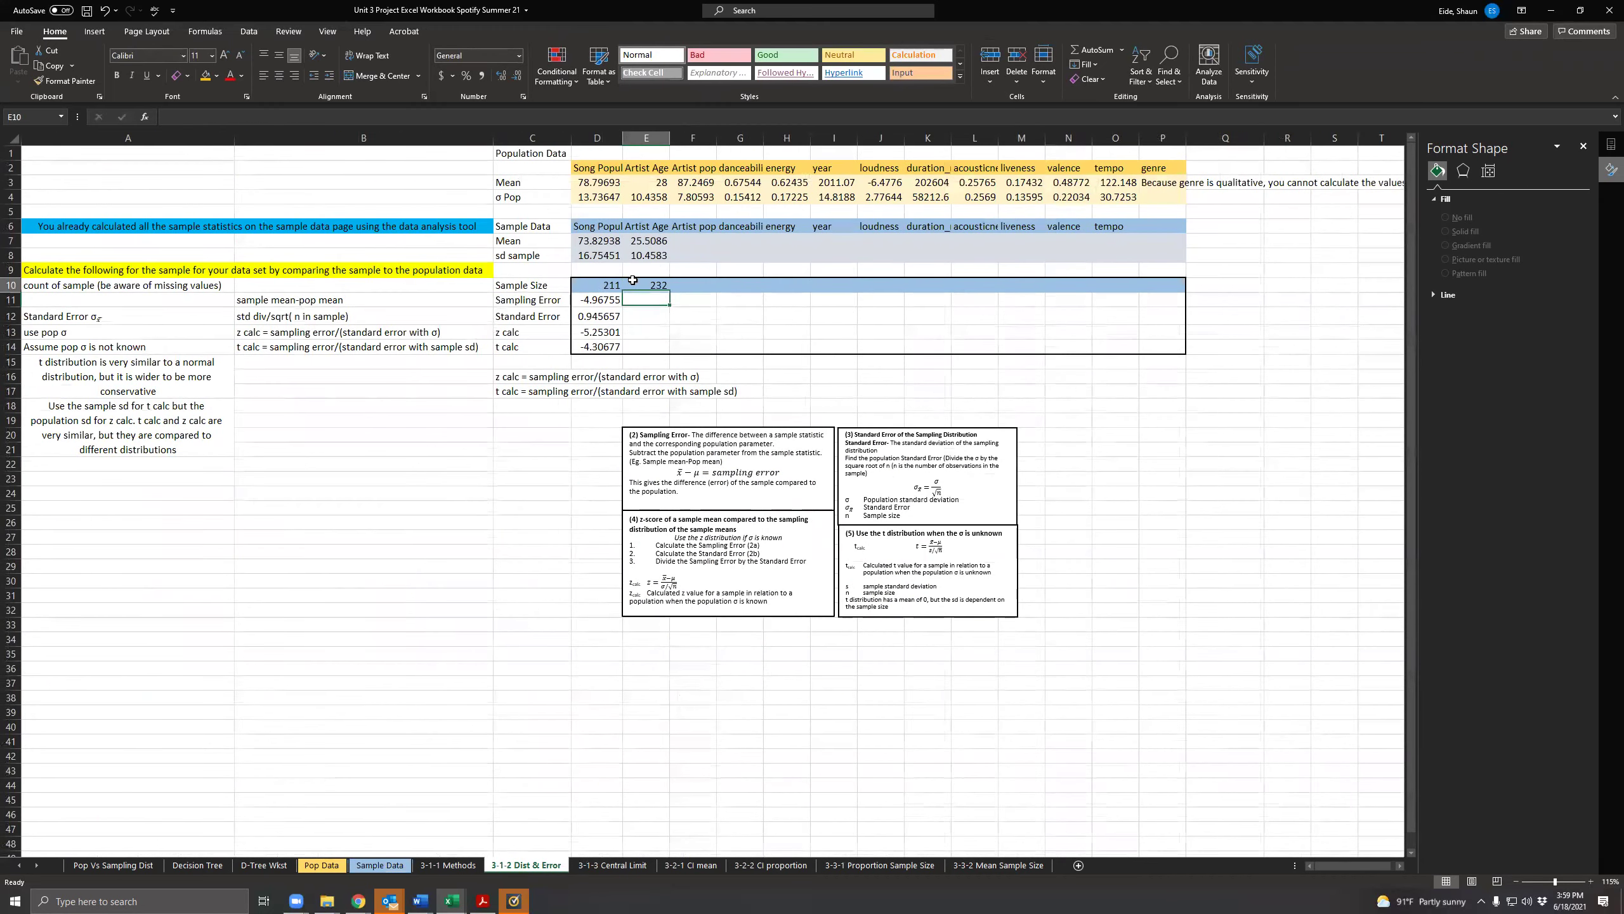
# Step: Inspect the Artist Age column of the Sample Data sheet for zero and missing values
pyautogui.click(380, 864)
pyautogui.scroll(-3, 248, 777)
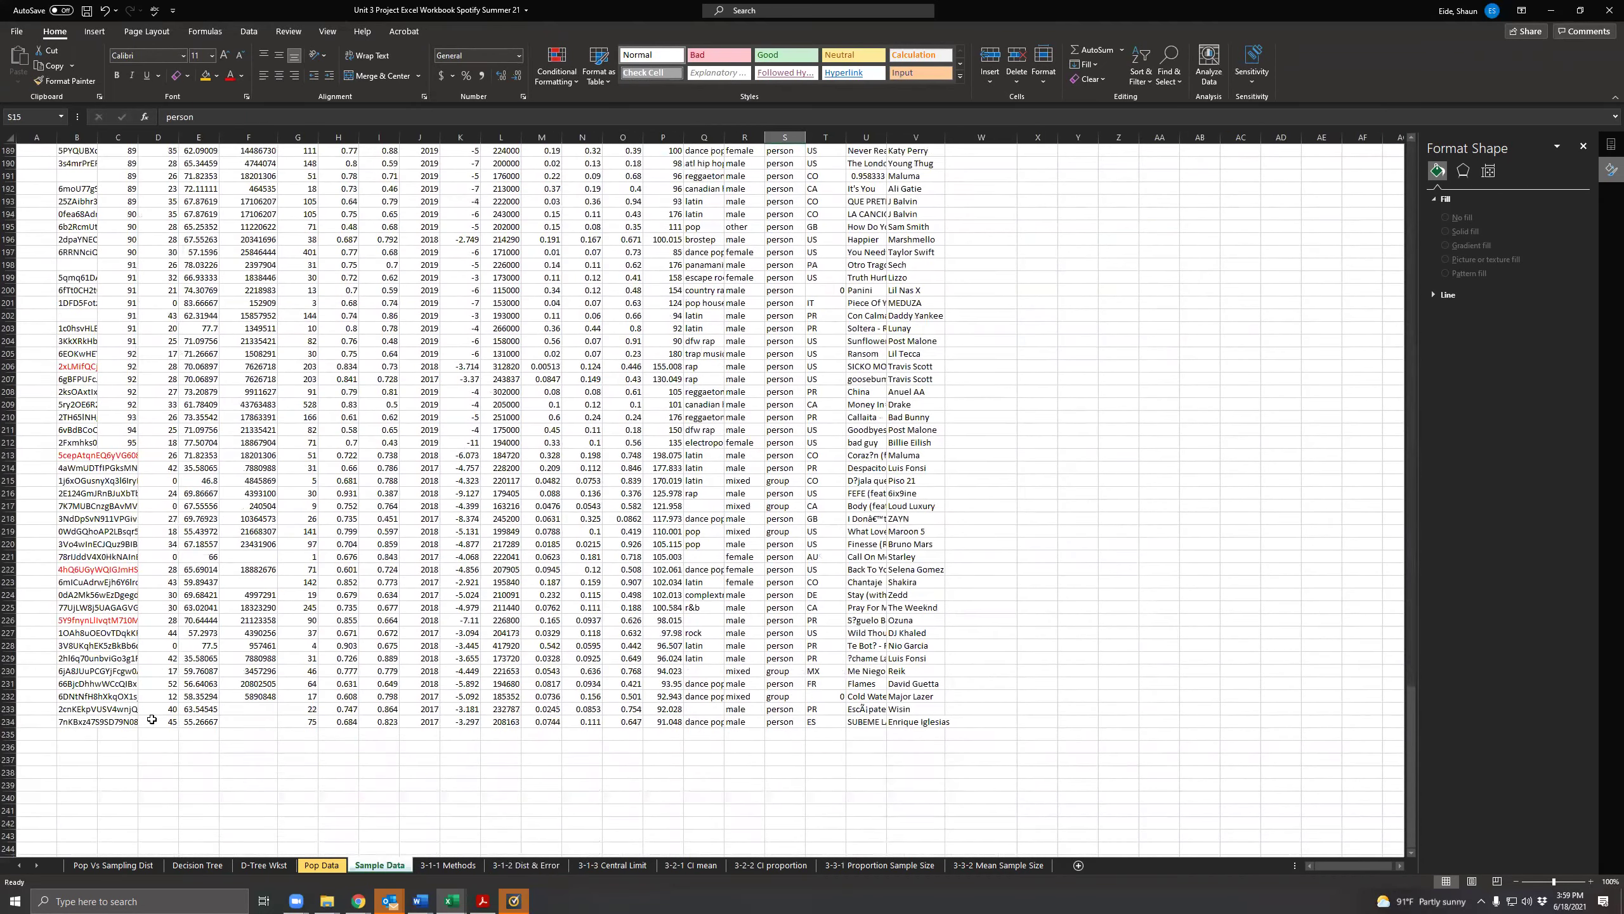
pyautogui.moveTo(160, 720); pyautogui.dragTo(169, 160)
pyautogui.click(169, 160)
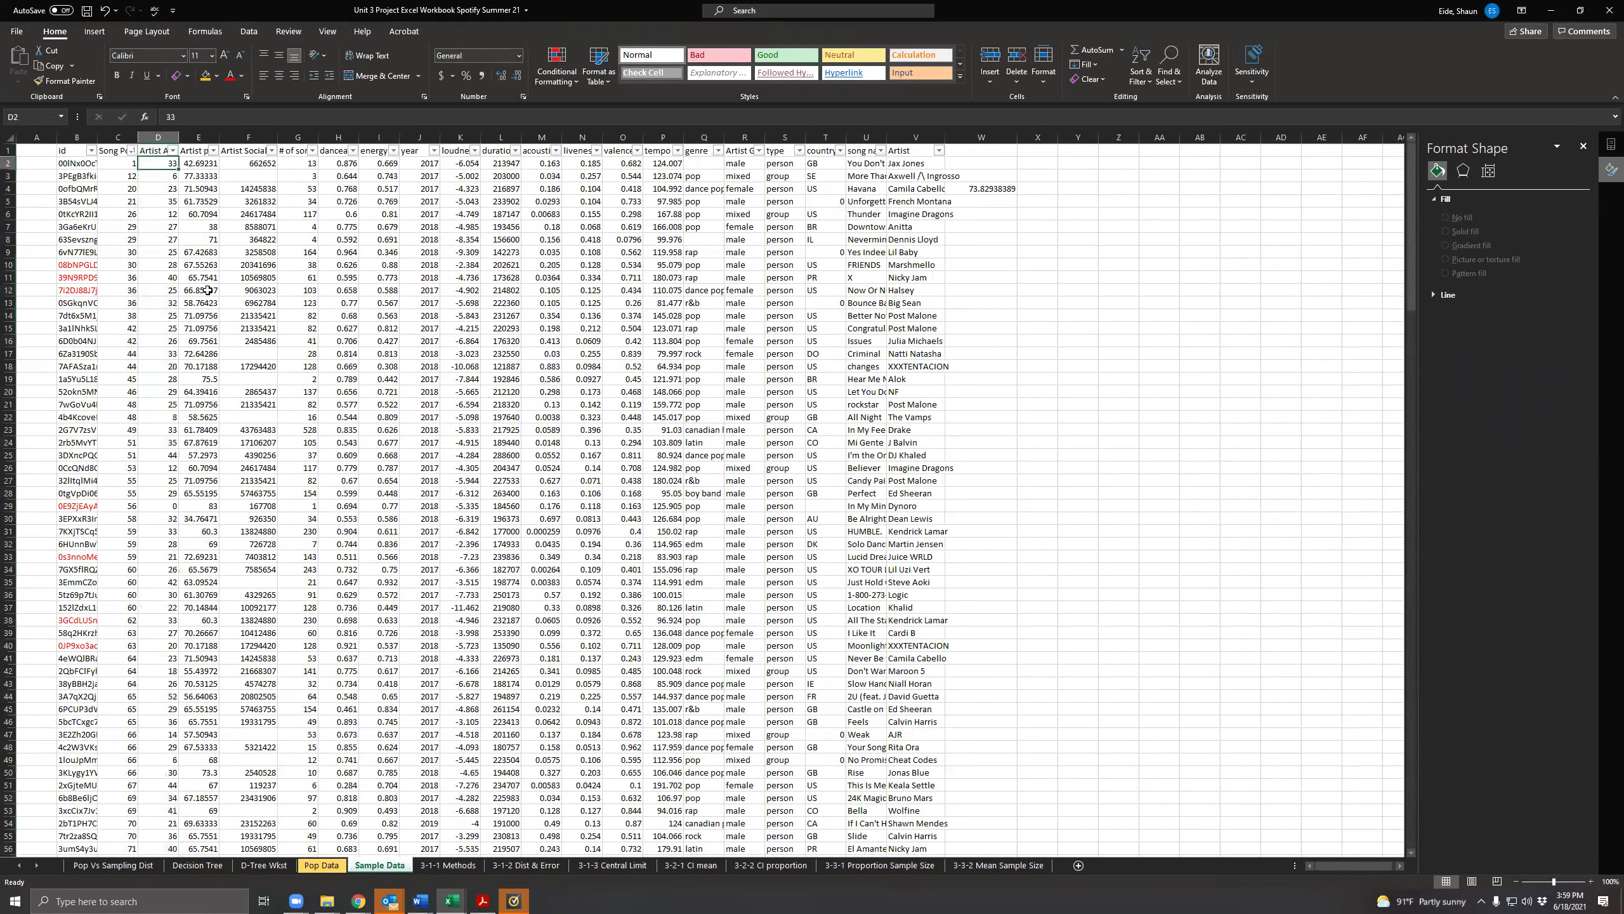
pyautogui.hotkey('ctrl', 'Down')
pyautogui.press('Down')
pyautogui.press('Down')
pyautogui.press('Down')
pyautogui.press('Down')
pyautogui.press('Down')
pyautogui.press('Down')
pyautogui.press('Down')
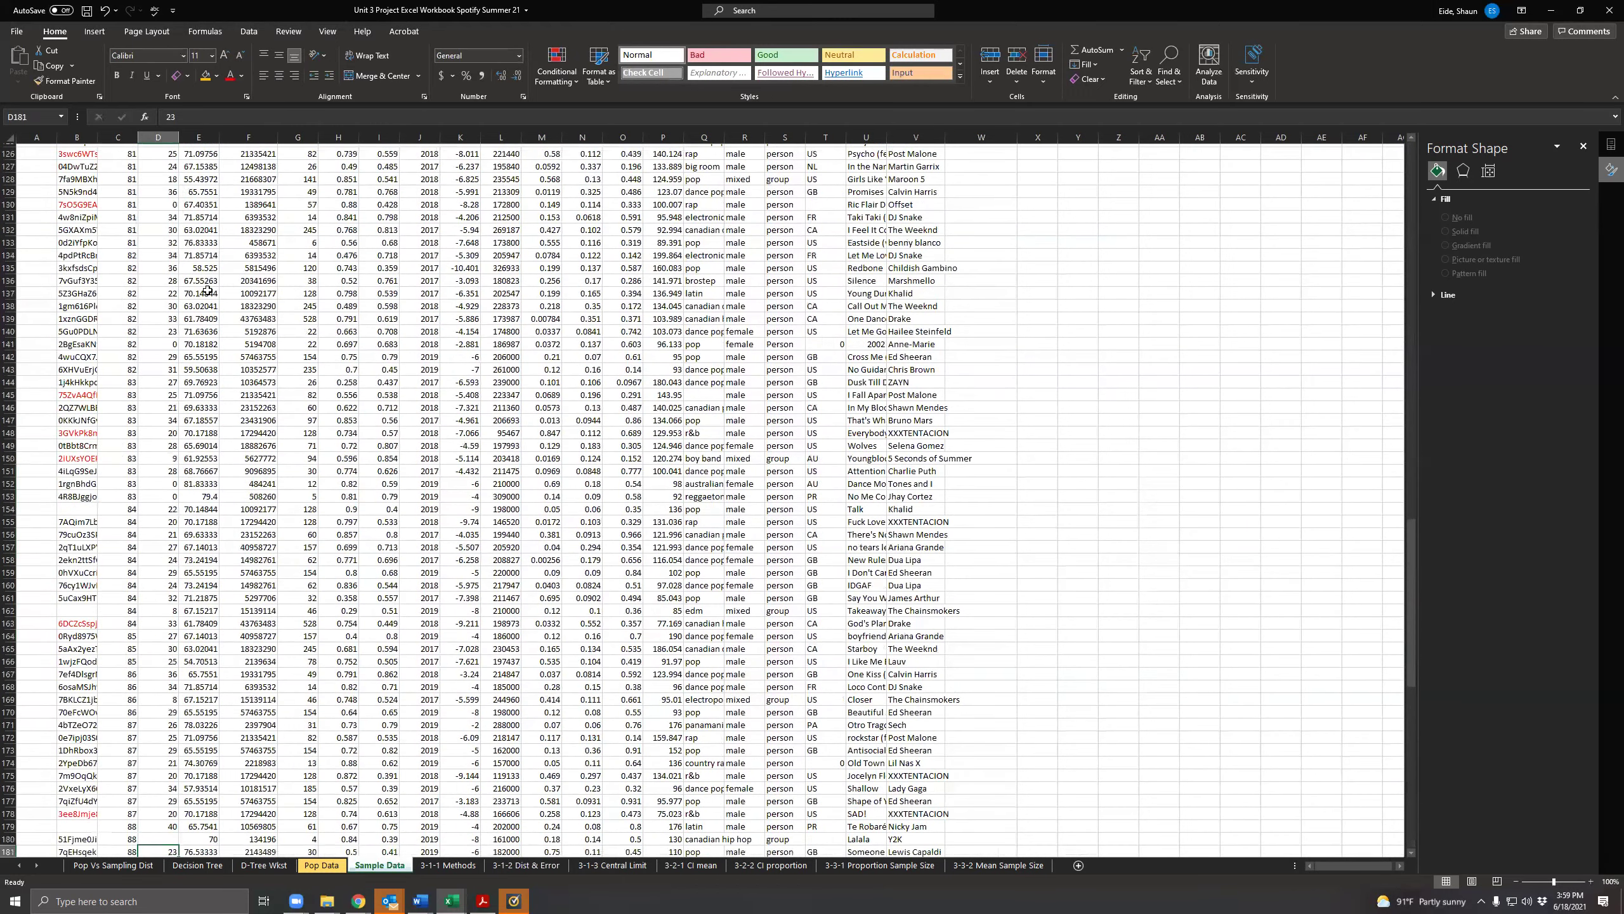
pyautogui.scroll(-6, 202, 310)
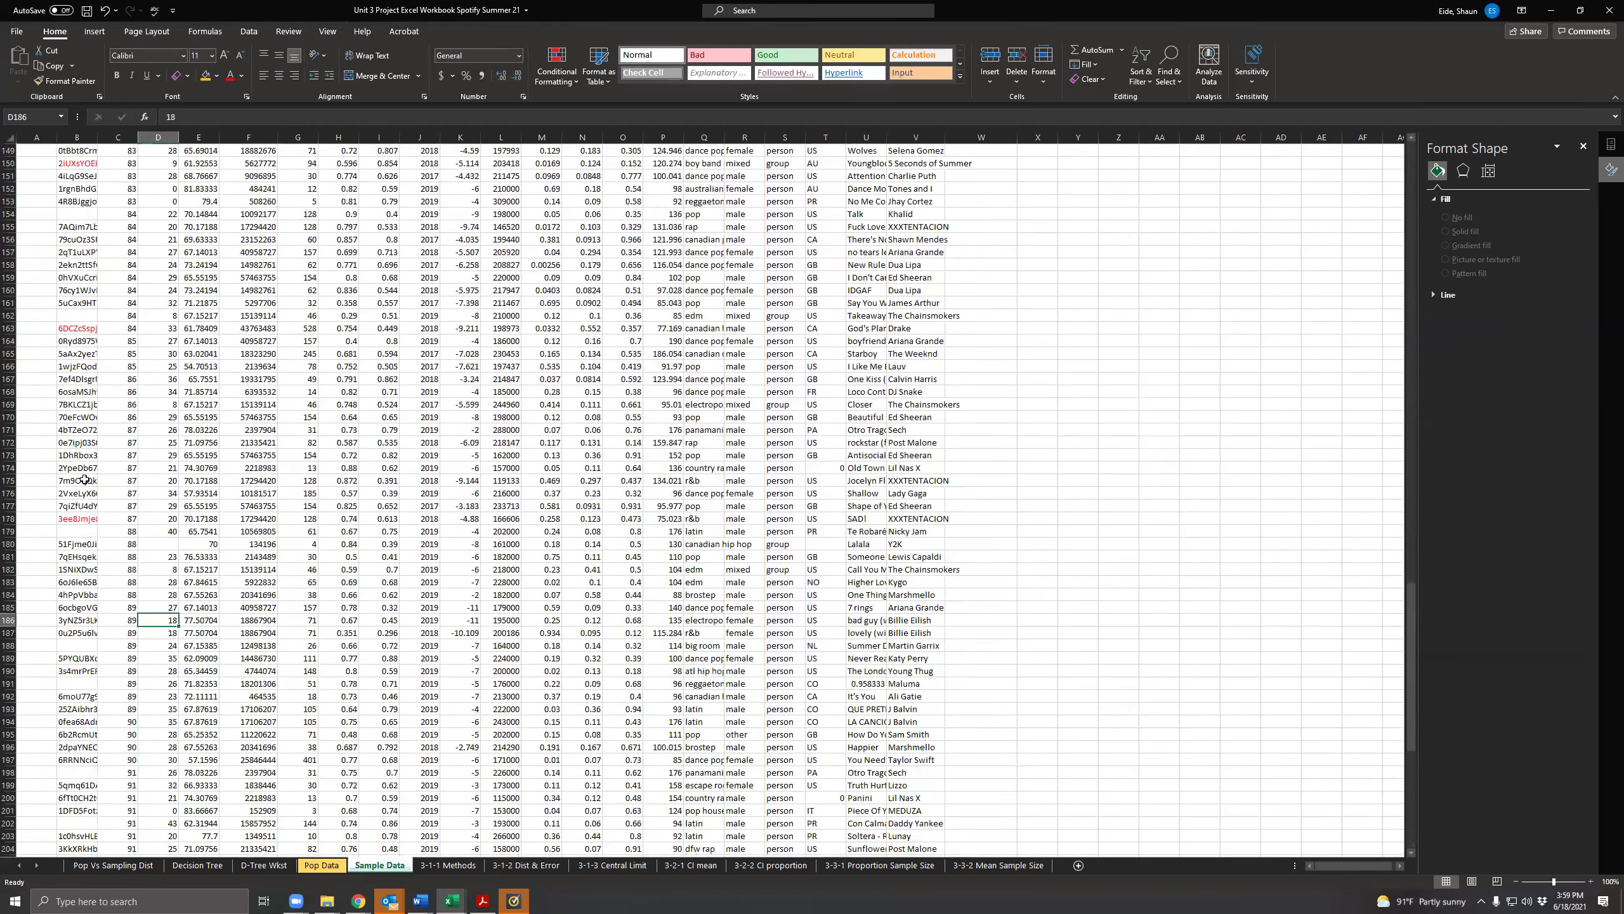
pyautogui.click(153, 543)
pyautogui.scroll(-4, 141, 554)
pyautogui.click(151, 343)
pyautogui.click(155, 378)
pyautogui.click(154, 392)
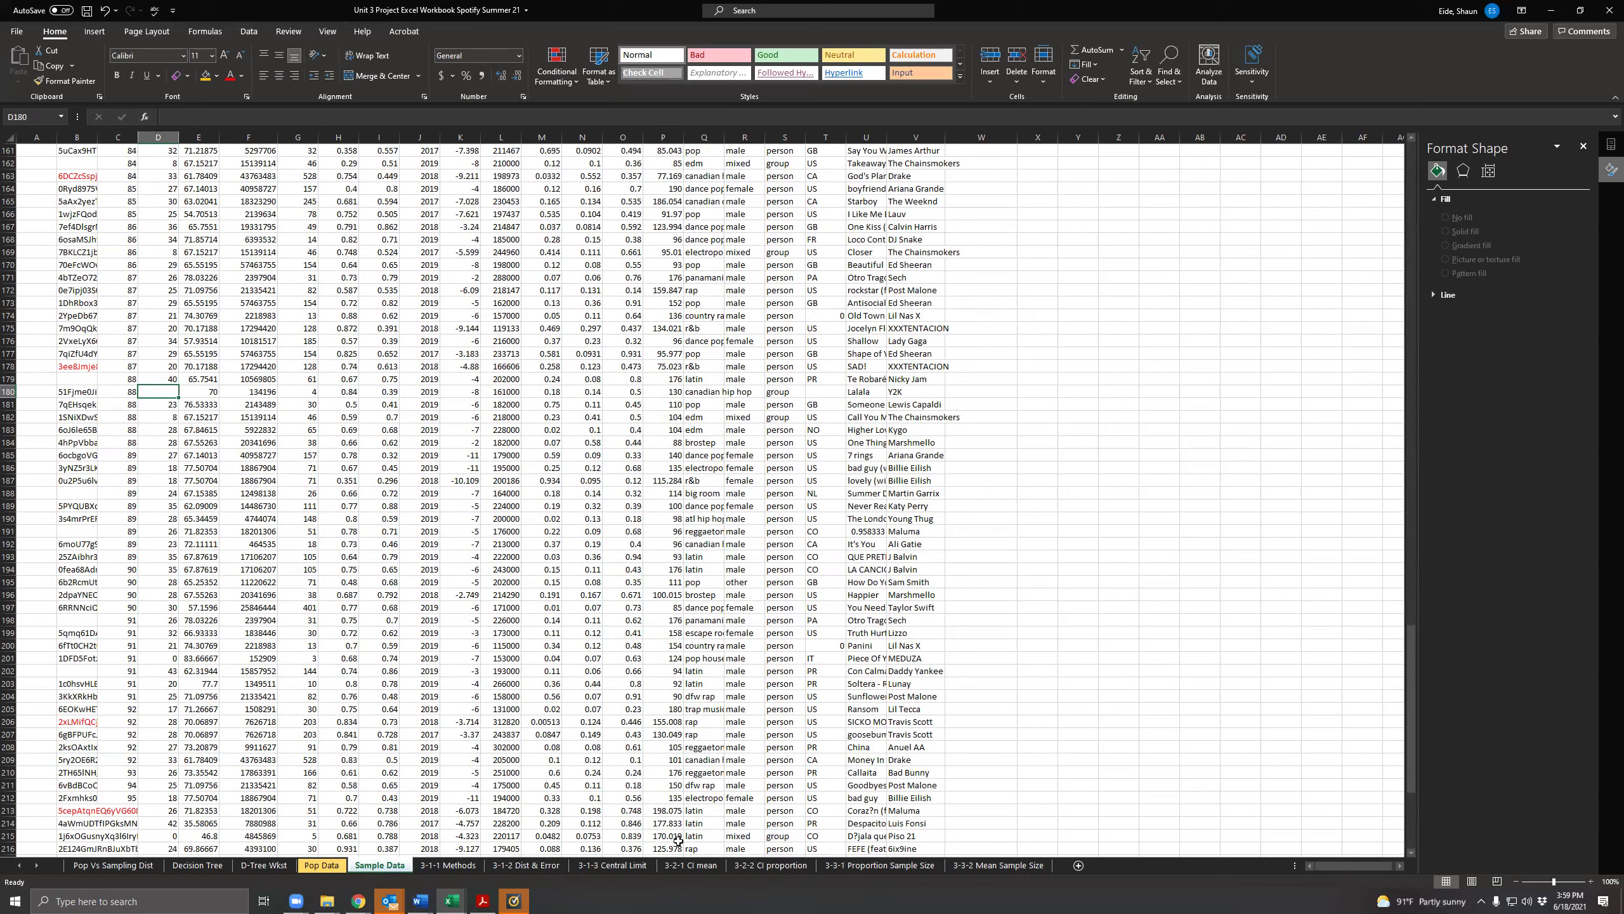
# Step: Try COUNT in place of COUNTA in the Artist Age sample size formula in E10 and restore COUNTA
pyautogui.click(542, 866)
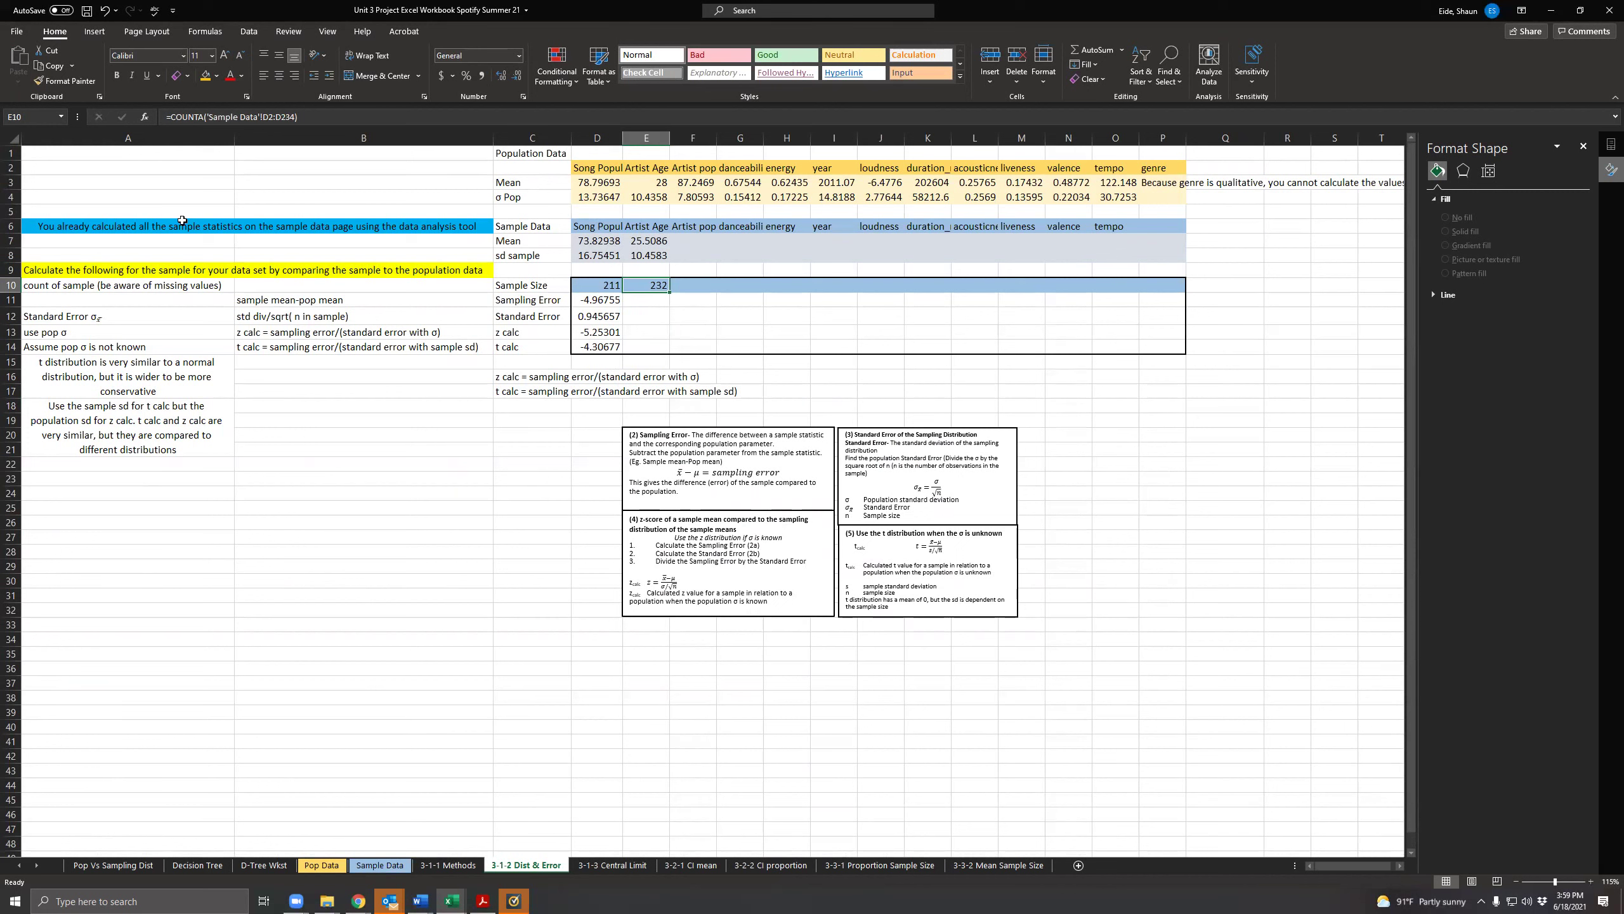
pyautogui.click(196, 110)
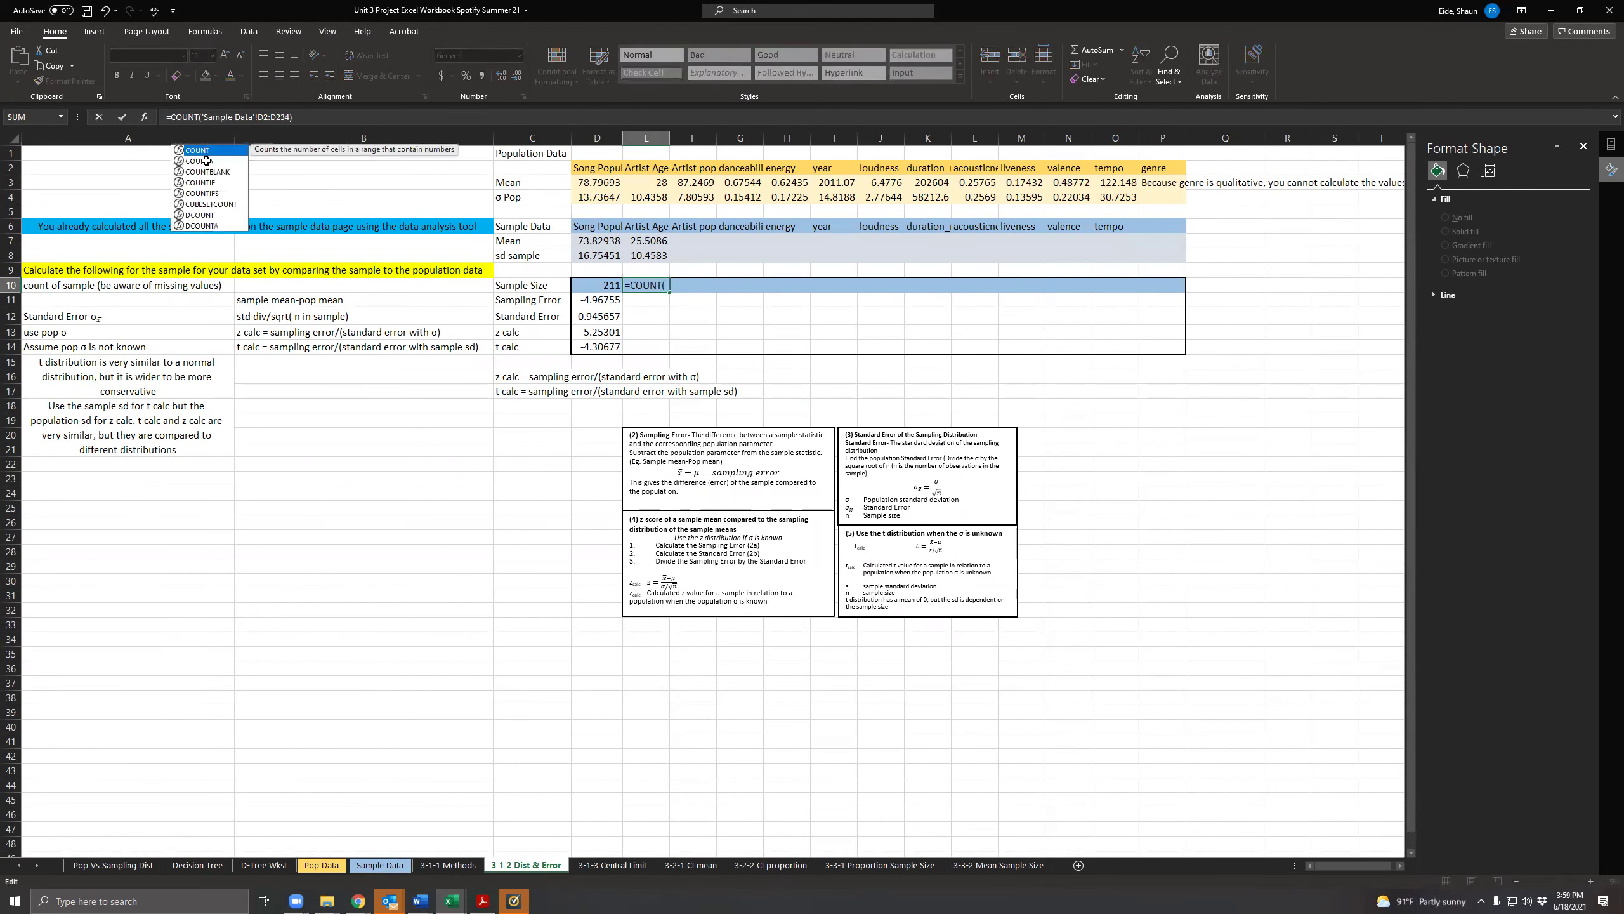
pyautogui.press('Return')
pyautogui.press('Up')
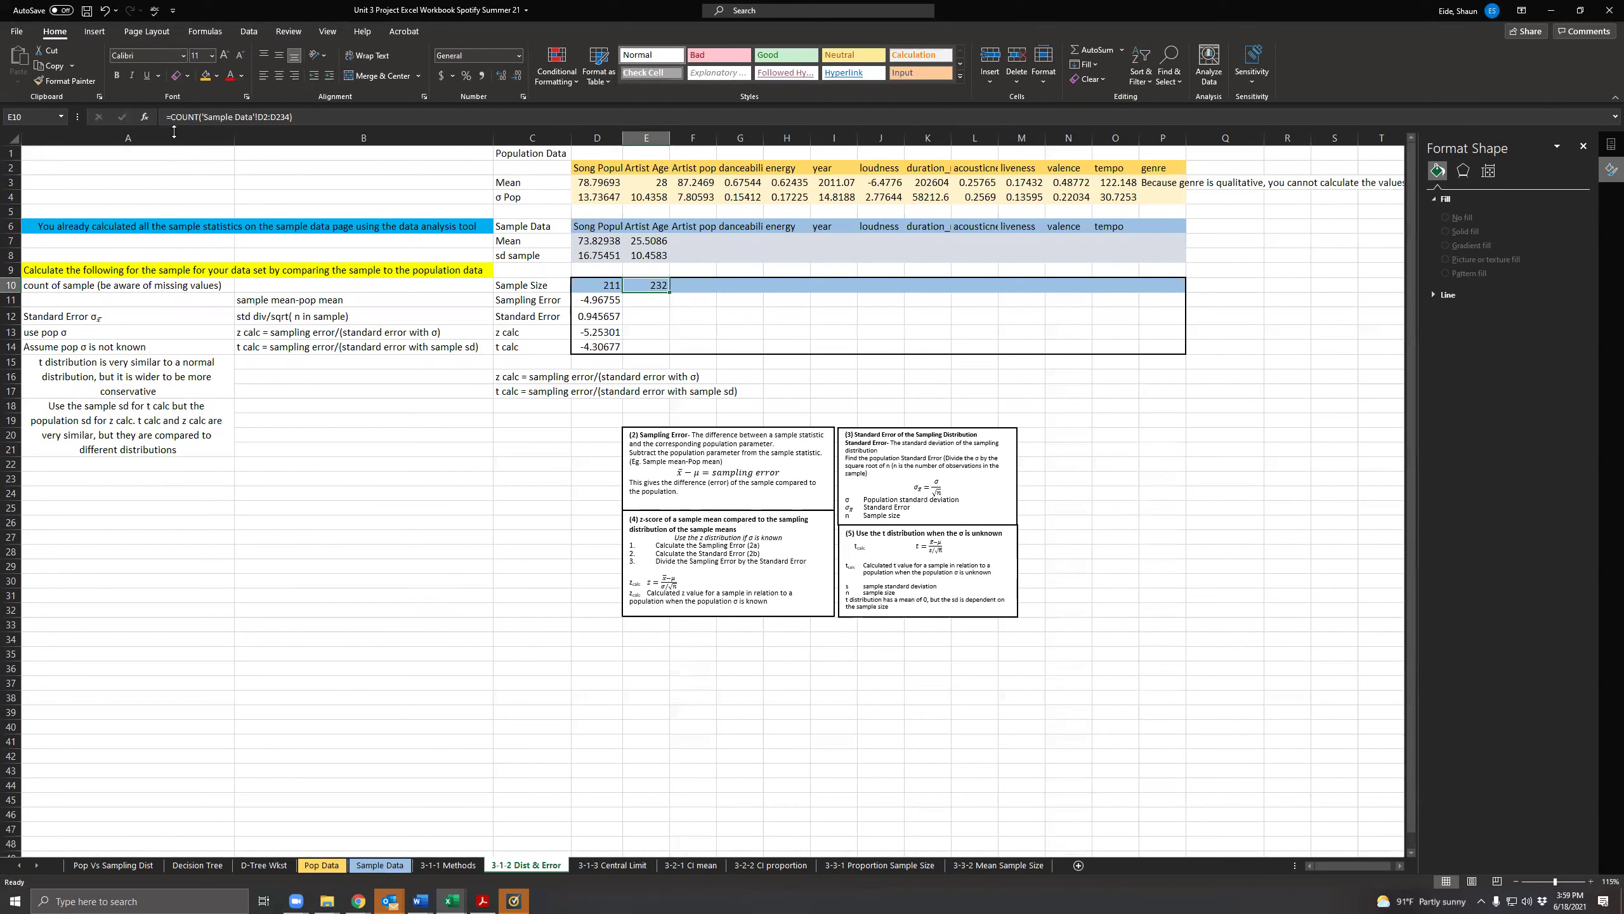
pyautogui.click(200, 116)
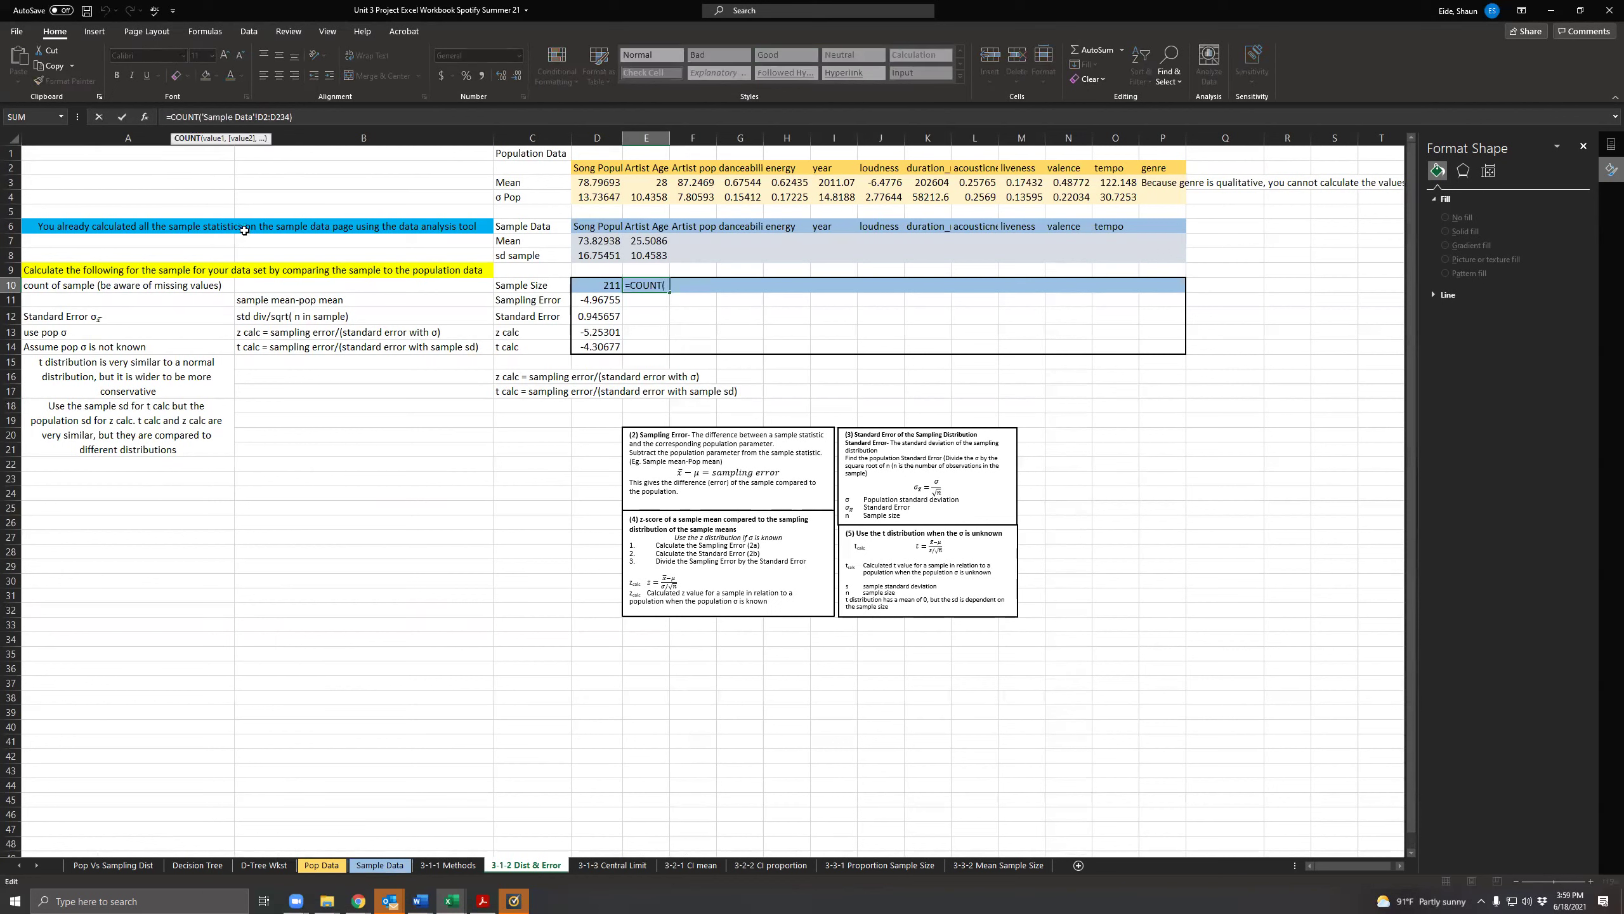
pyautogui.write('a')
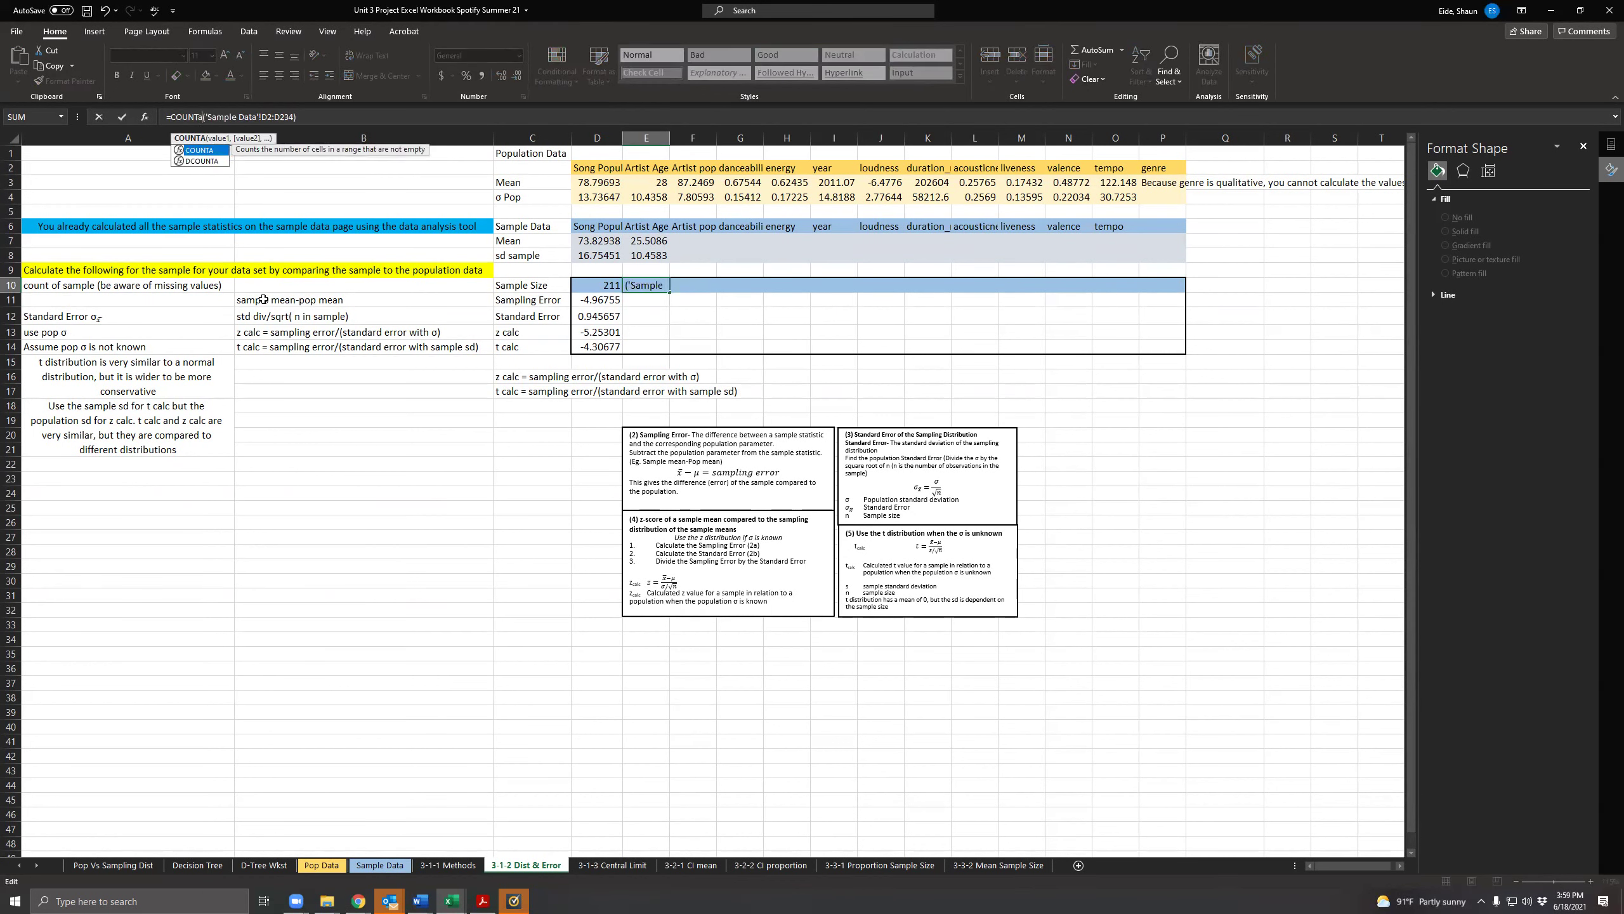
pyautogui.press('Return')
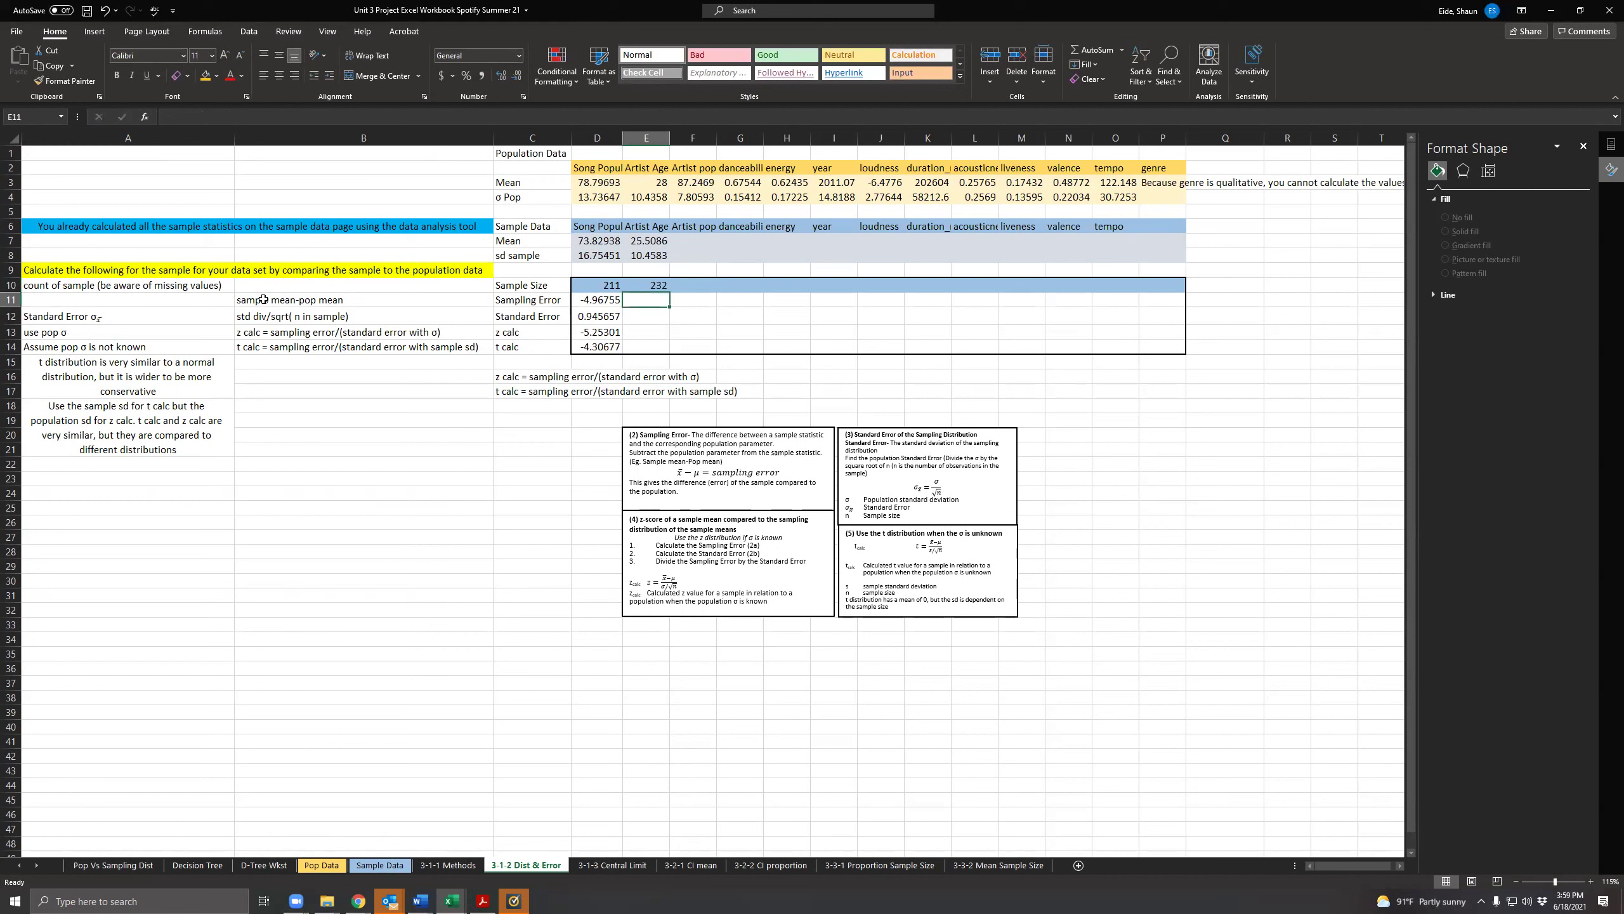
pyautogui.press('Up')
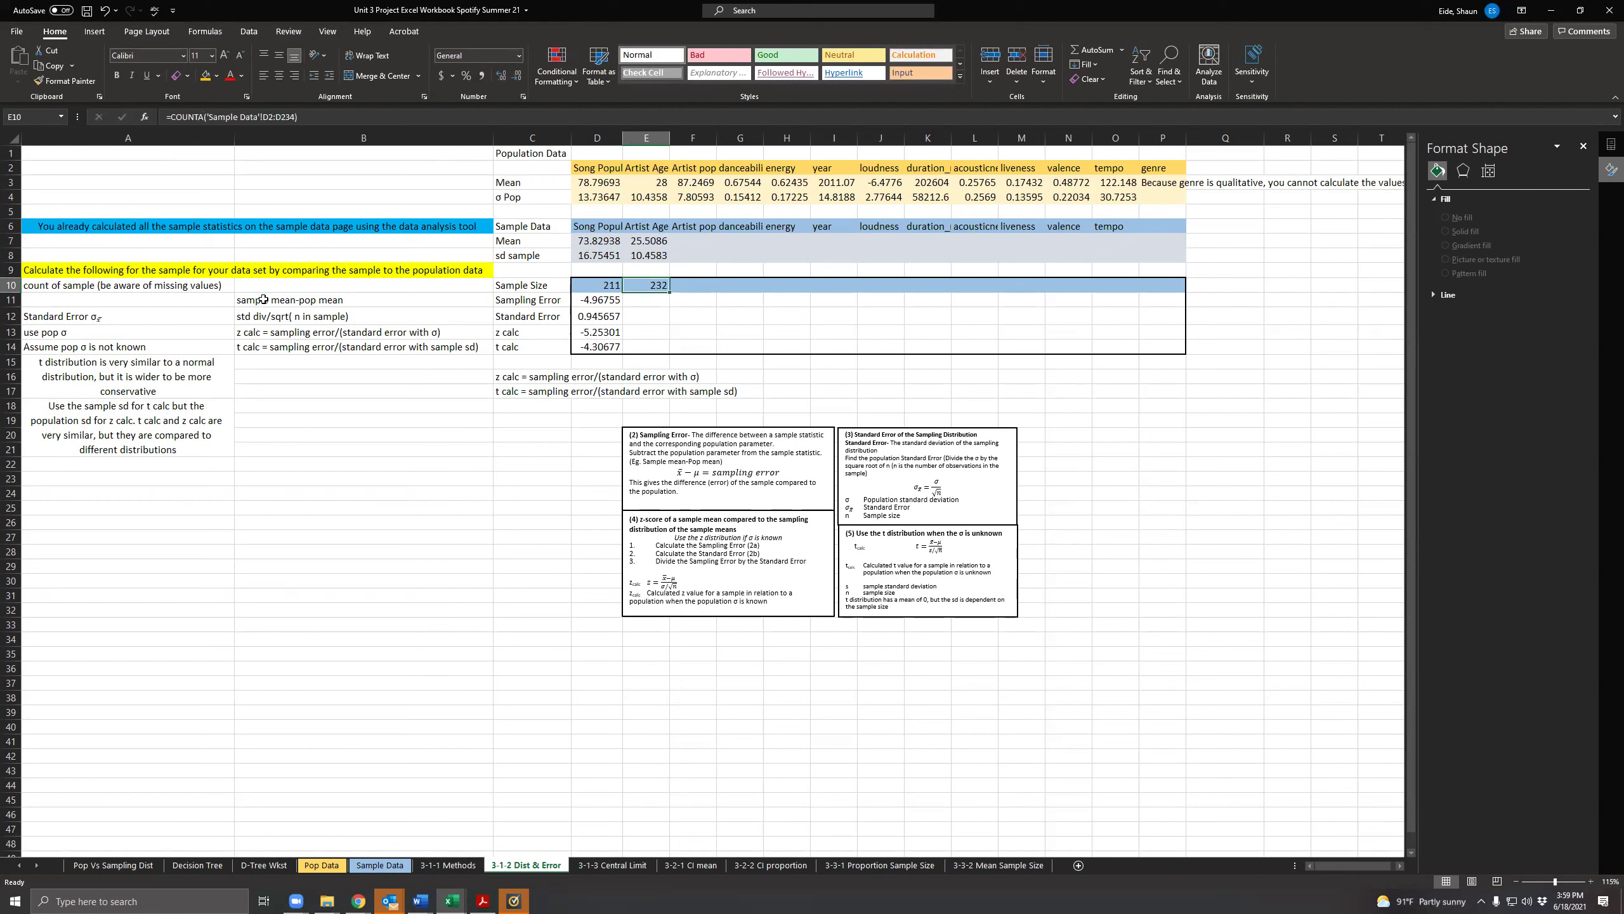
# Step: Calculate the Artist Age sampling error in E11 as the sample mean minus the population mean, =E7-E3
pyautogui.press('Down')
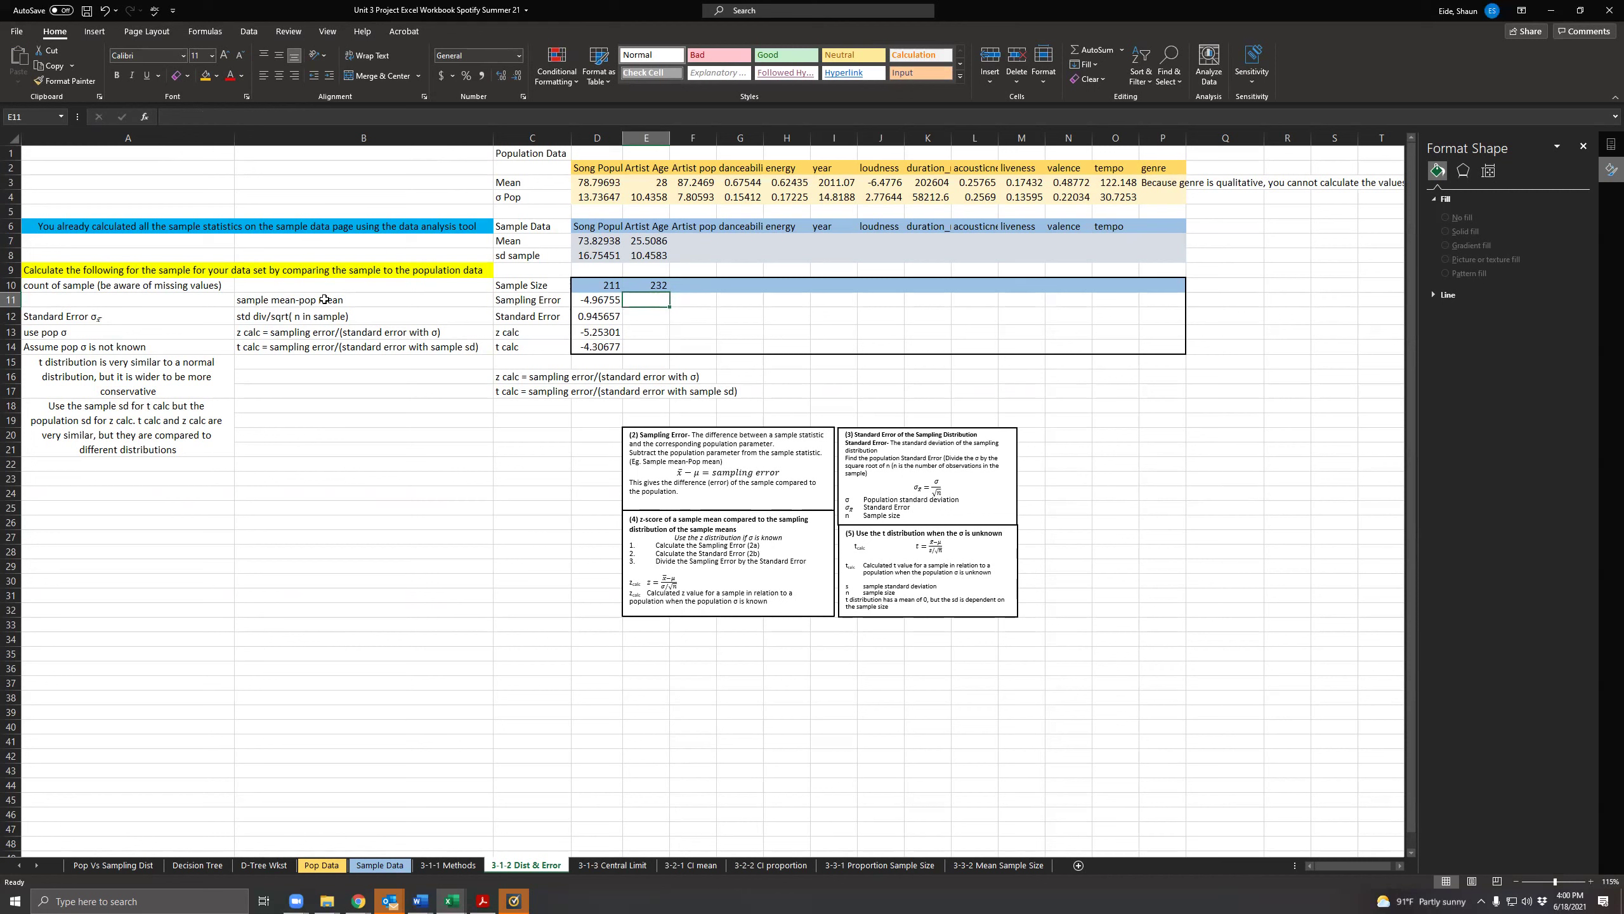
pyautogui.write('=')
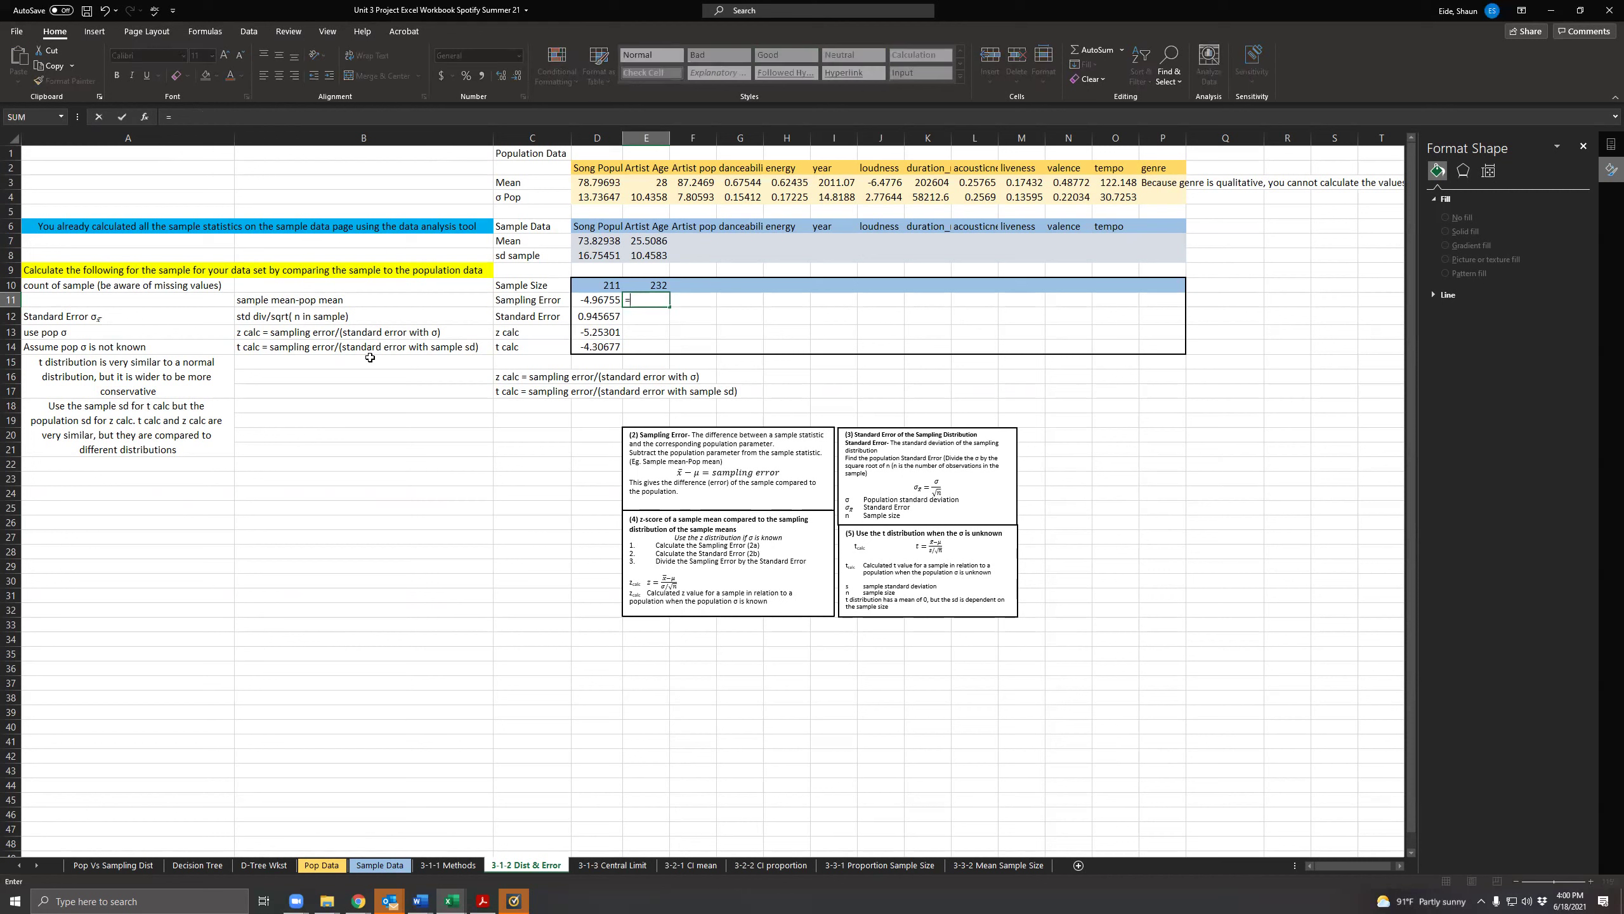
pyautogui.click(633, 245)
pyautogui.write('-')
pyautogui.click(642, 179)
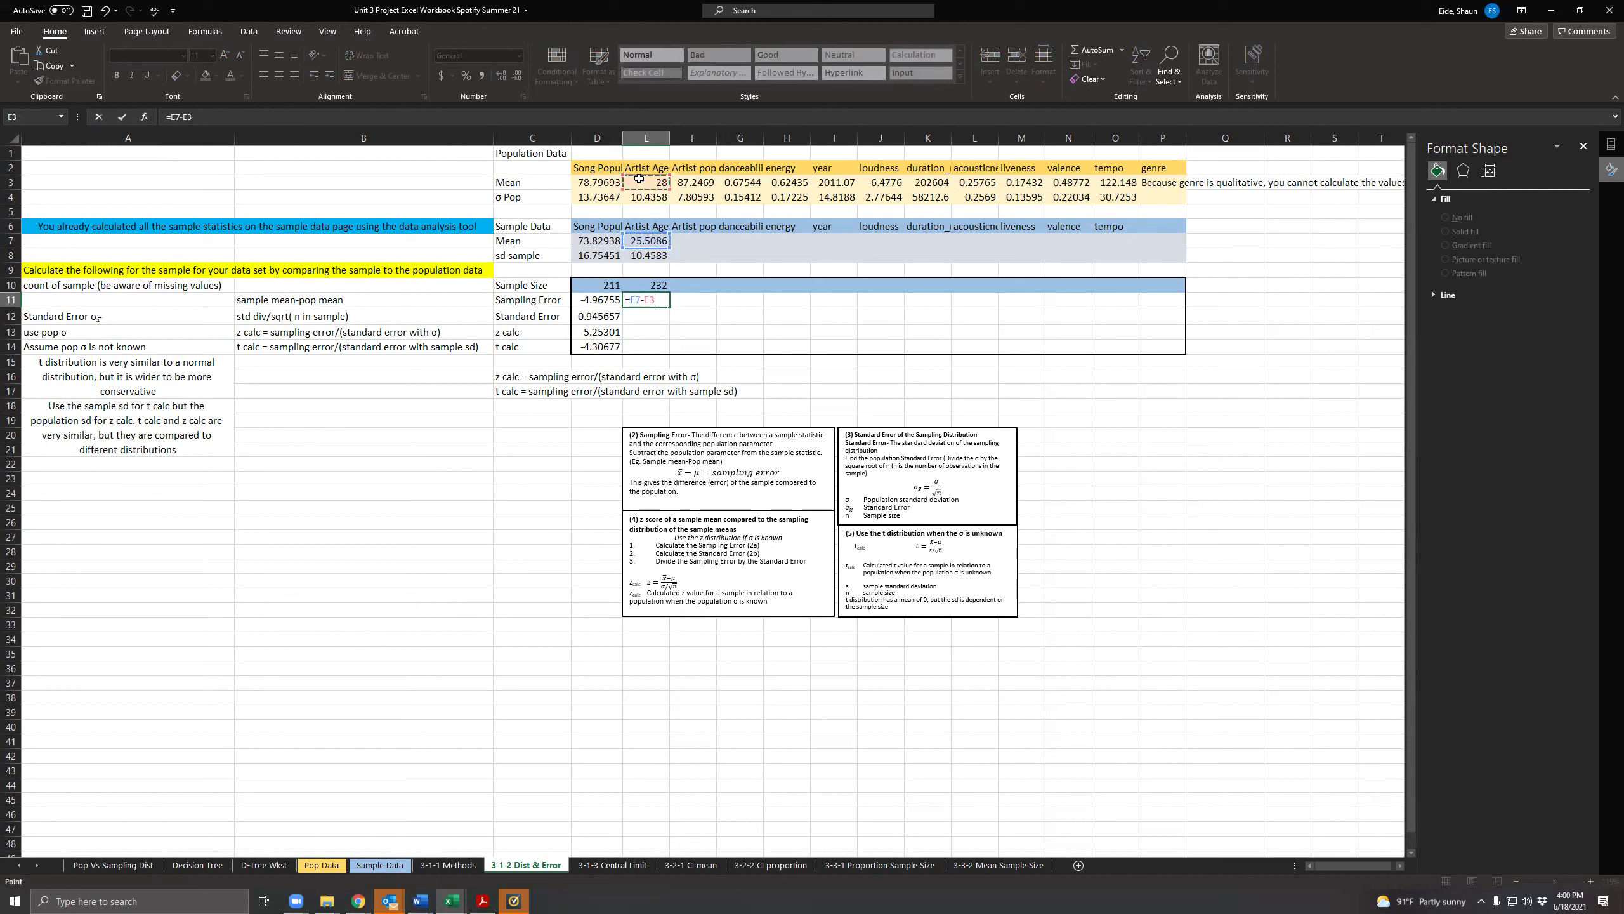
pyautogui.press('Return')
pyautogui.click(646, 241)
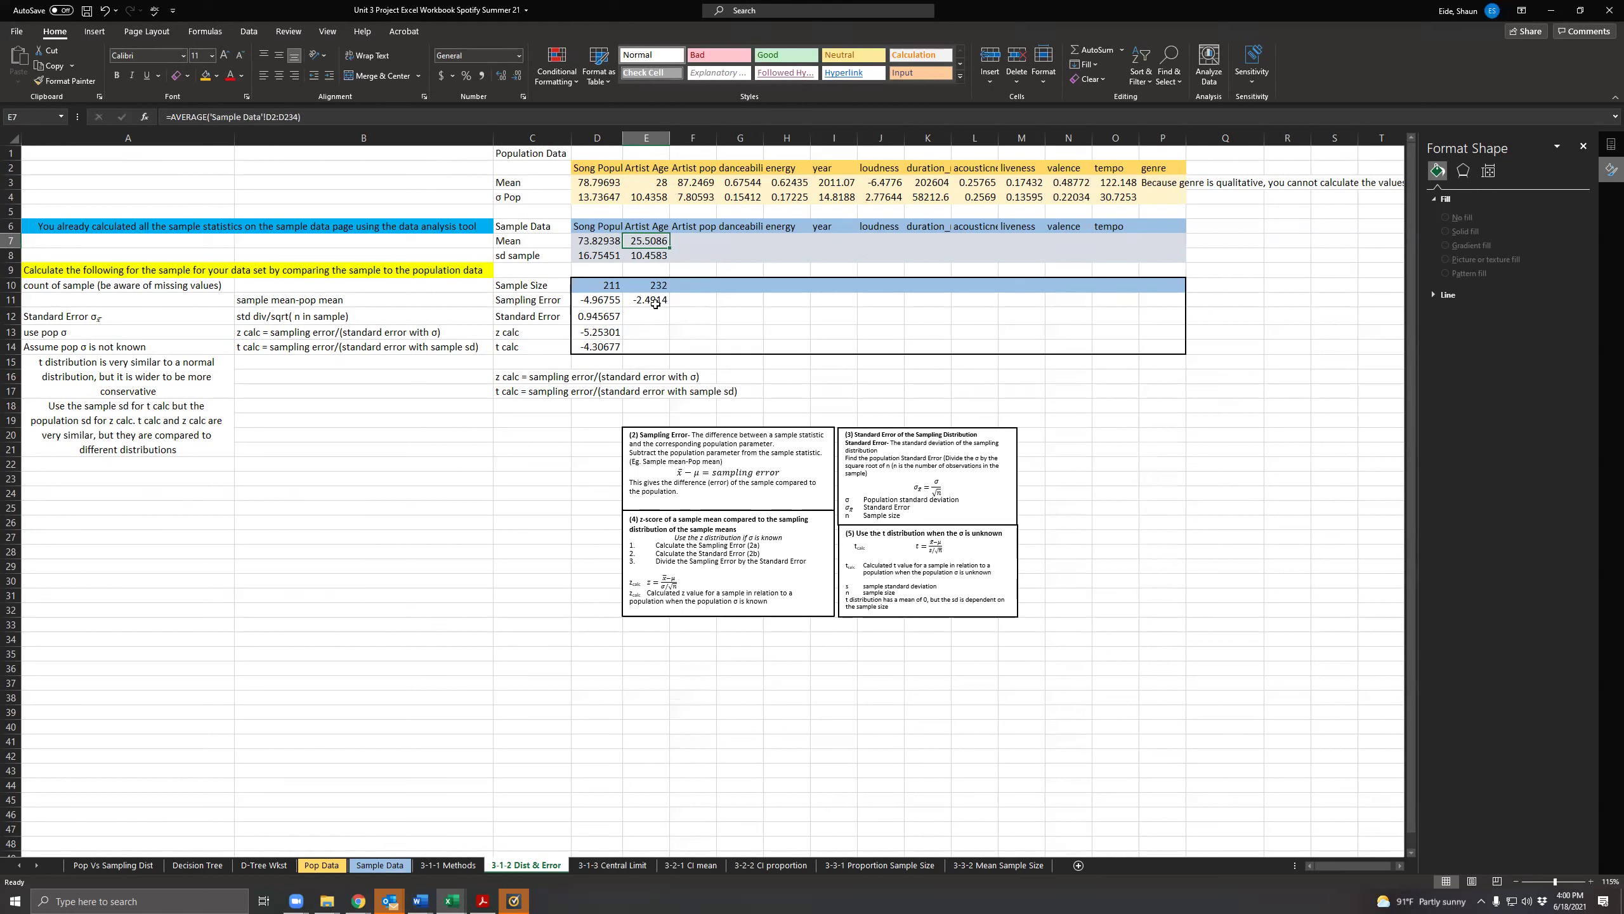
pyautogui.click(658, 183)
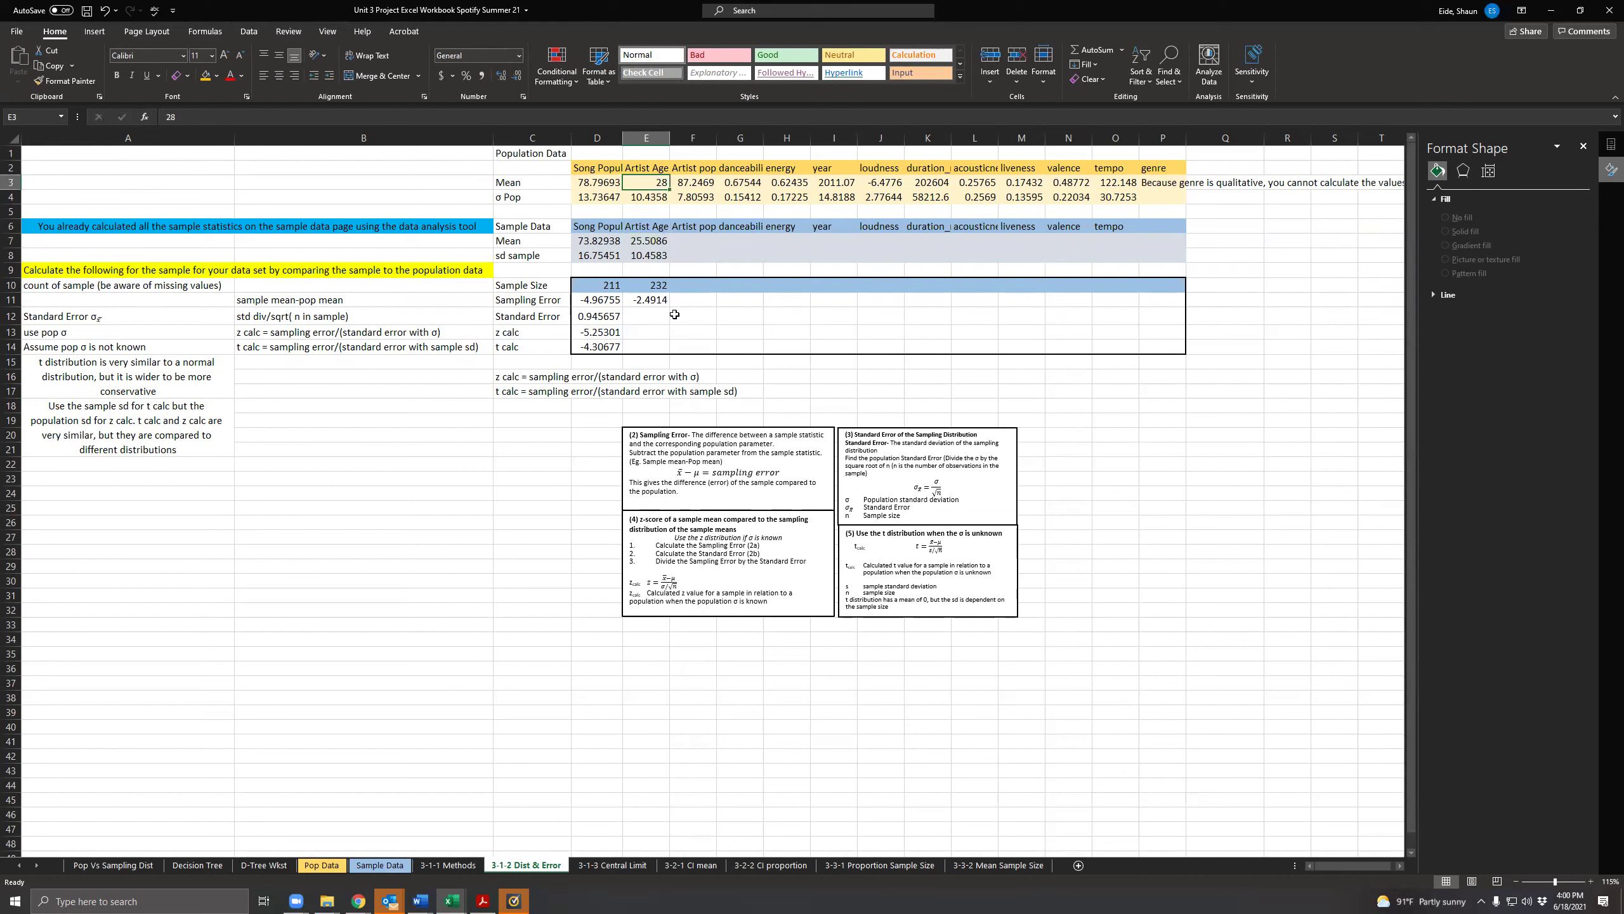
# Step: Hide rows 5 to 9 of the 3-1-2 Dist & Error sheet
pyautogui.click(648, 316)
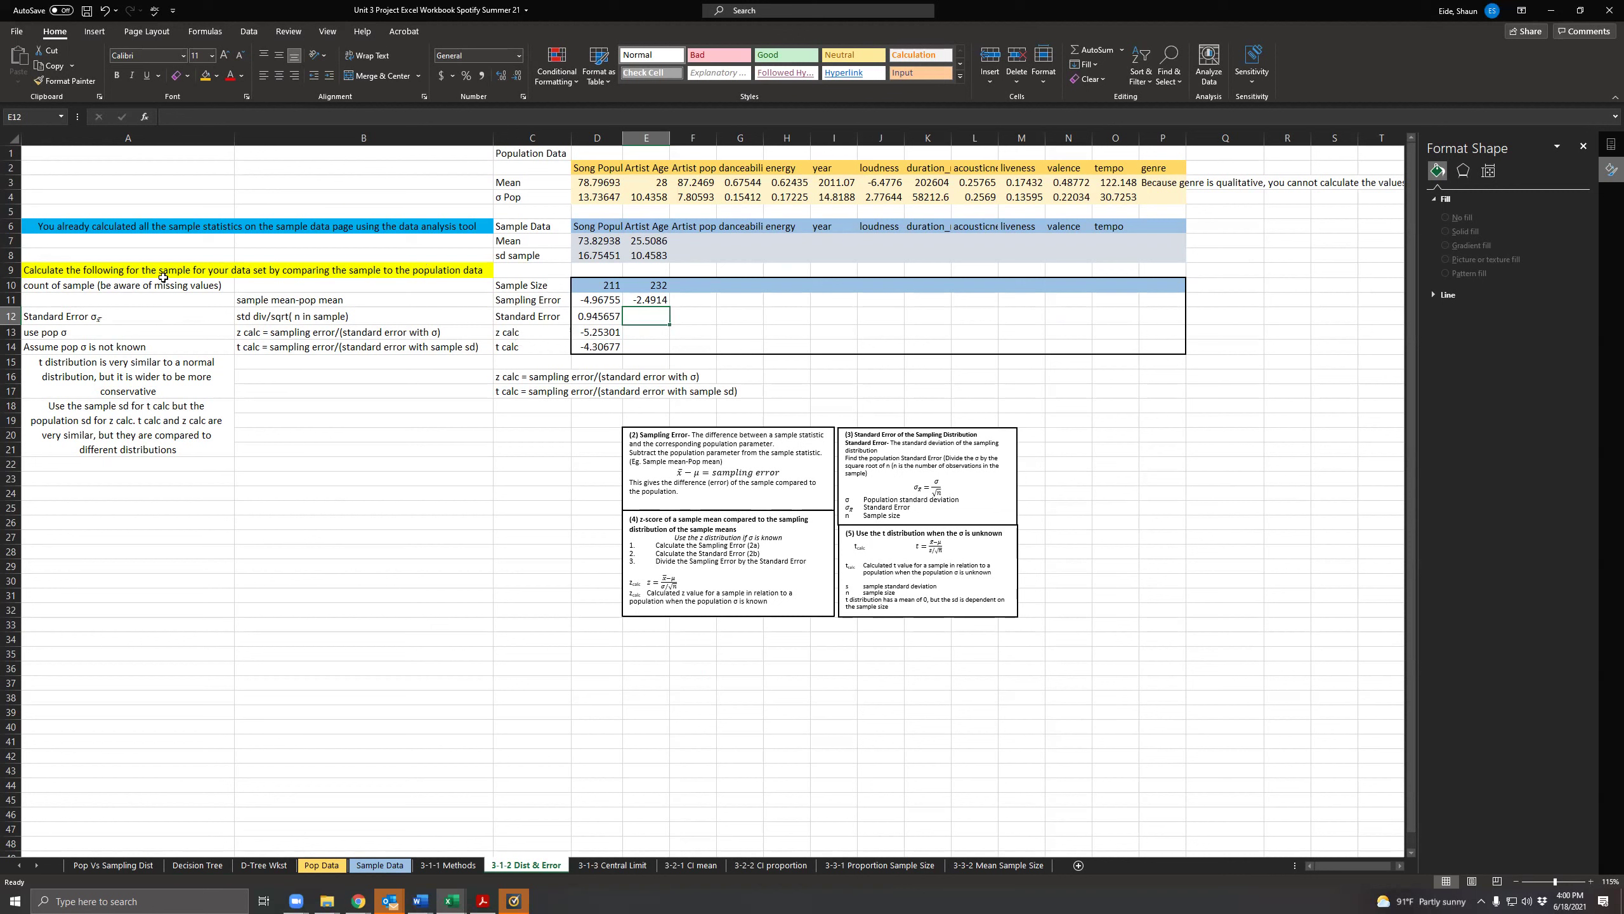
pyautogui.click(10, 269)
pyautogui.moveTo(10, 269); pyautogui.dragTo(10, 211)
pyautogui.rightClick(19, 243)
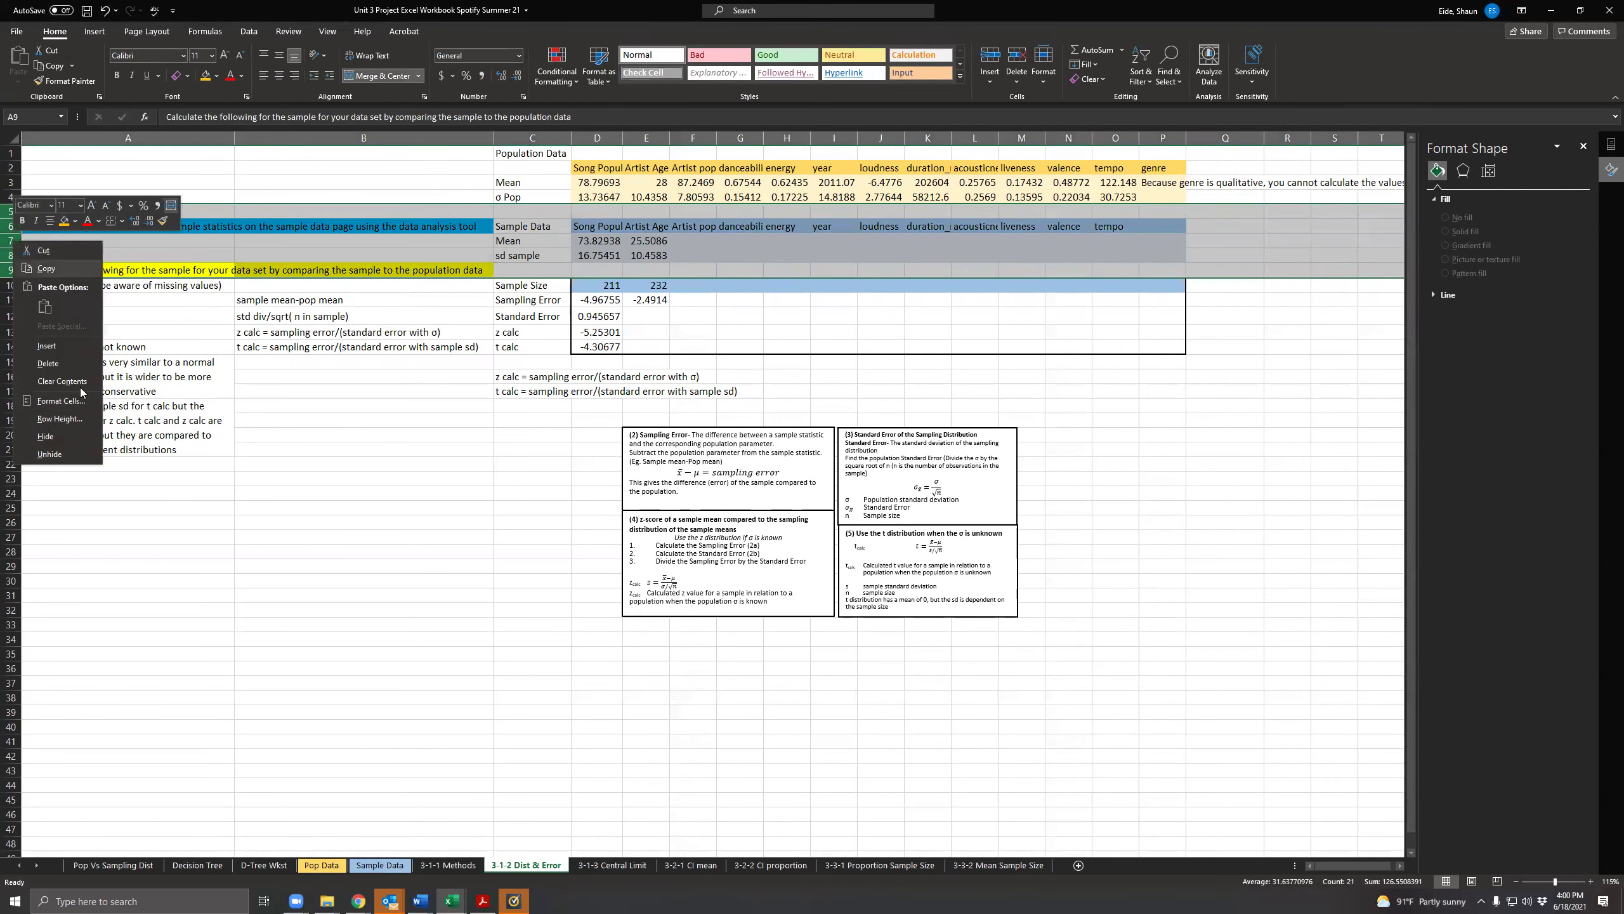
pyautogui.click(62, 438)
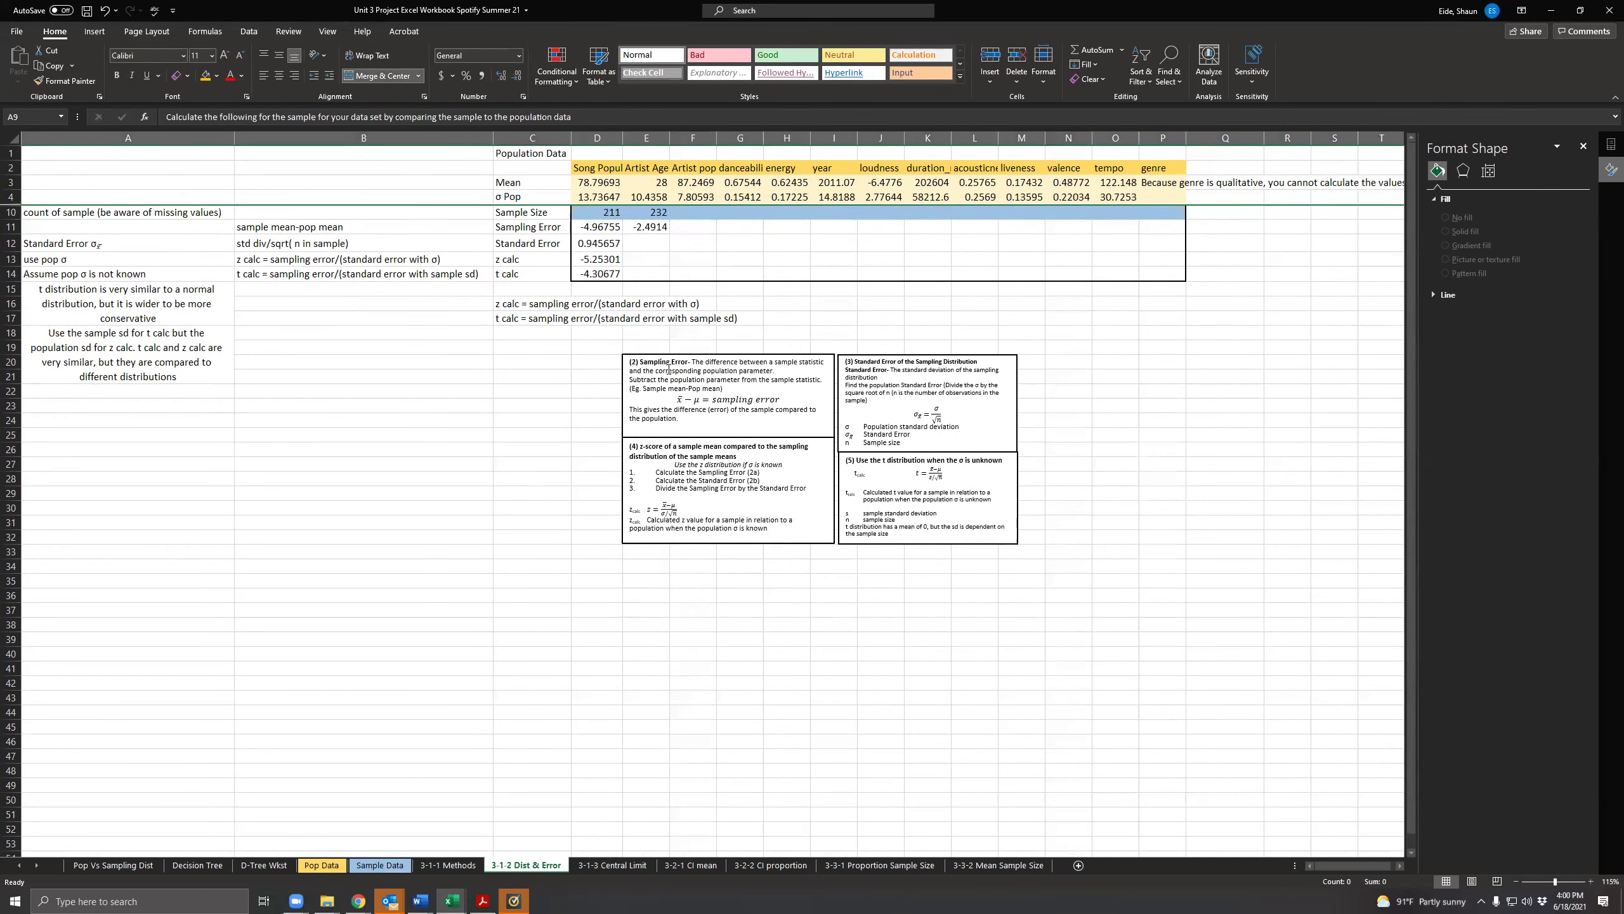
# Step: Review the Artist Age sample size, population mean and Standard Error cells alongside the standard error formula notes
pyautogui.click(648, 248)
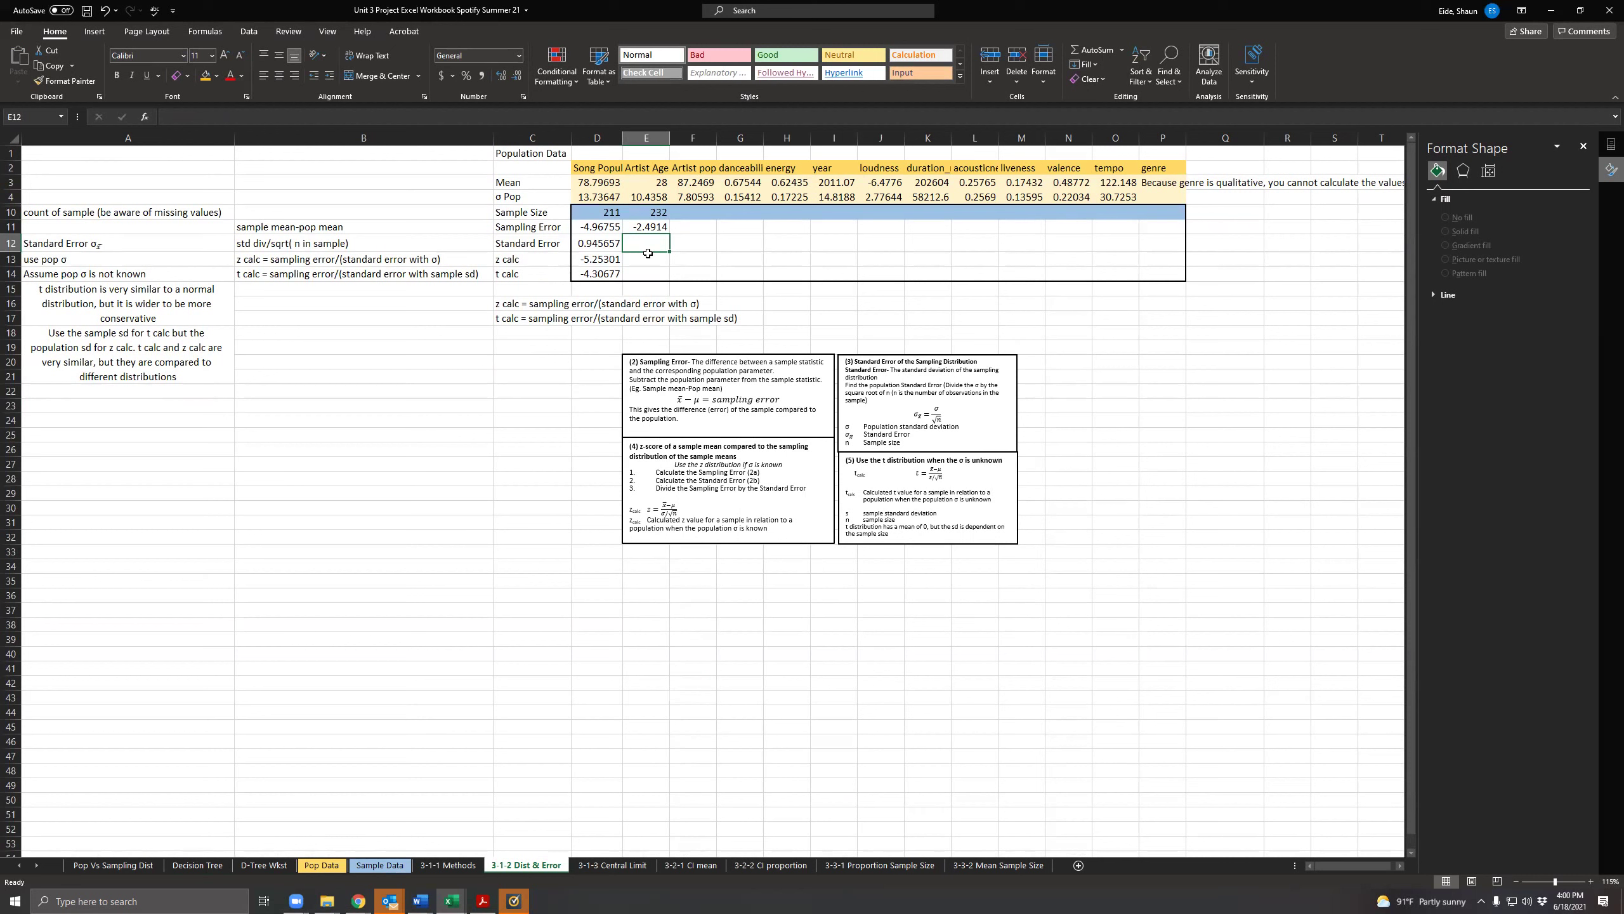
pyautogui.click(663, 206)
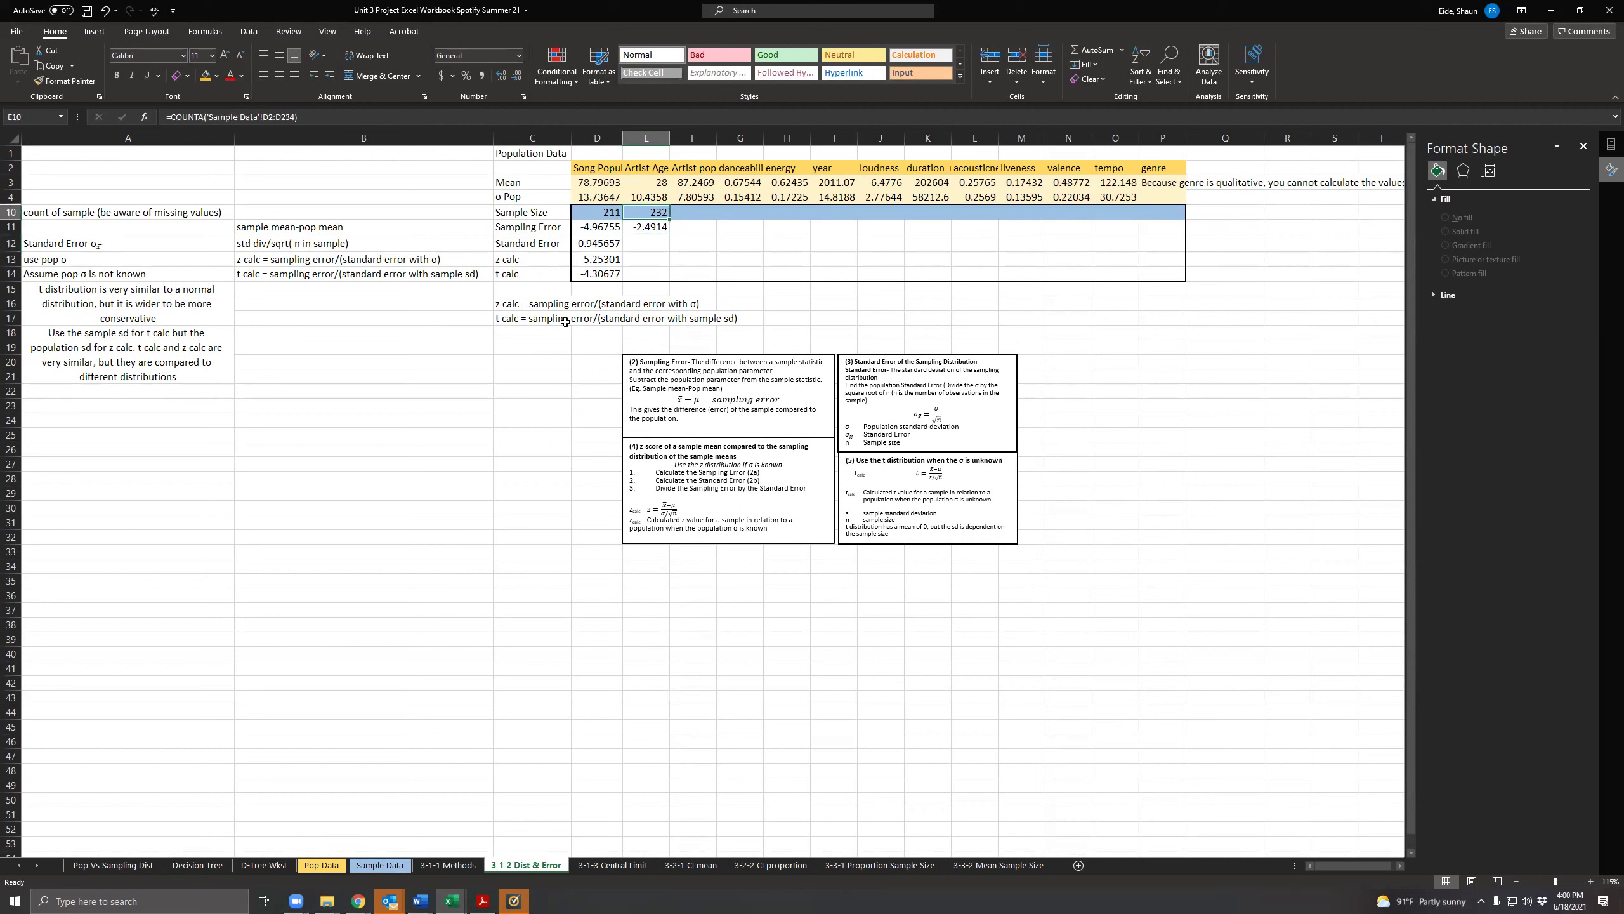
pyautogui.click(663, 243)
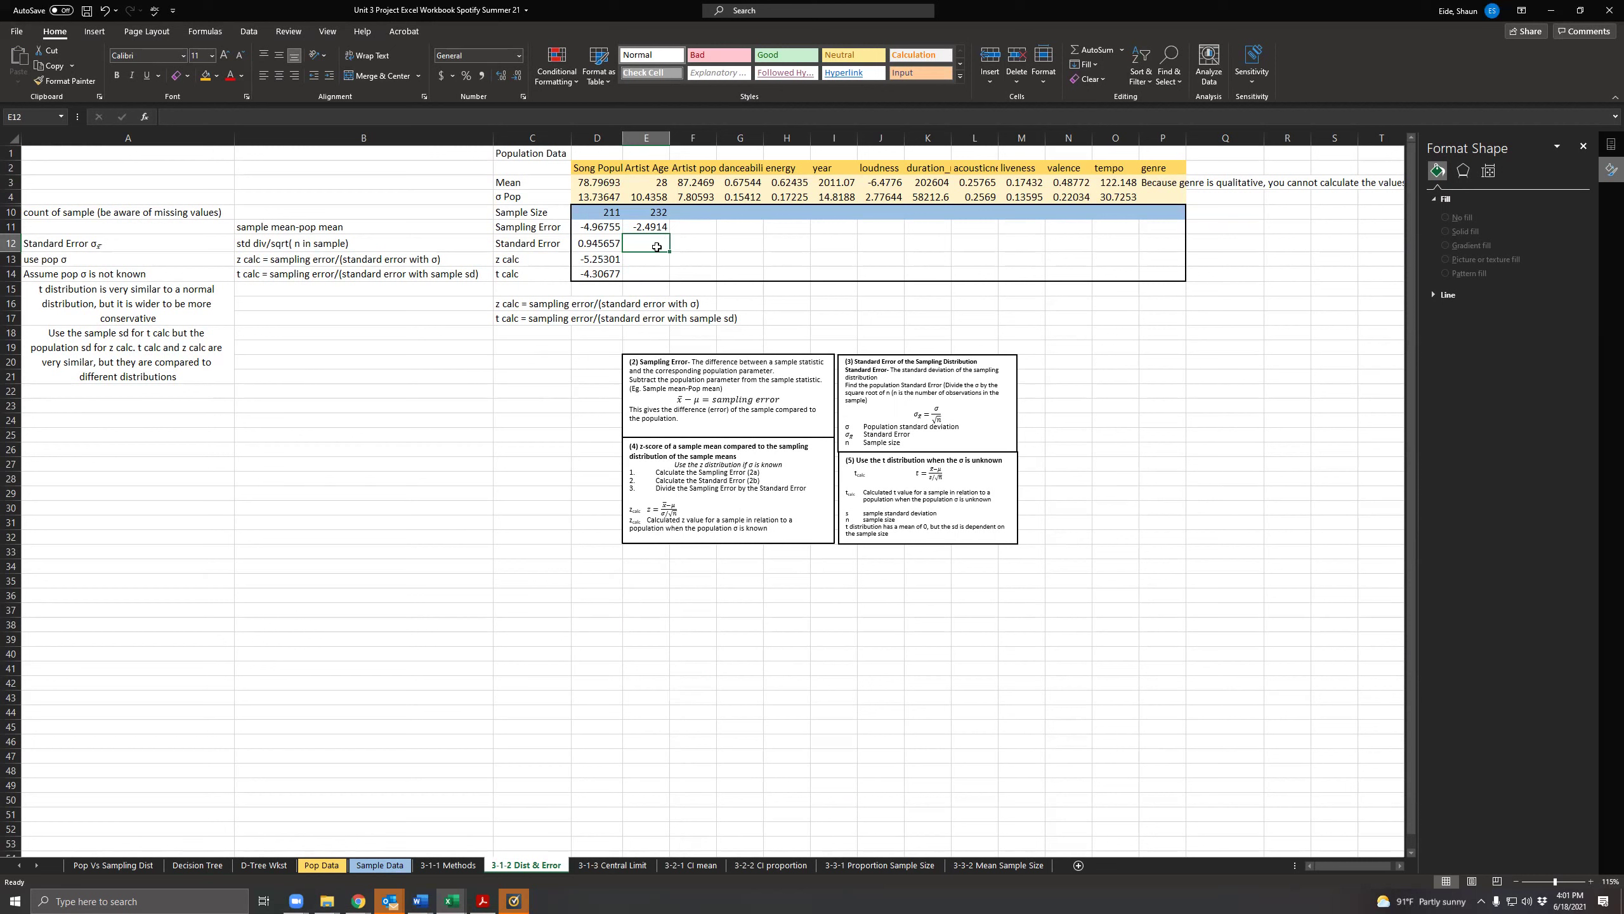
pyautogui.click(662, 212)
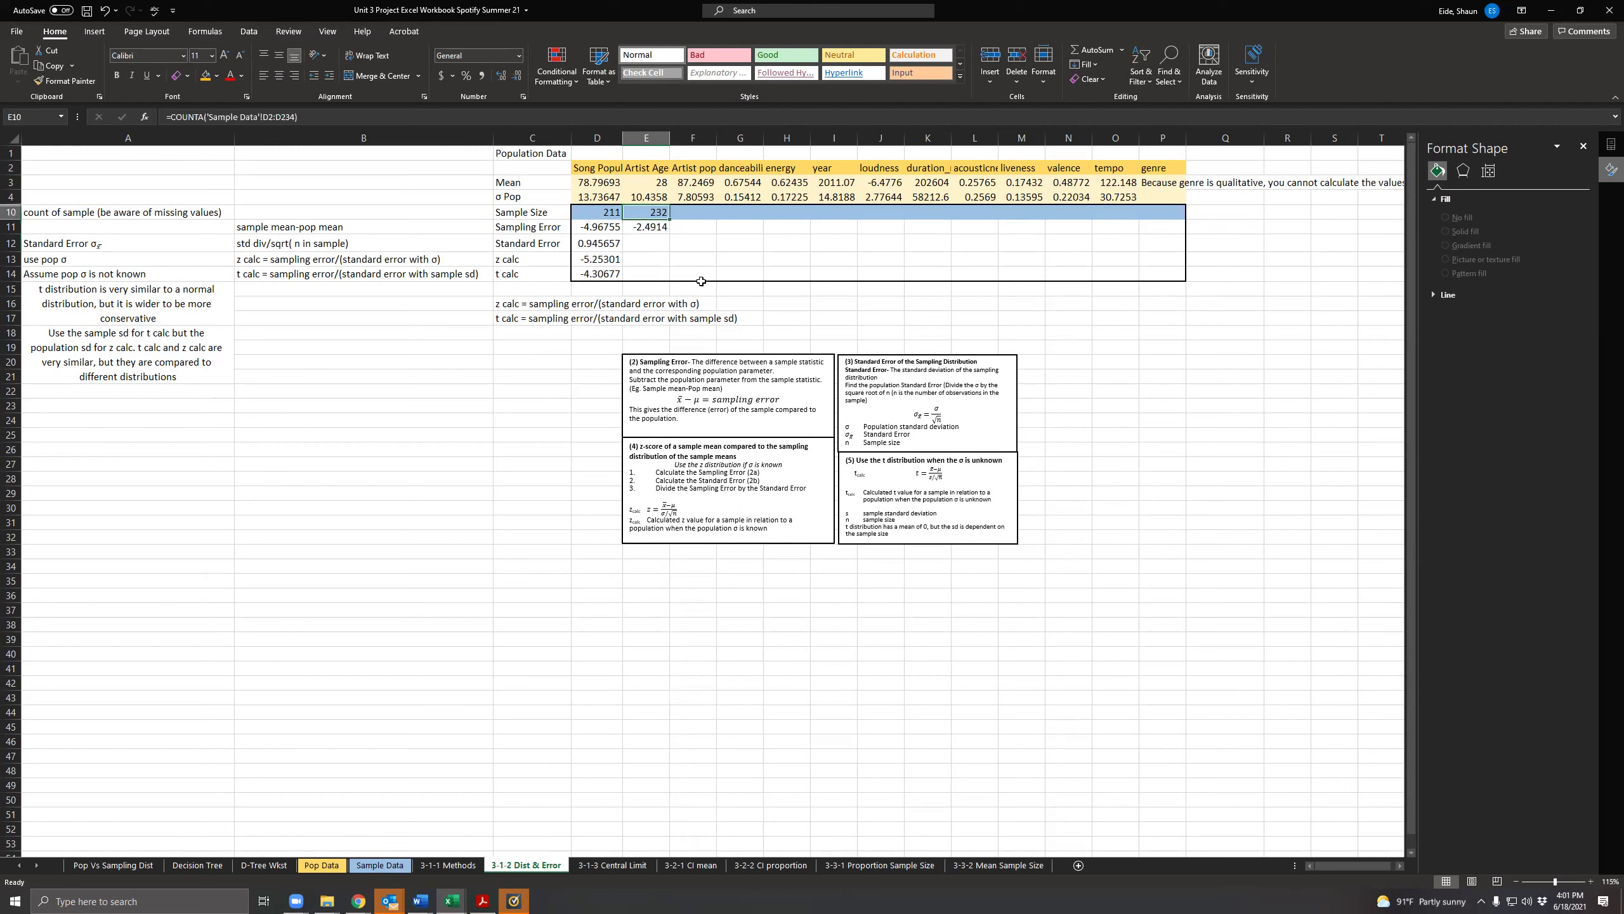
pyautogui.click(669, 243)
pyautogui.click(613, 237)
pyautogui.click(642, 239)
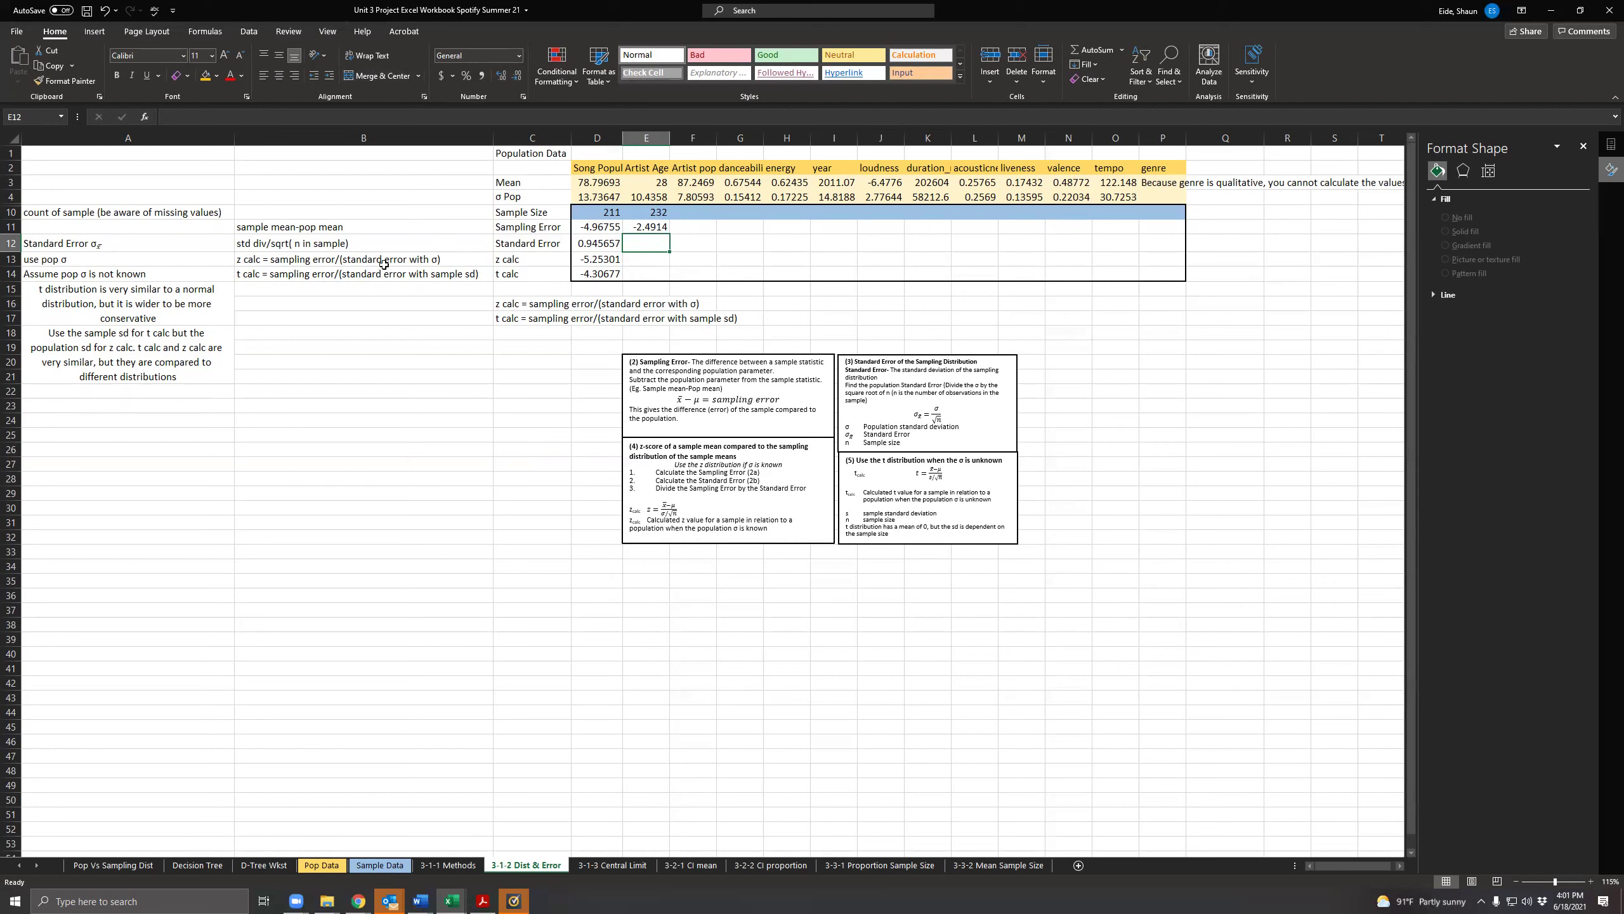
pyautogui.click(642, 186)
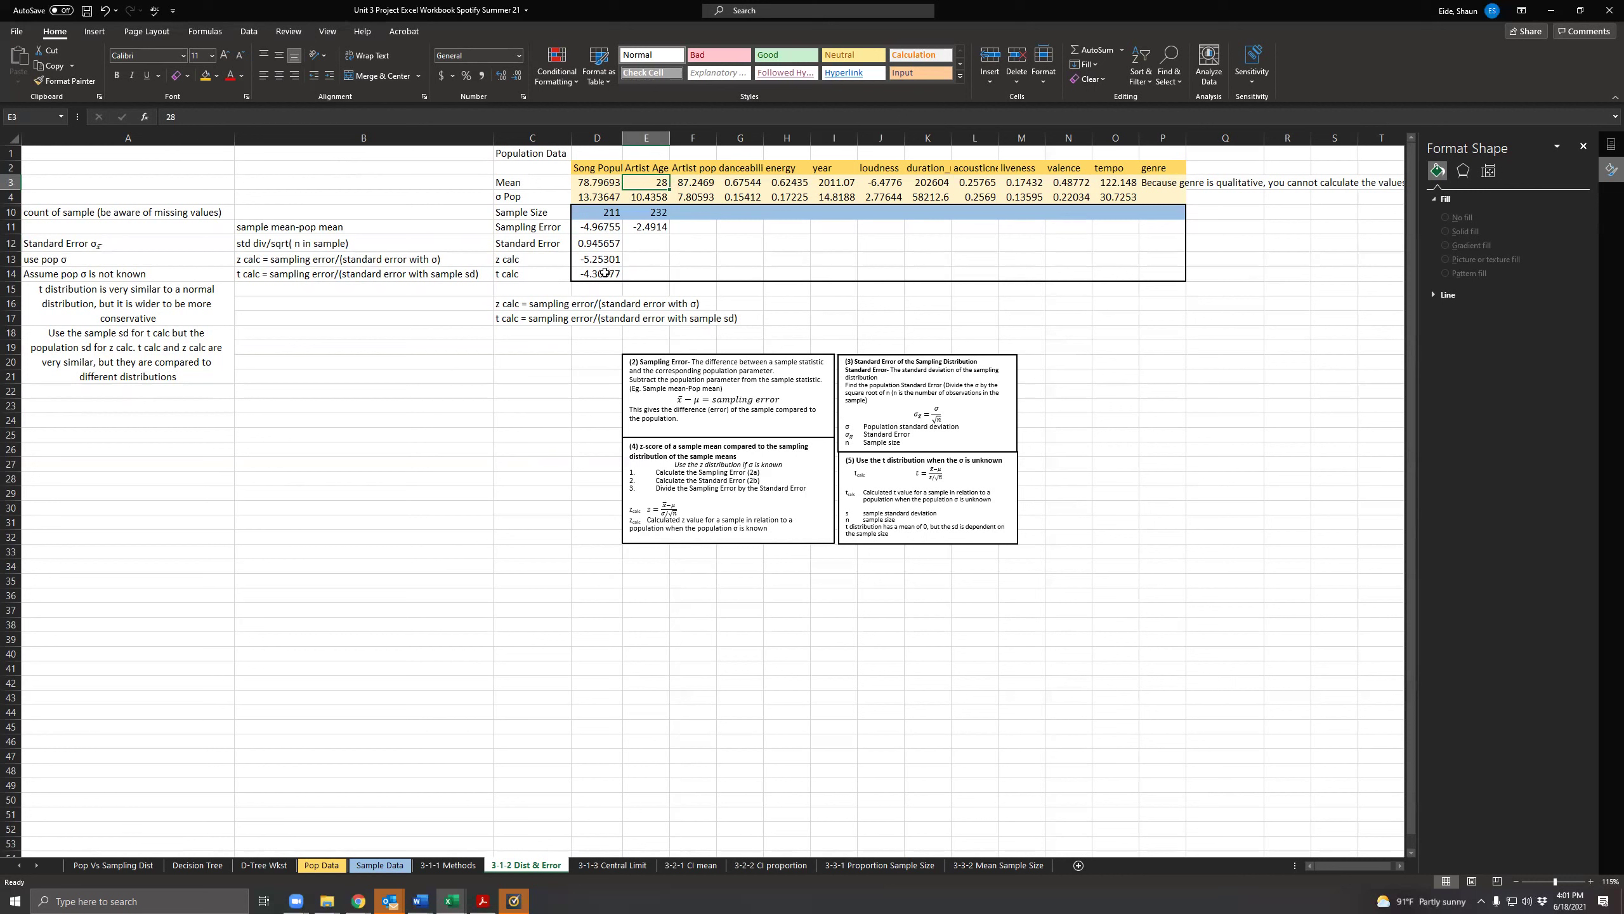
pyautogui.click(622, 244)
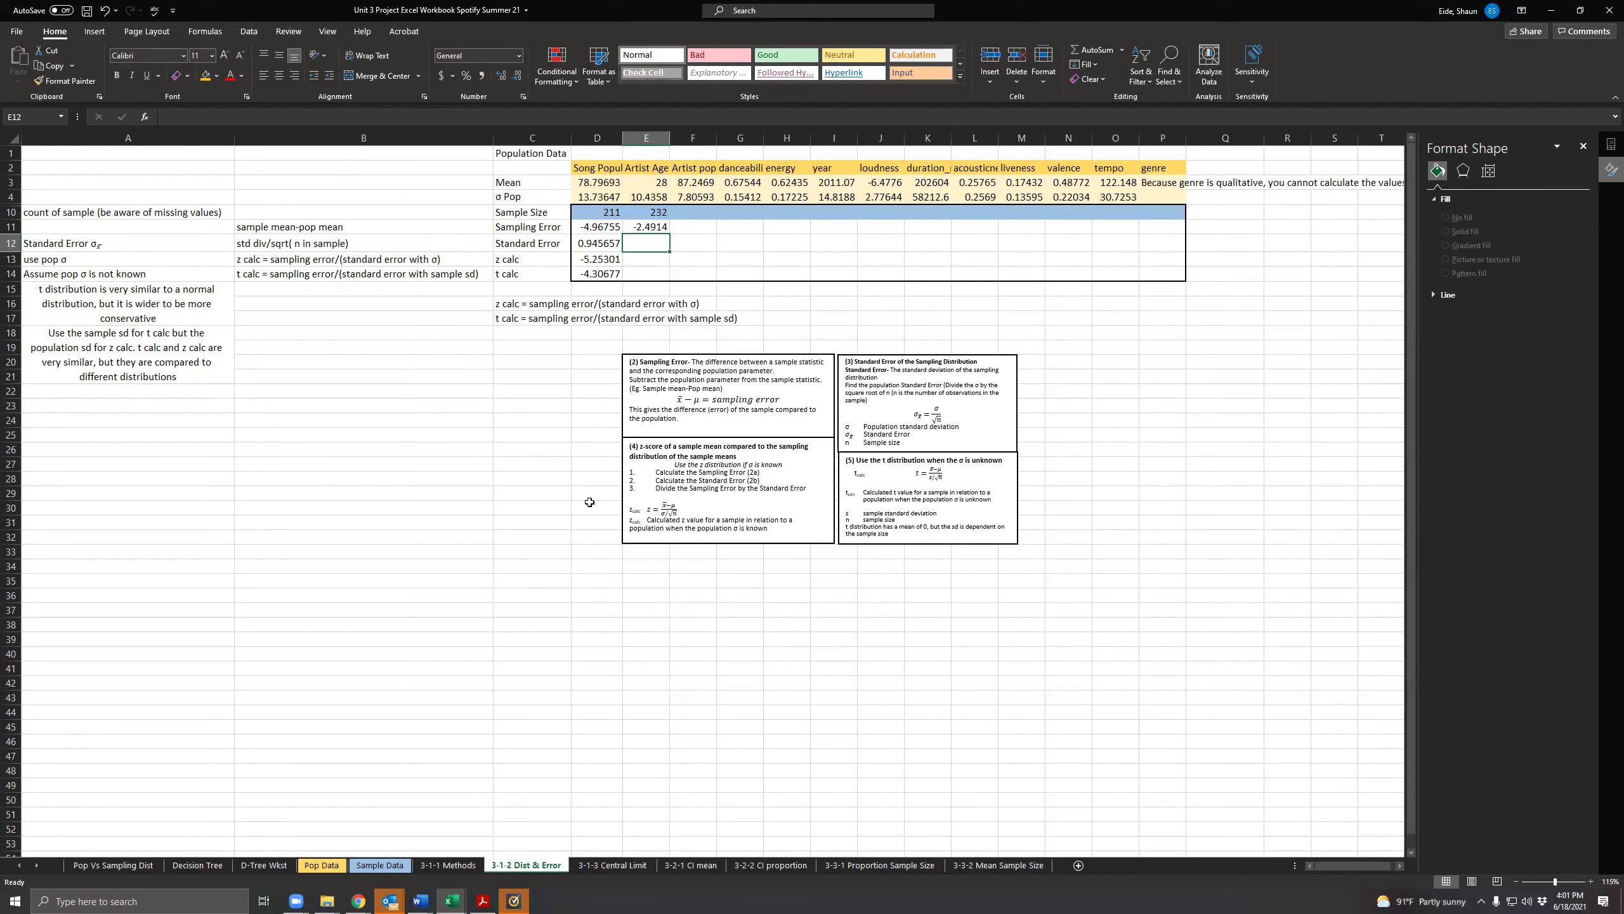
# Step: Calculate the Artist Age standard error in E12 from the population standard deviation and sample size, =E4/SQRT(E10)
pyautogui.write('=')
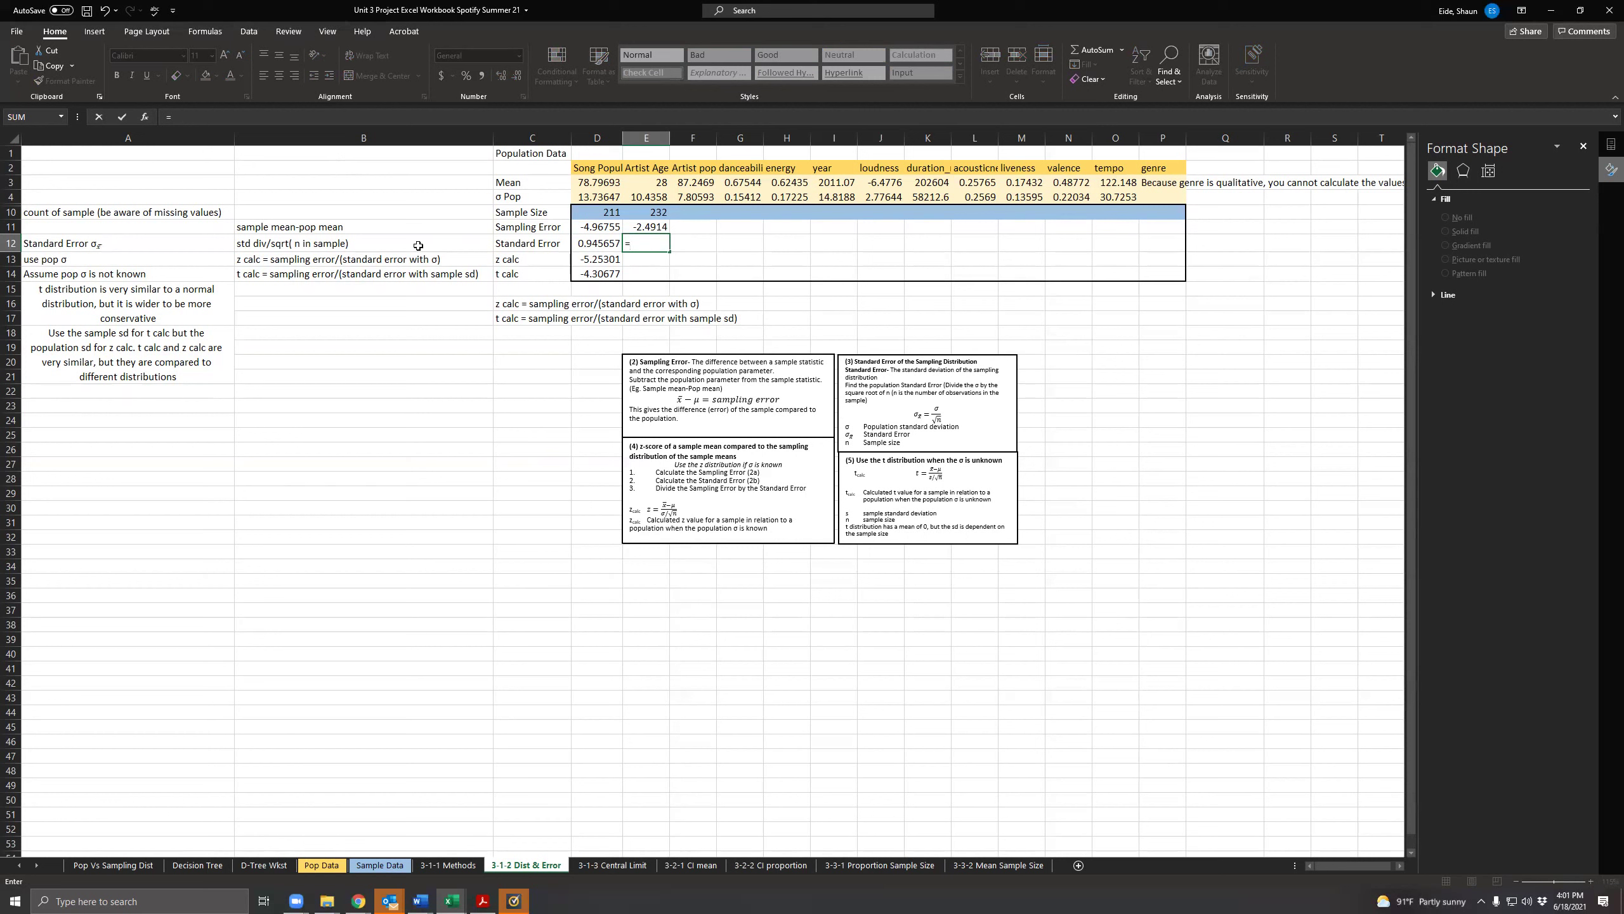
pyautogui.click(636, 194)
pyautogui.write('/sq')
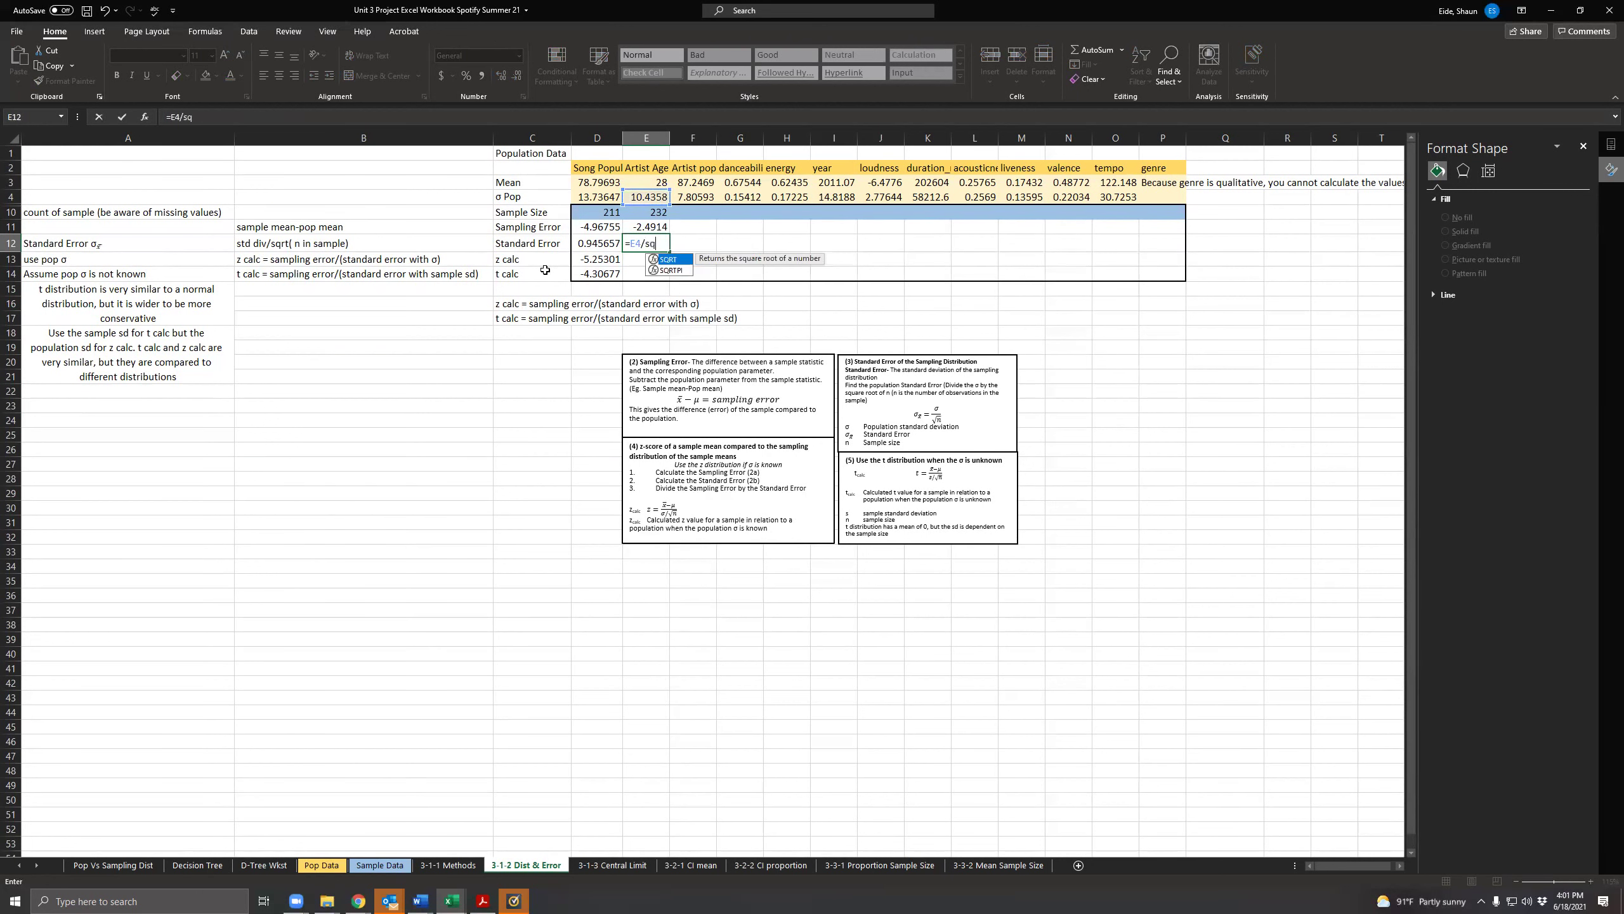
pyautogui.write('rt*(')
pyautogui.press('BackSpace')
pyautogui.write('(')
pyautogui.click(649, 211)
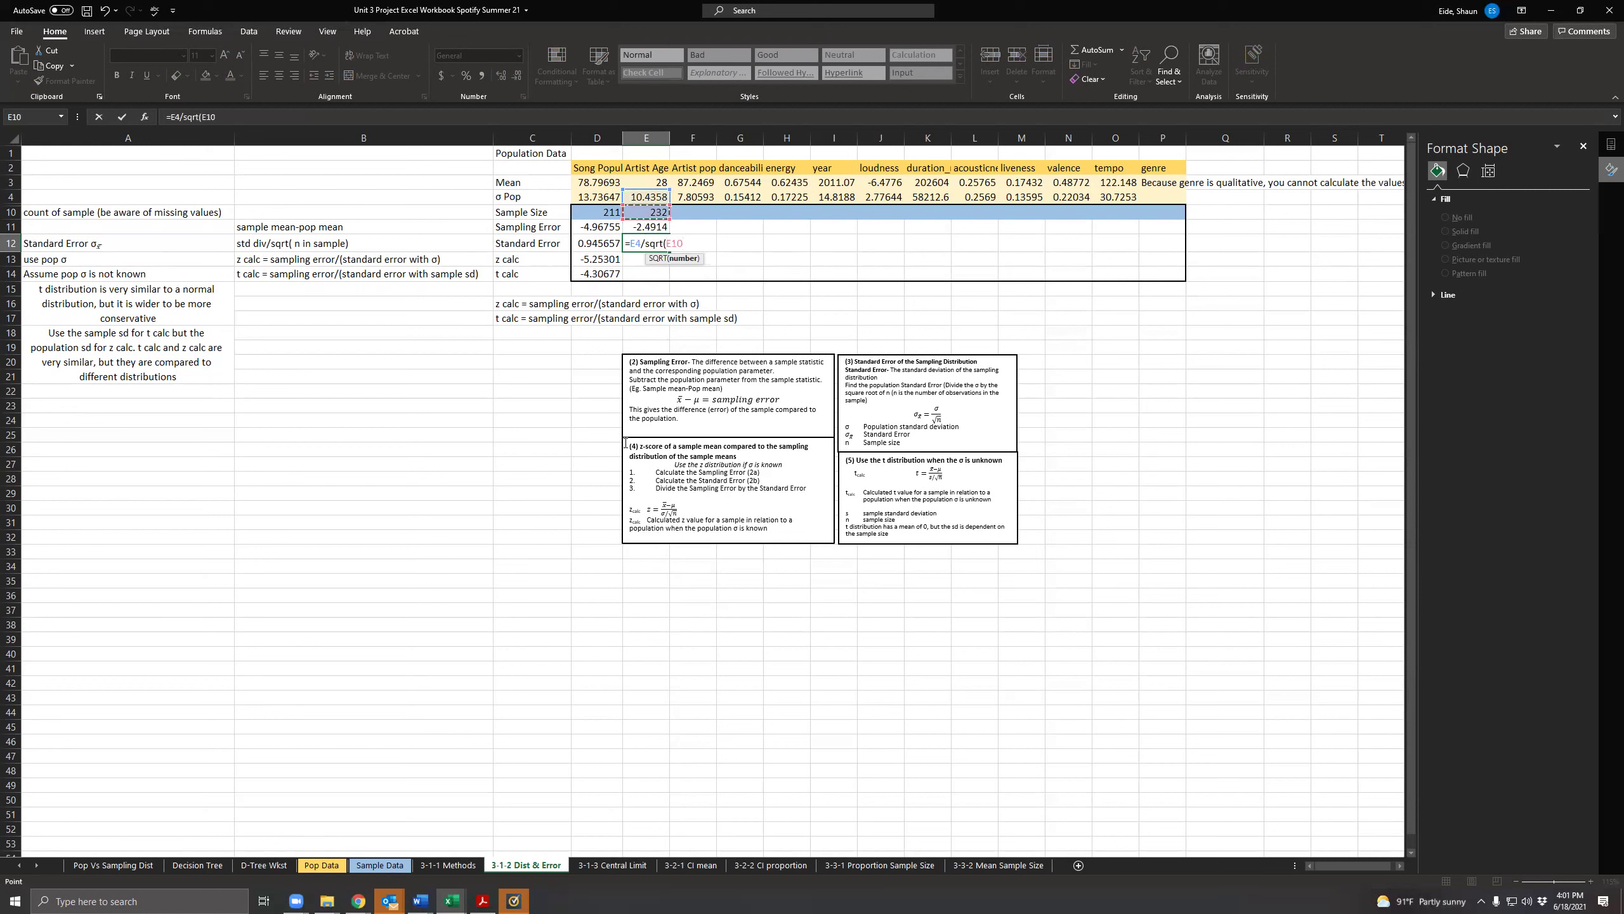
pyautogui.write(')')
pyautogui.press('Return')
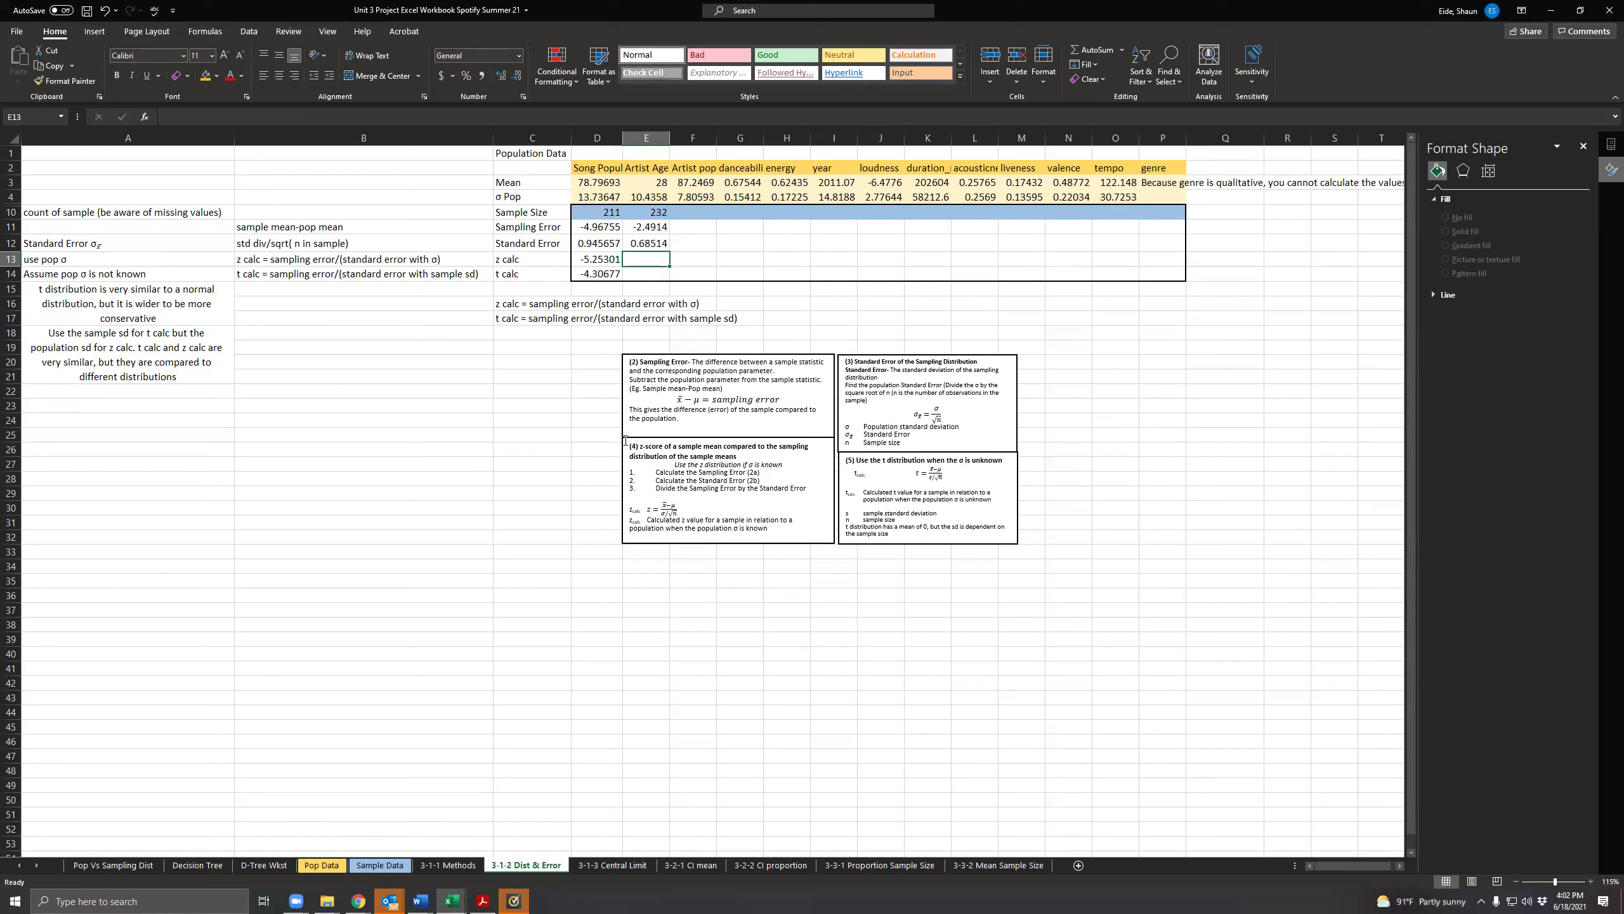
# Step: Calculate the Artist Age z value in E13 as sampling error divided by standard error, =E11/E12
pyautogui.click(287, 262)
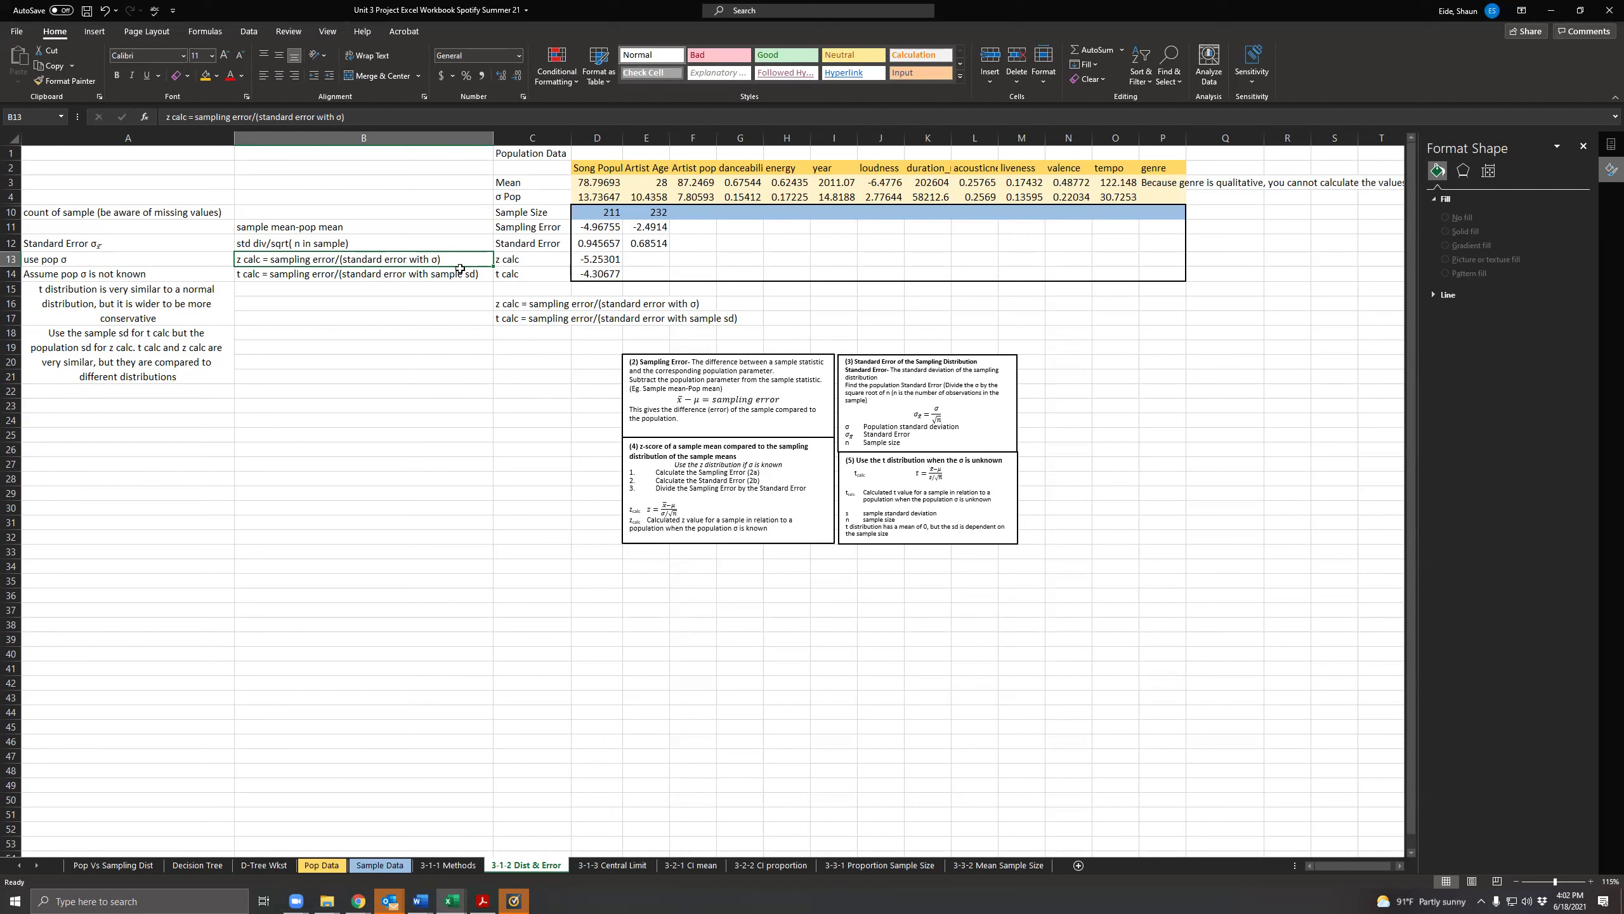
pyautogui.click(653, 259)
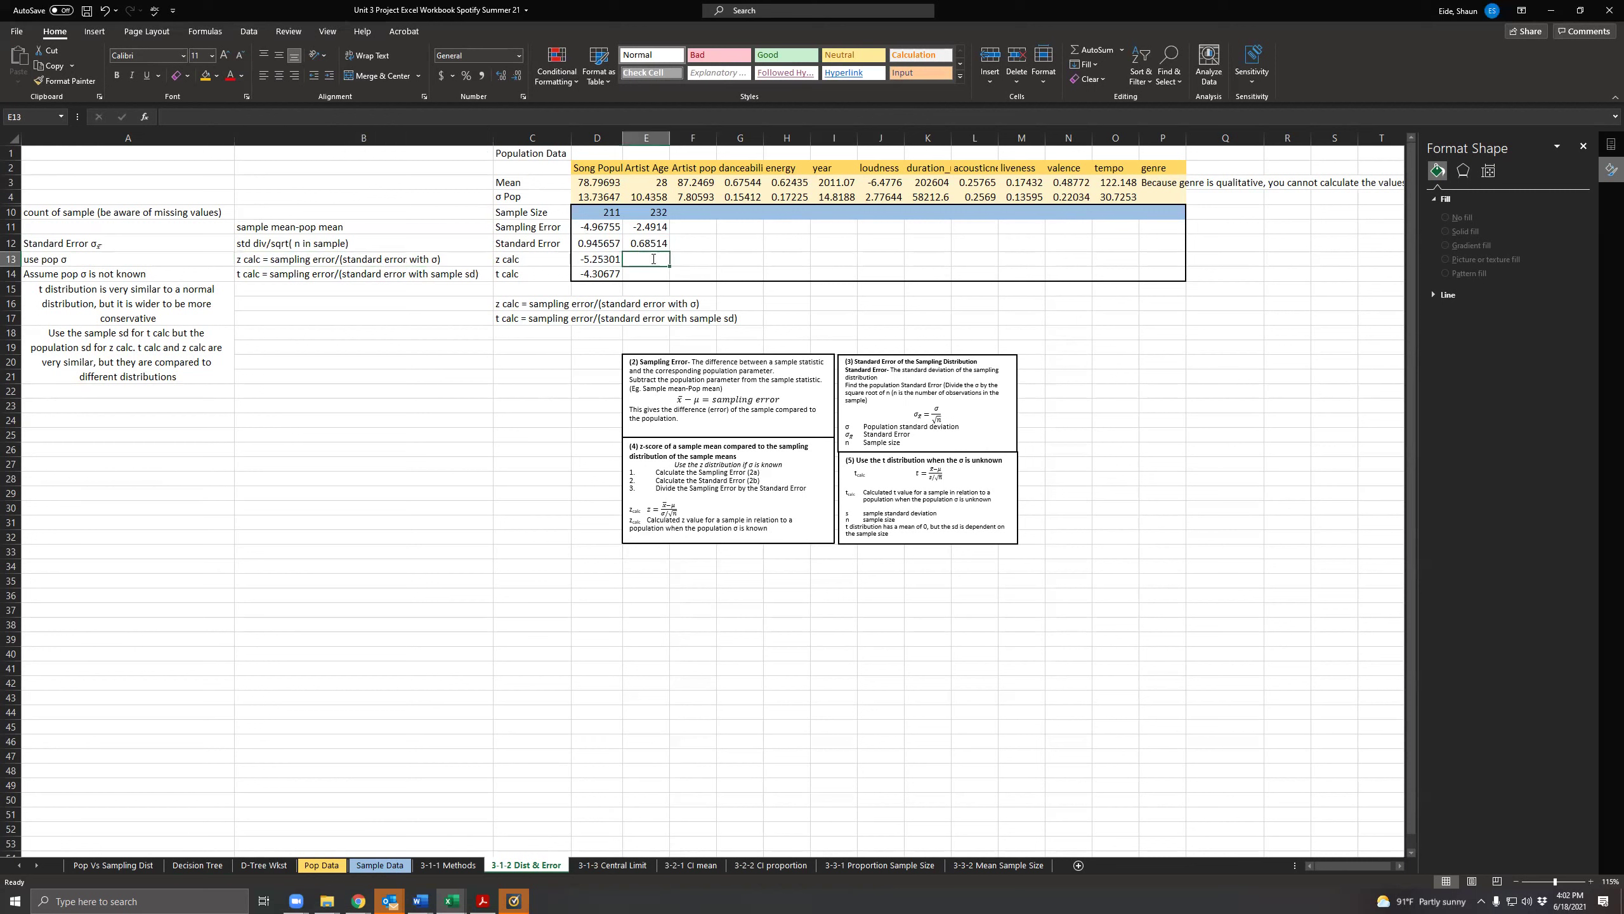
pyautogui.write('=')
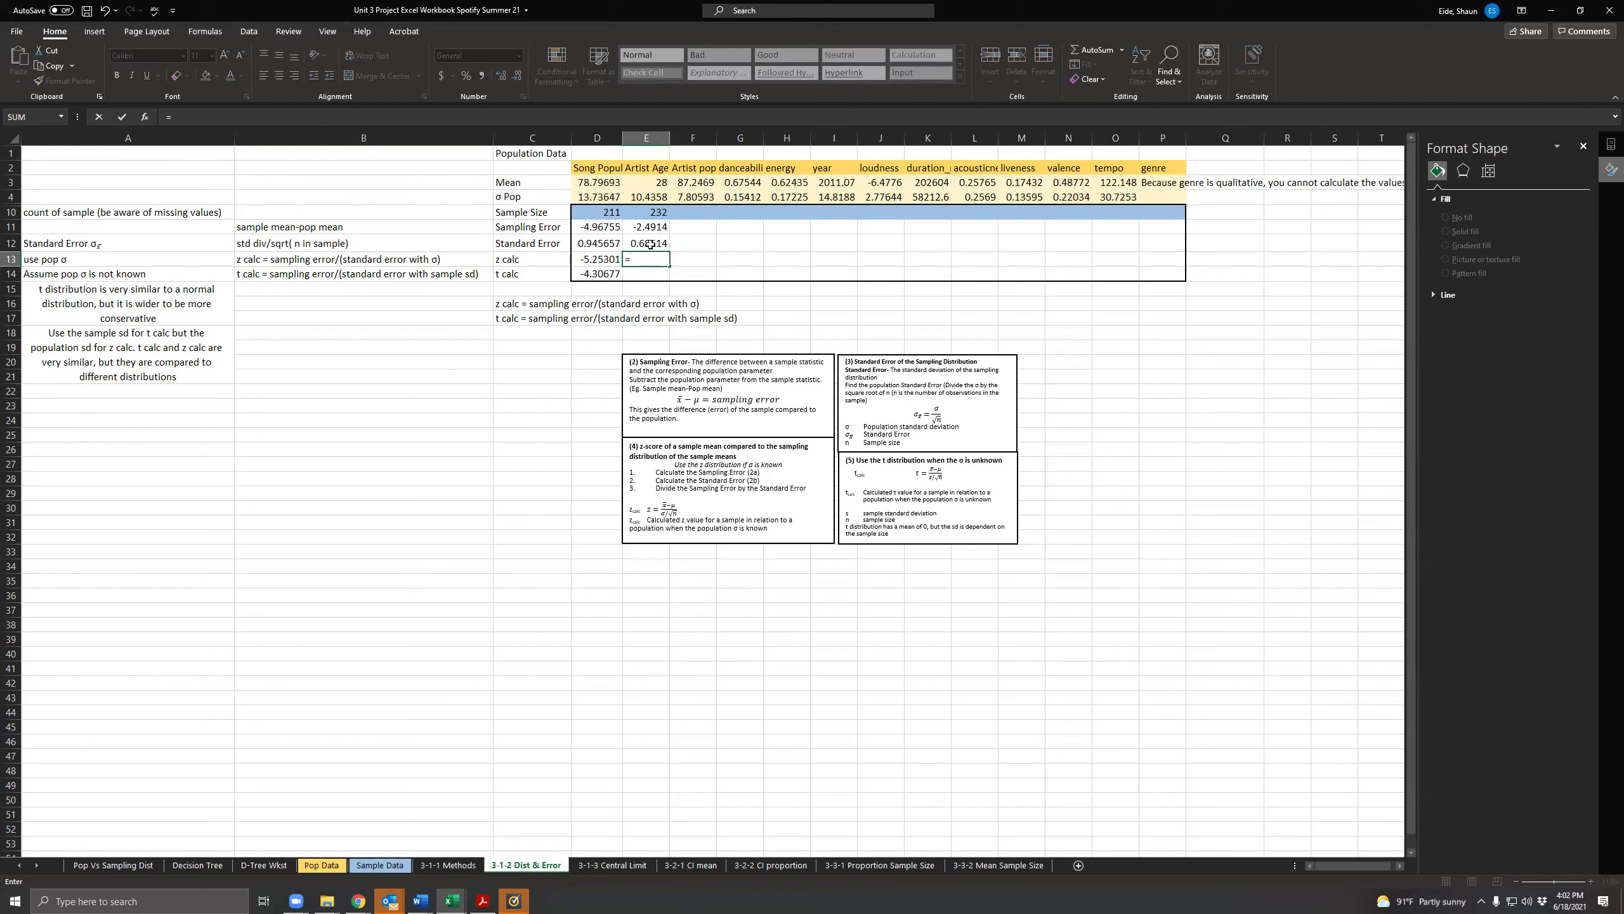
pyautogui.click(646, 225)
pyautogui.write('/')
pyautogui.click(647, 244)
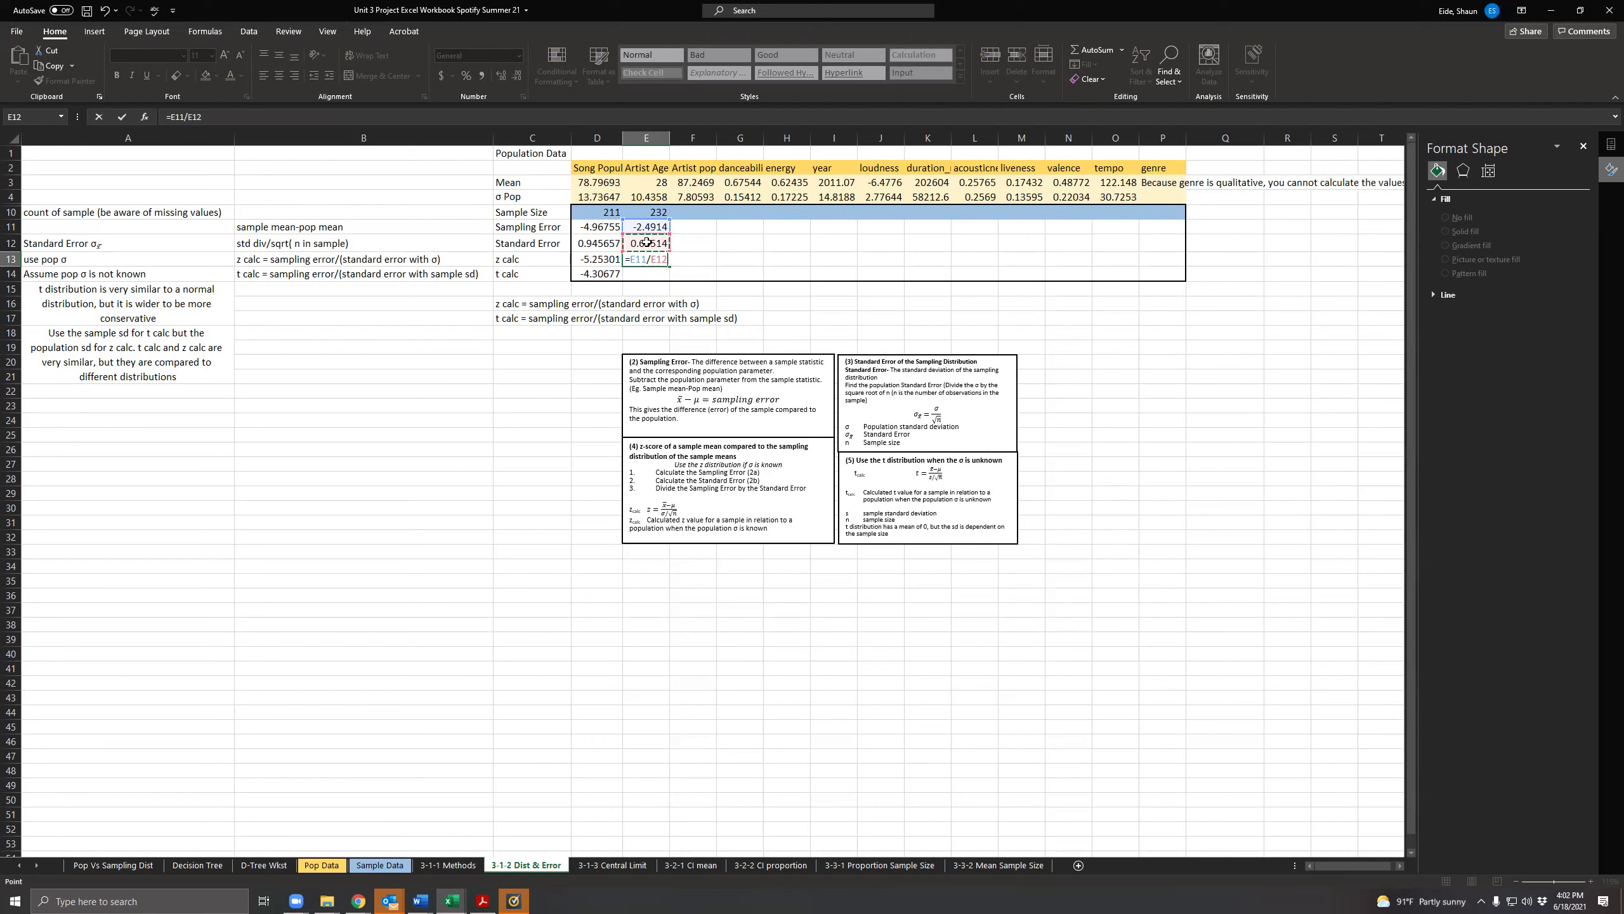
pyautogui.press('Return')
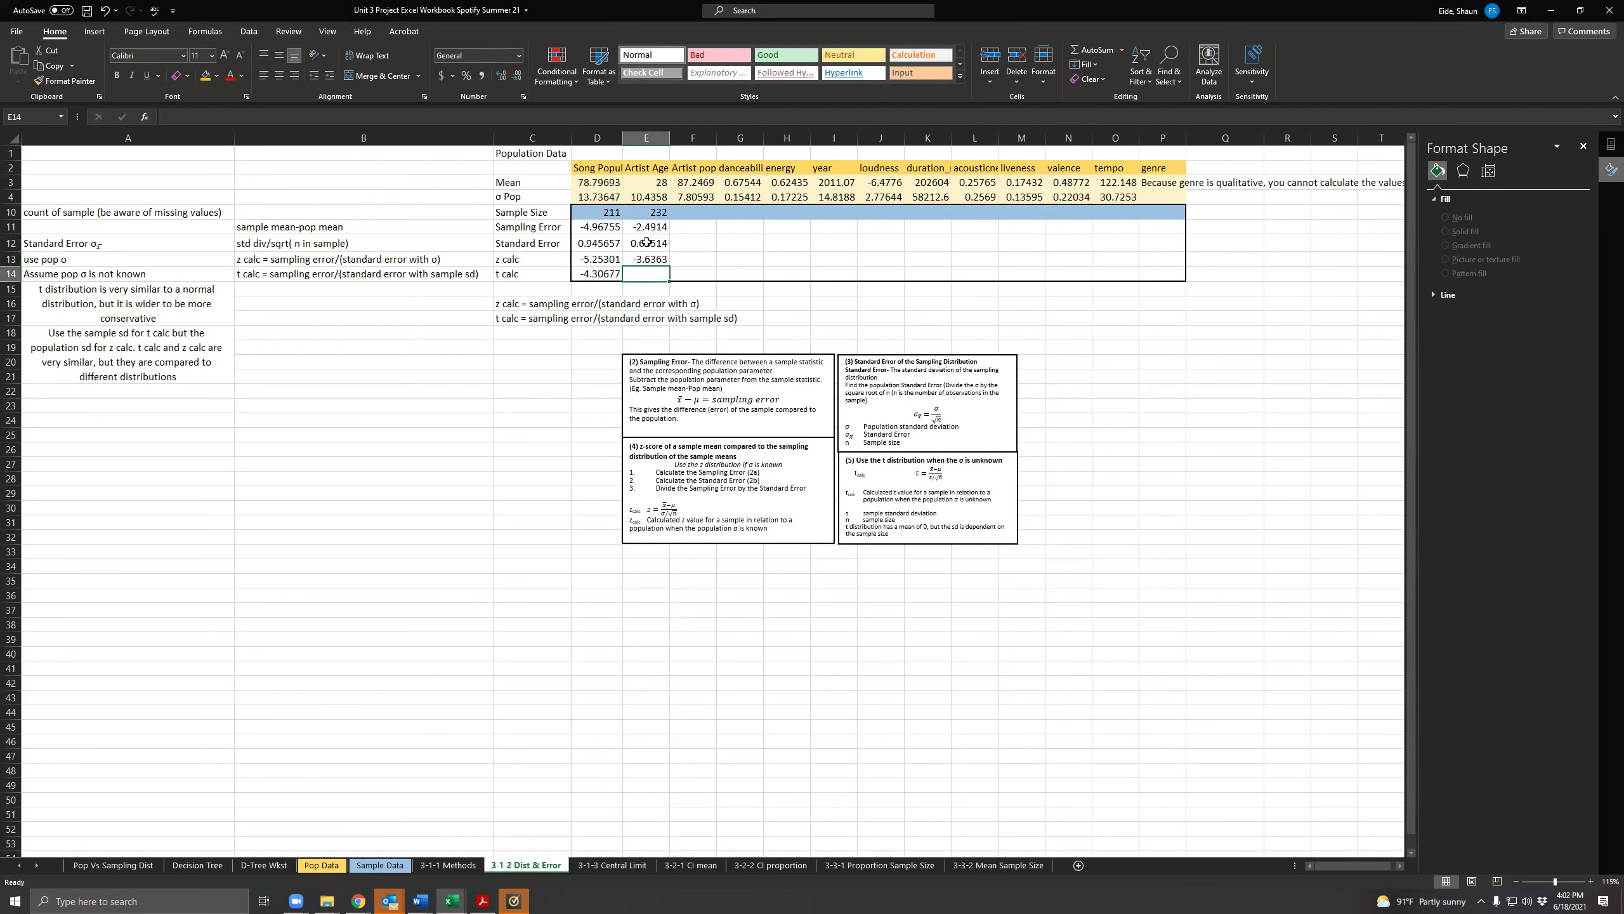
# Step: Unhide rows 5 to 9 of the 3-1-2 Dist & Error sheet and select the Artist Age t calc cell E14
pyautogui.moveTo(10, 243); pyautogui.dragTo(10, 184)
pyautogui.rightClick(11, 195)
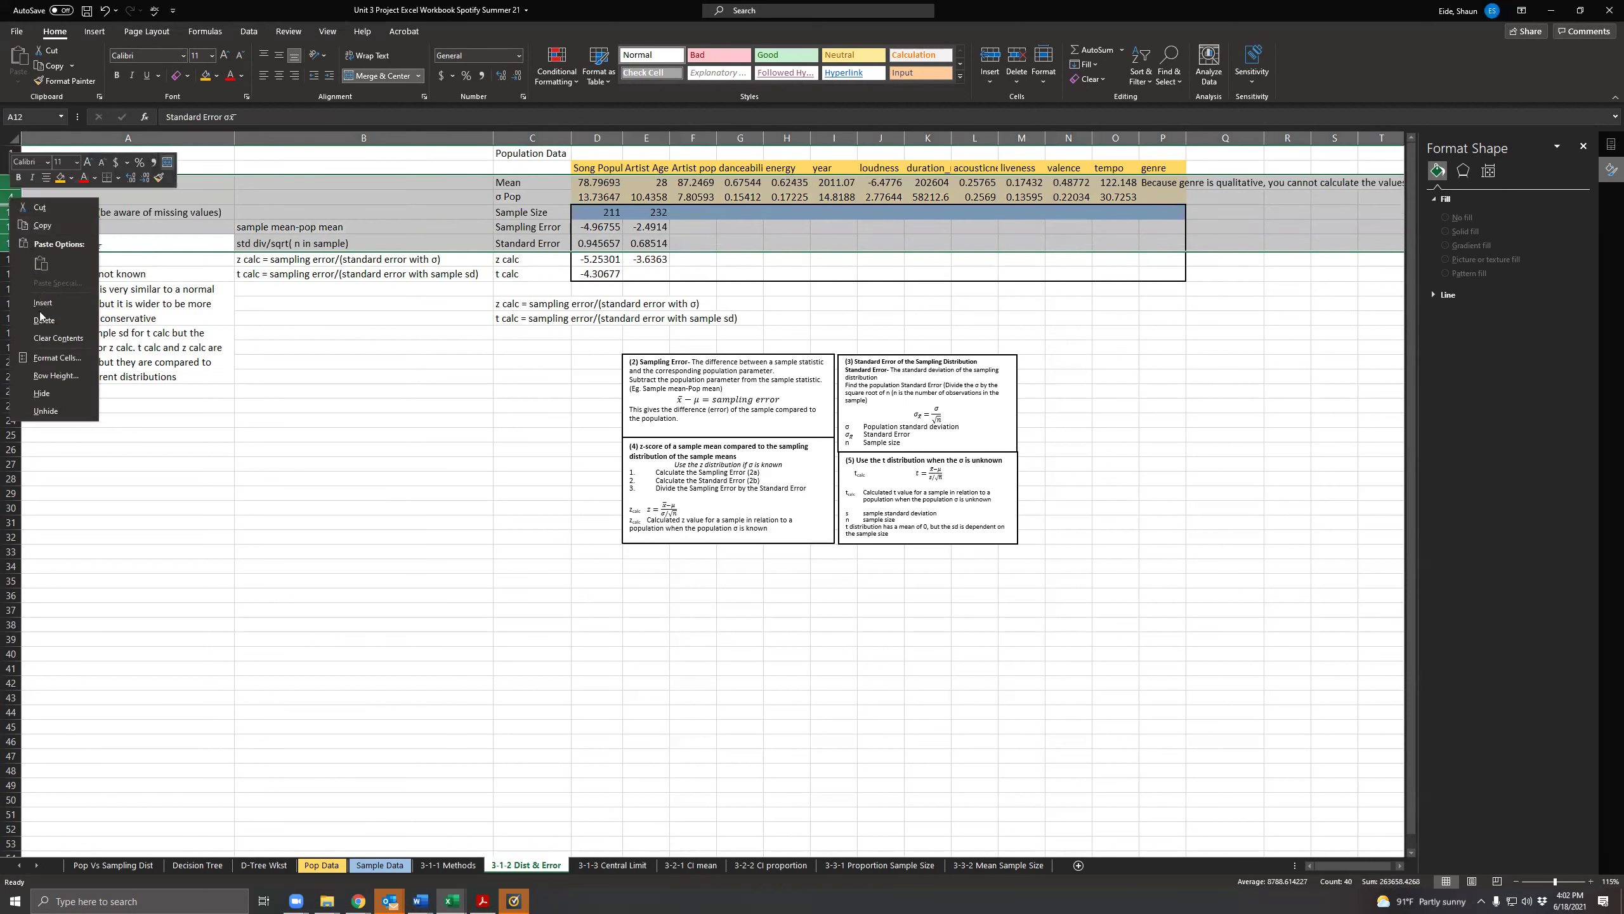
pyautogui.click(46, 410)
pyautogui.click(429, 341)
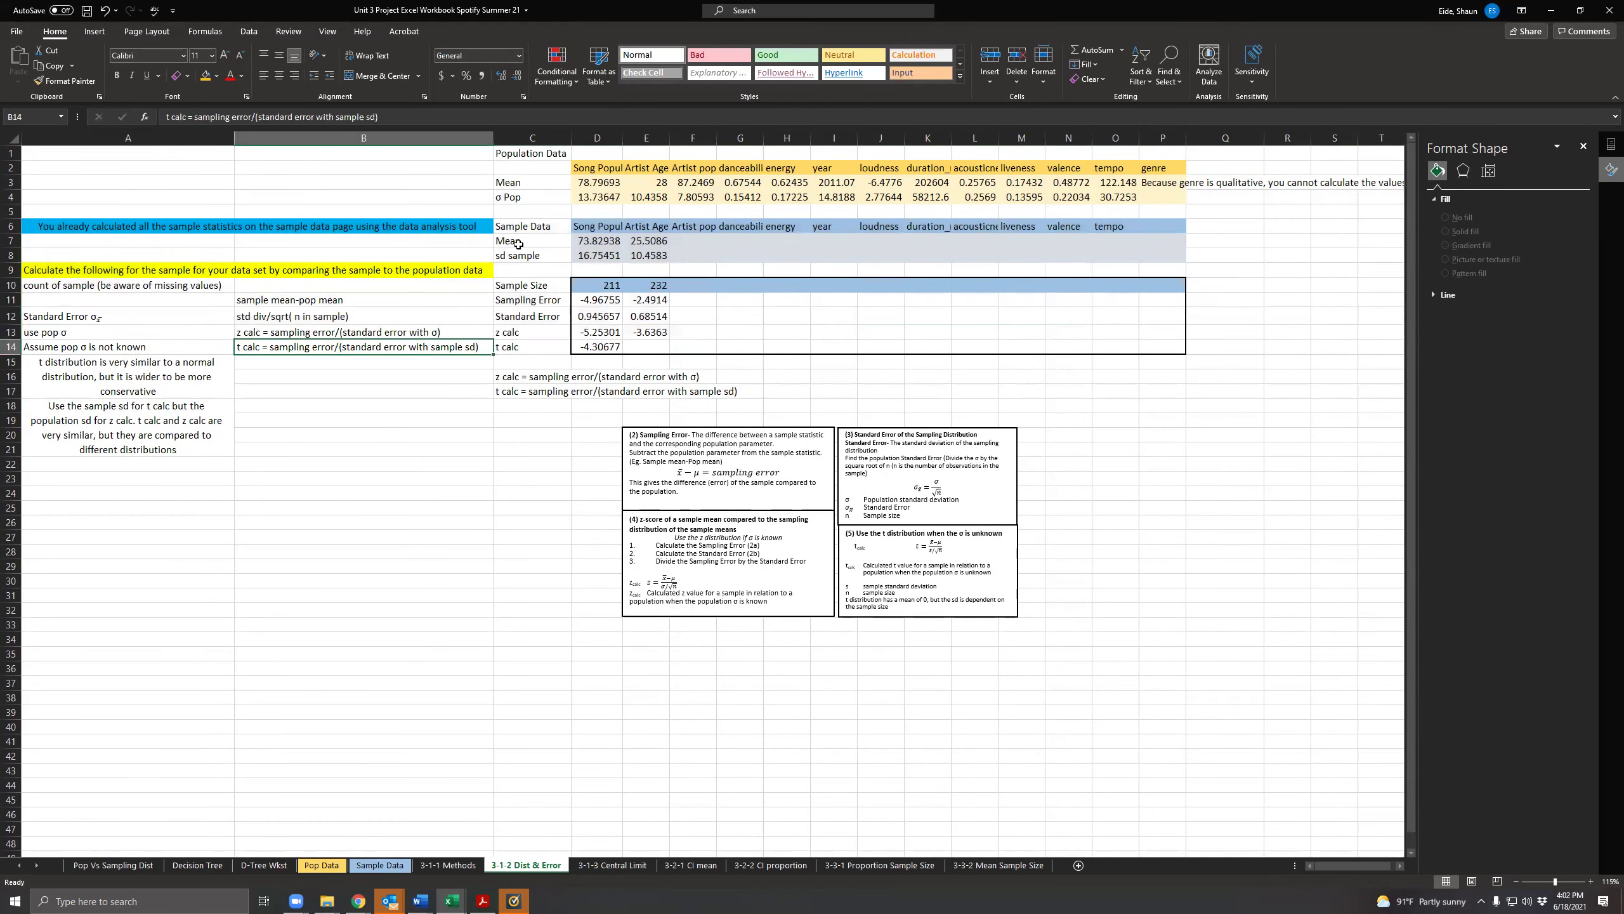
pyautogui.click(660, 346)
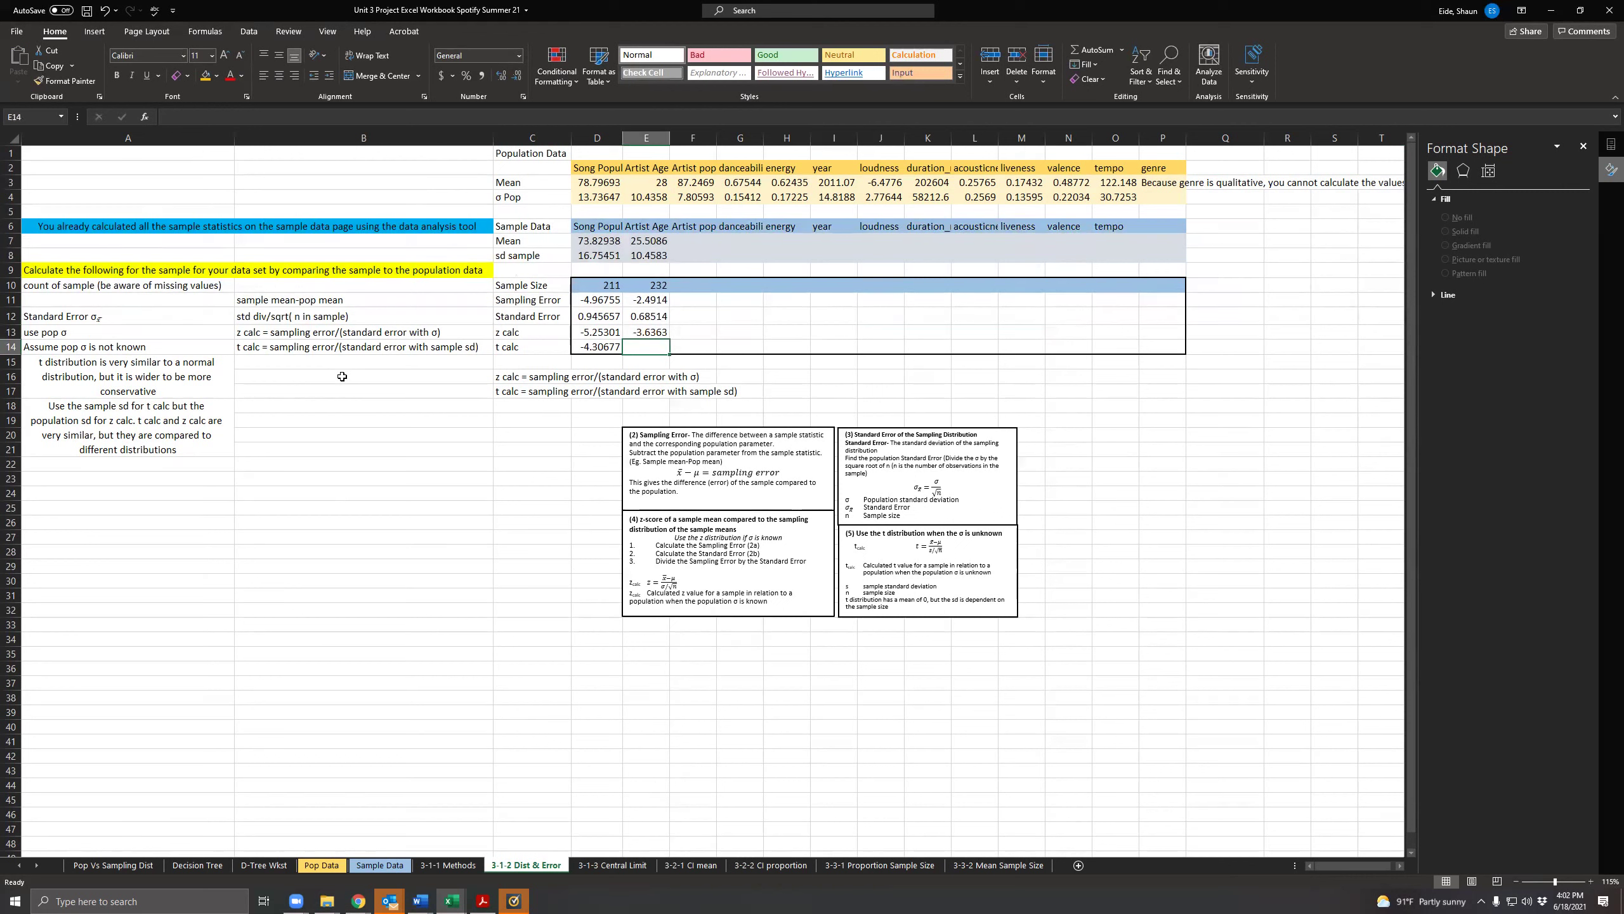
pyautogui.write('=')
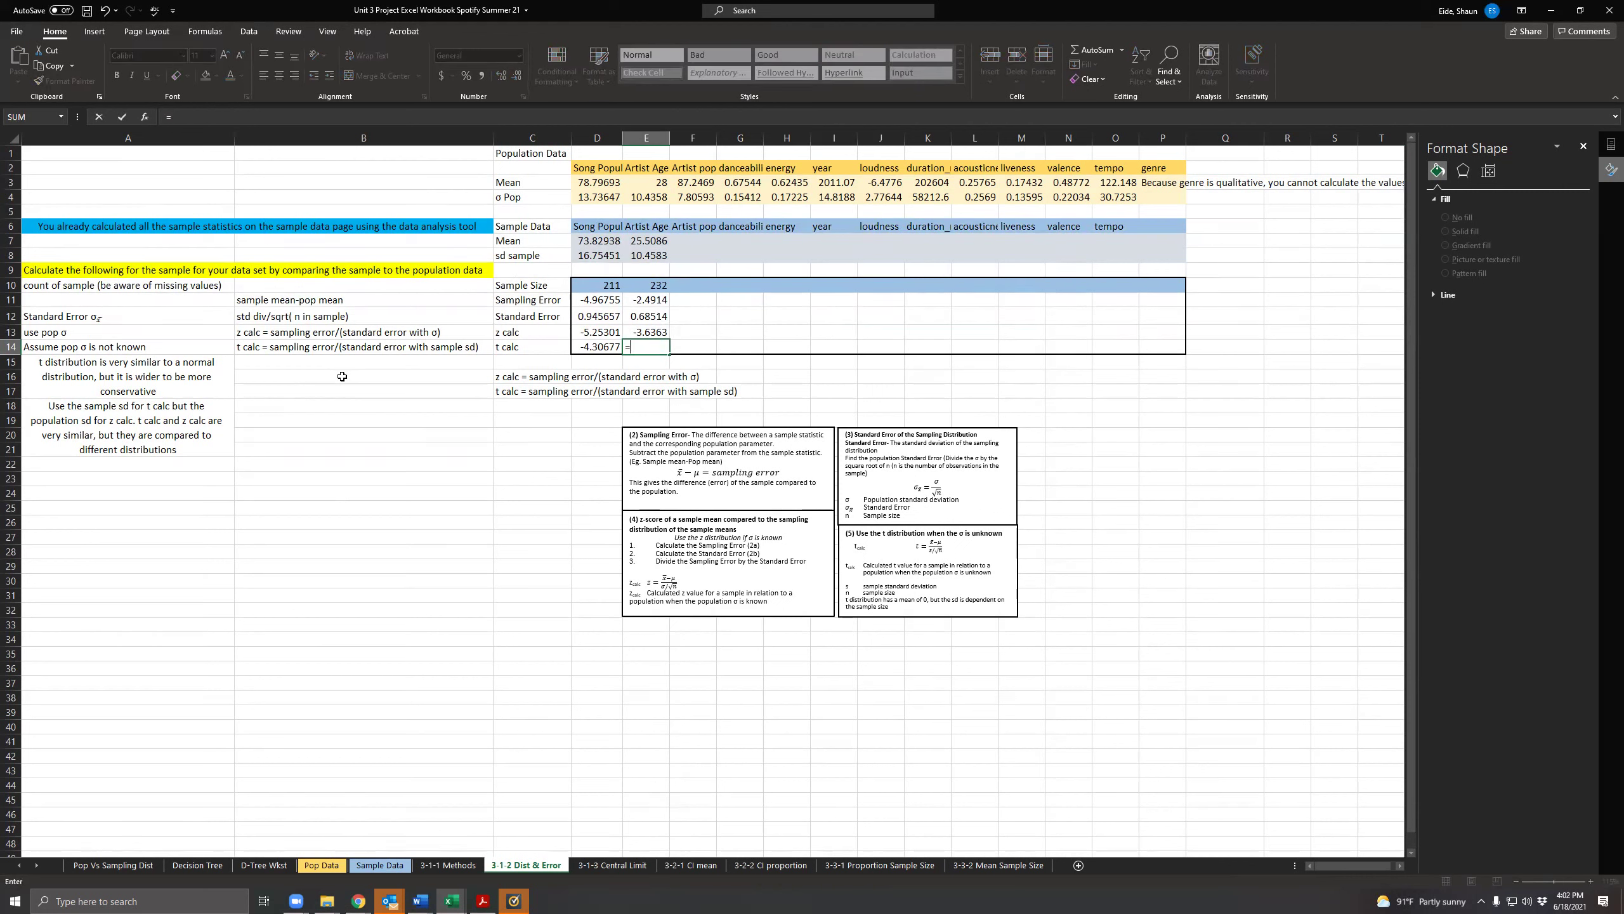
pyautogui.click(628, 302)
pyautogui.write('/s')
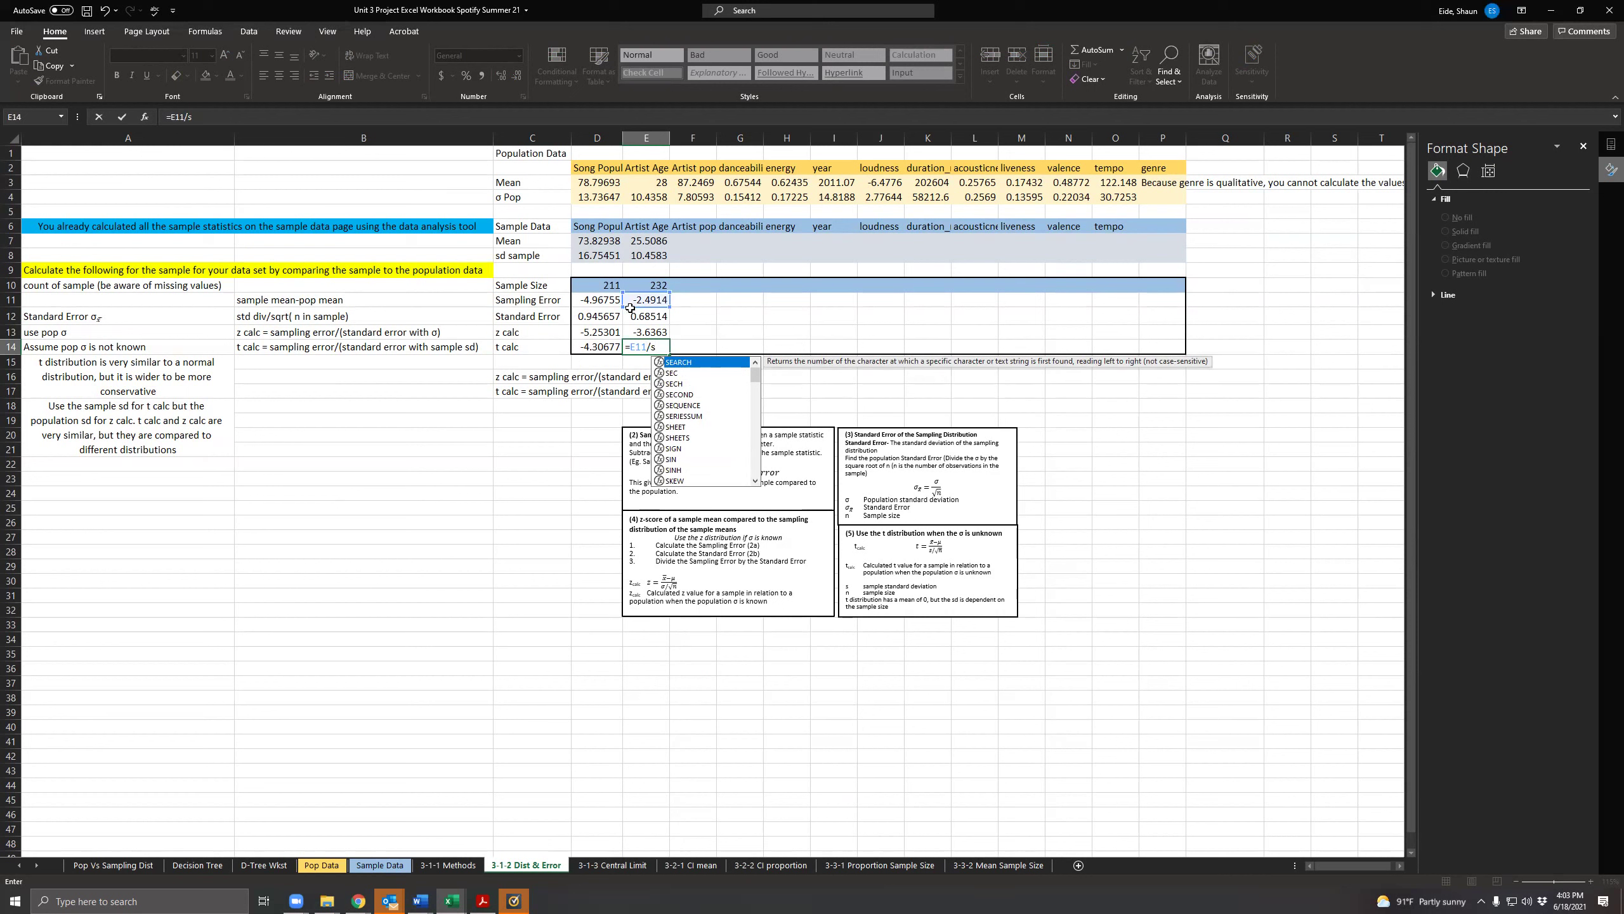
pyautogui.press('BackSpace')
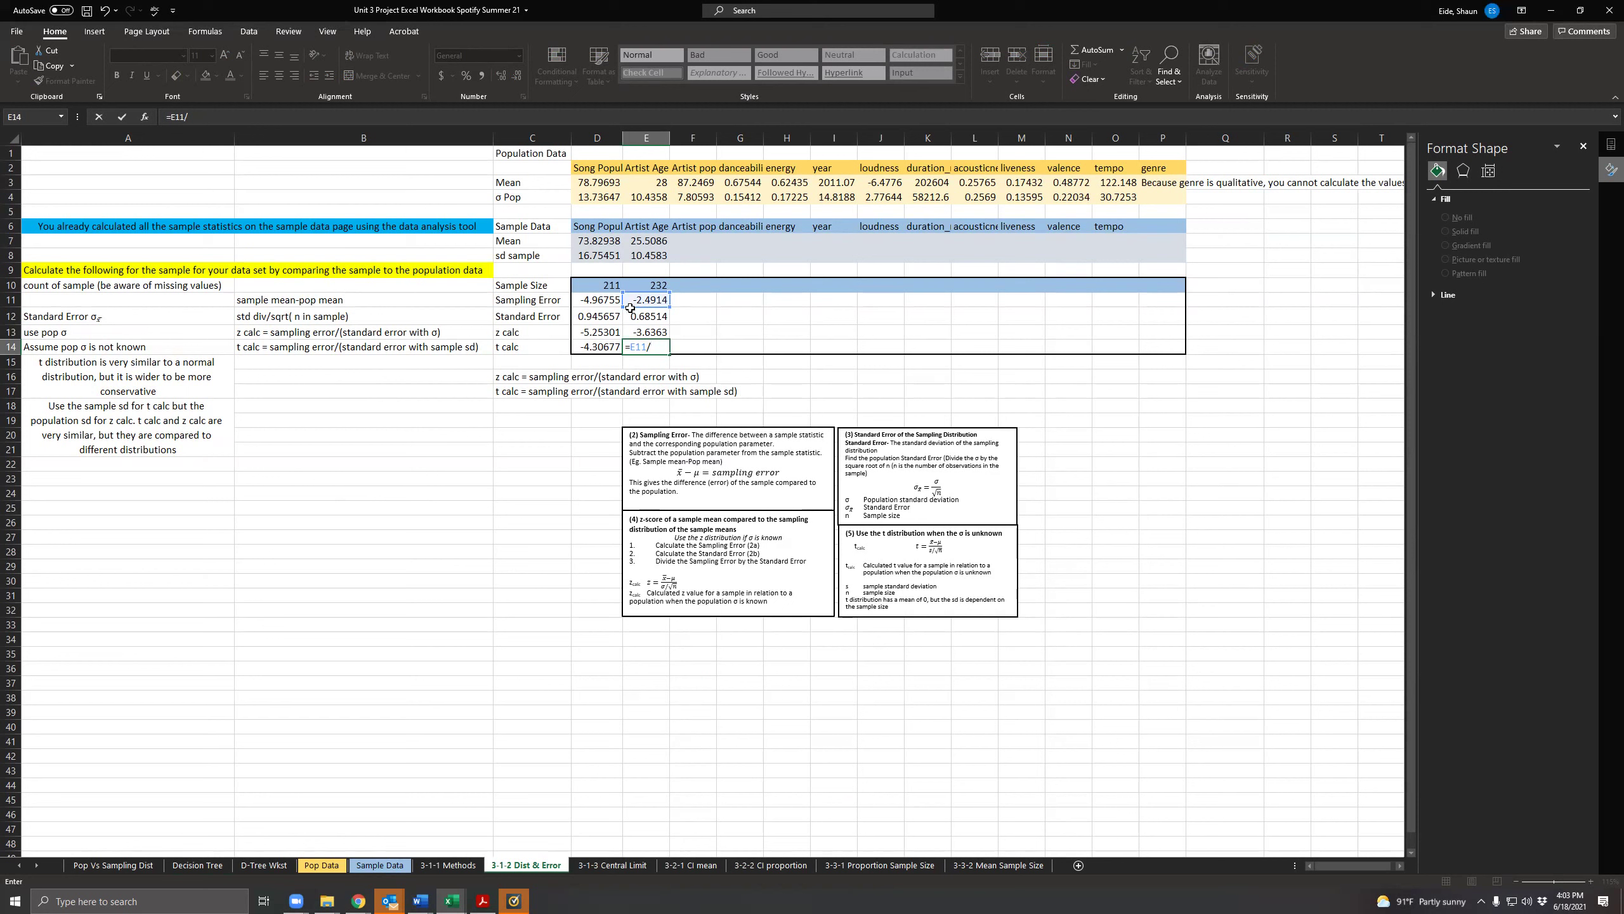
pyautogui.press('BackSpace')
pyautogui.press('BackSpace')
pyautogui.press('BackSpace')
pyautogui.press('BackSpace')
pyautogui.press('BackSpace')
pyautogui.press('Escape')
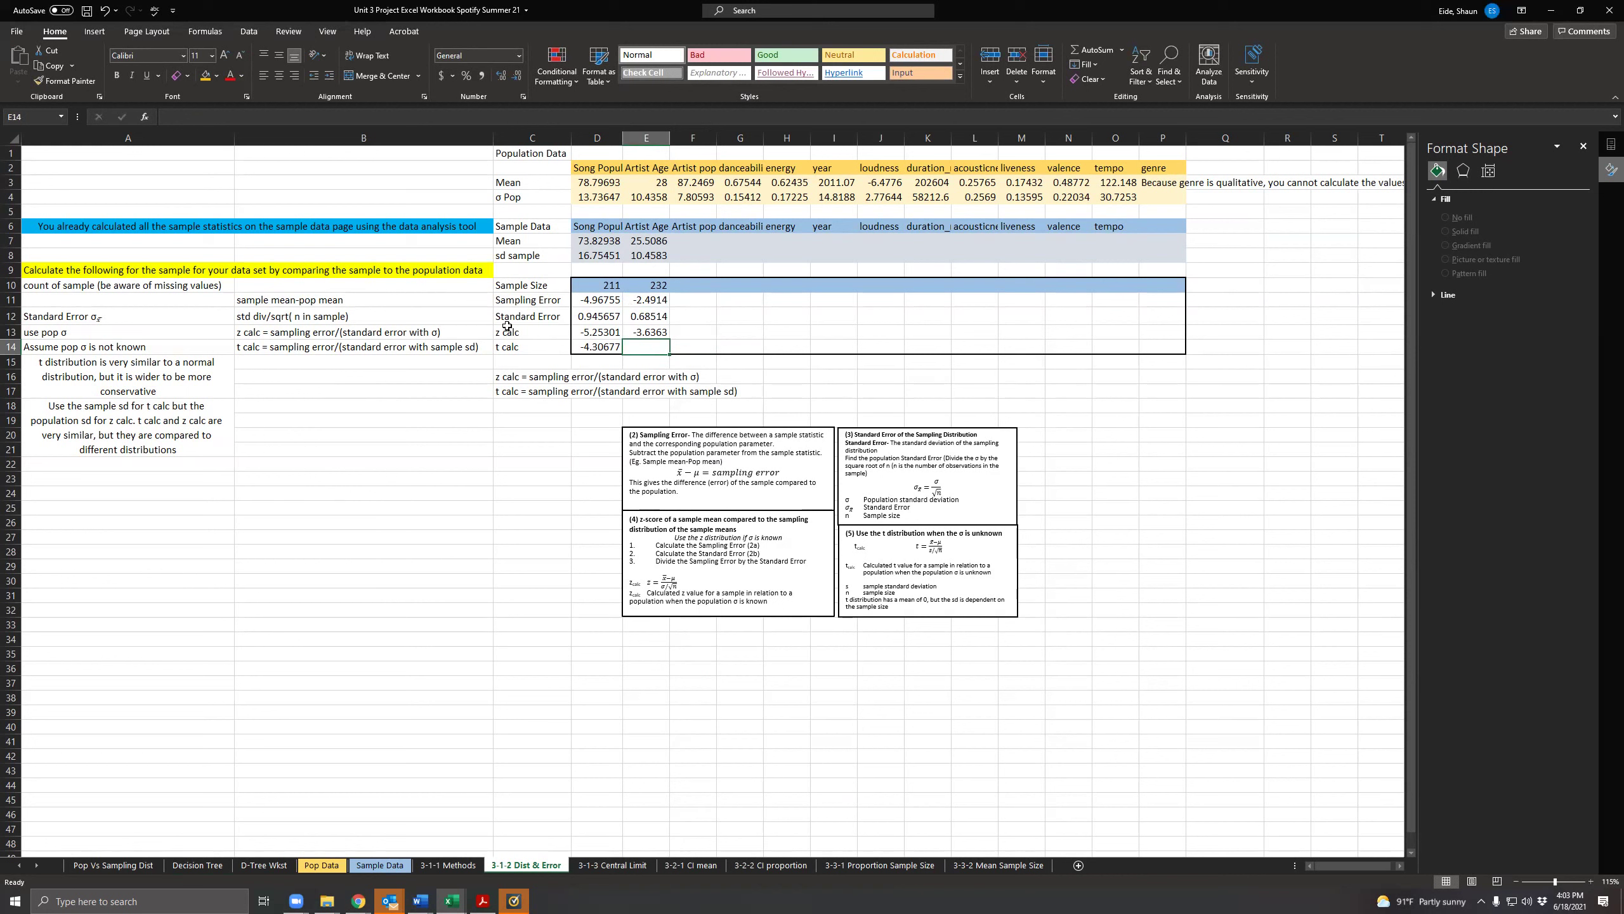
# Step: Enter the standard error based on the sample standard deviation in the Artist Age t calc cell E14, =E8/SQRT(E10)
pyautogui.write('=')
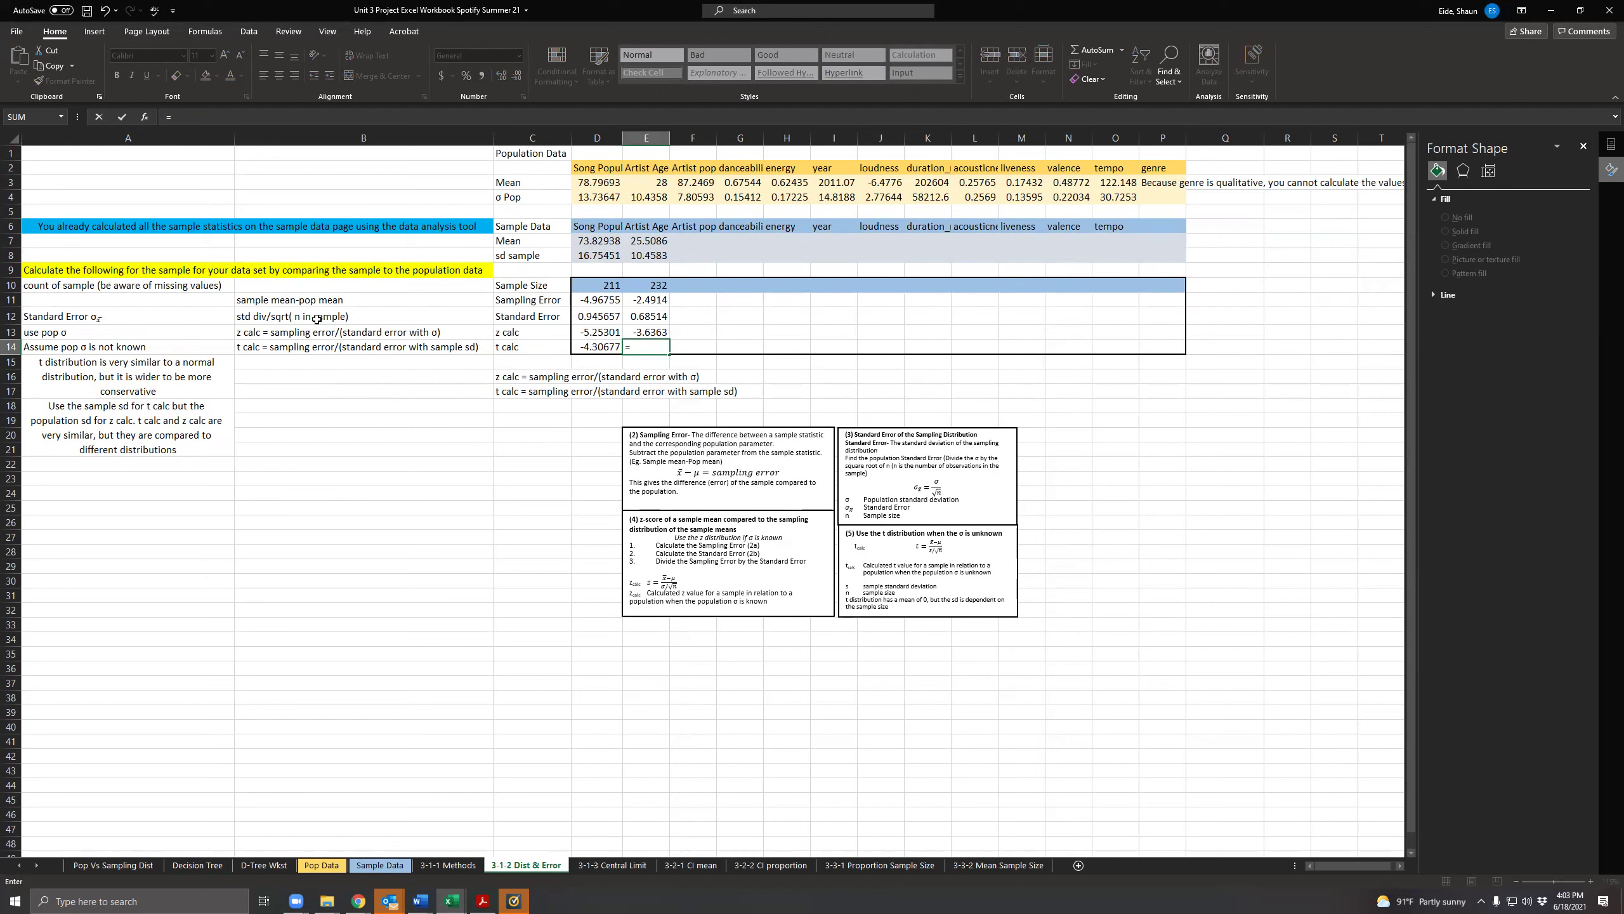
pyautogui.click(646, 258)
pyautogui.write('/sqrt(')
pyautogui.click(652, 288)
pyautogui.write(')')
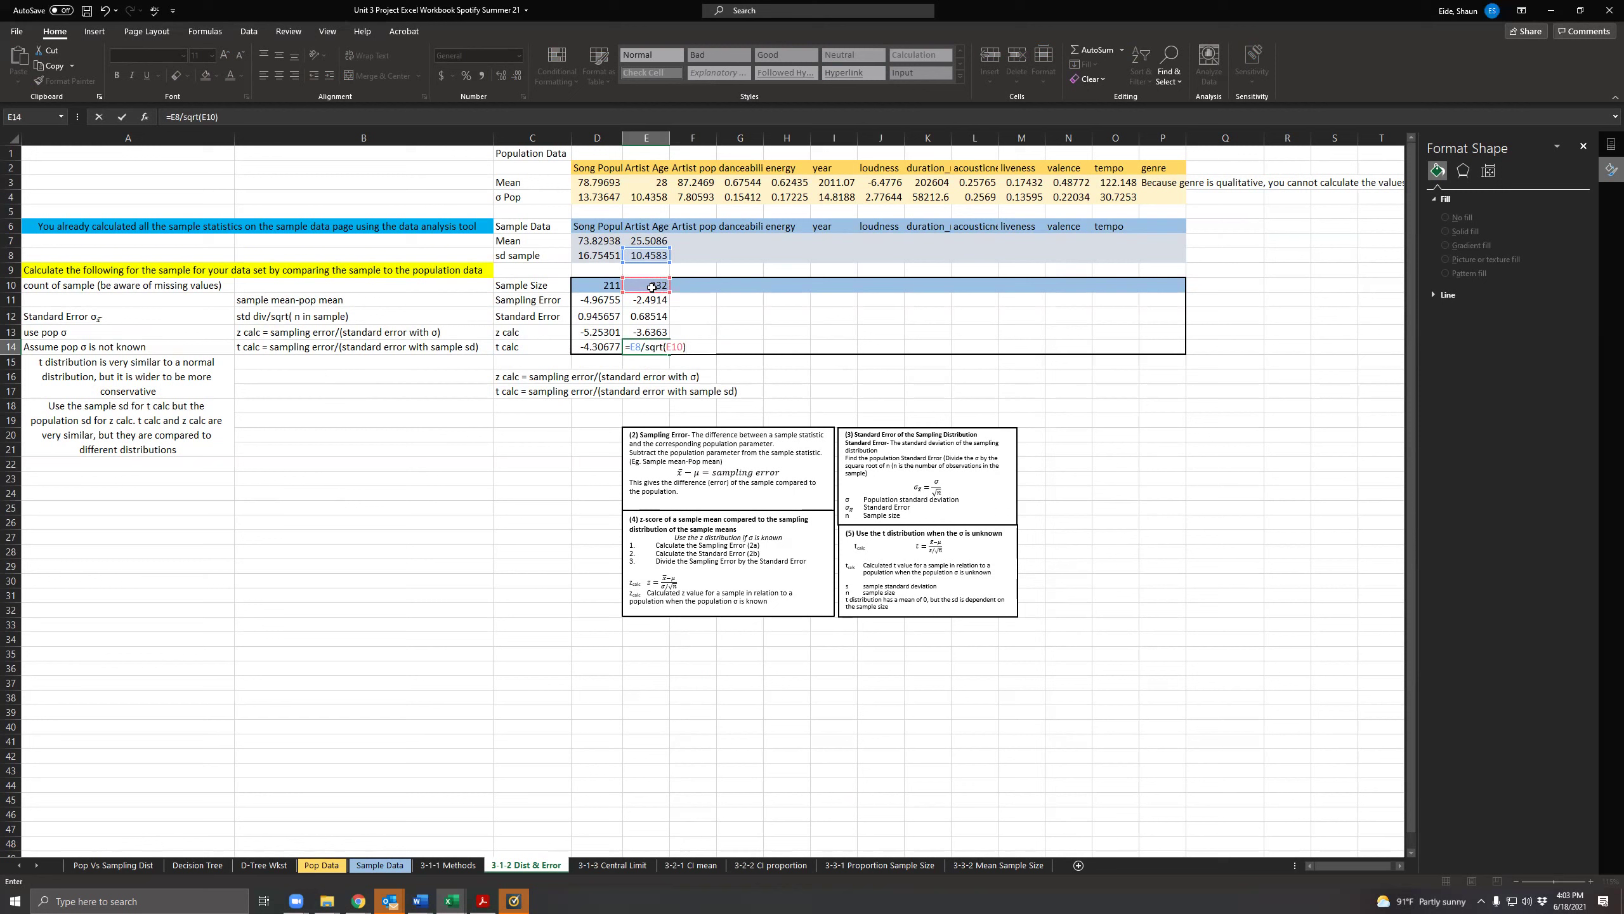
pyautogui.press('Return')
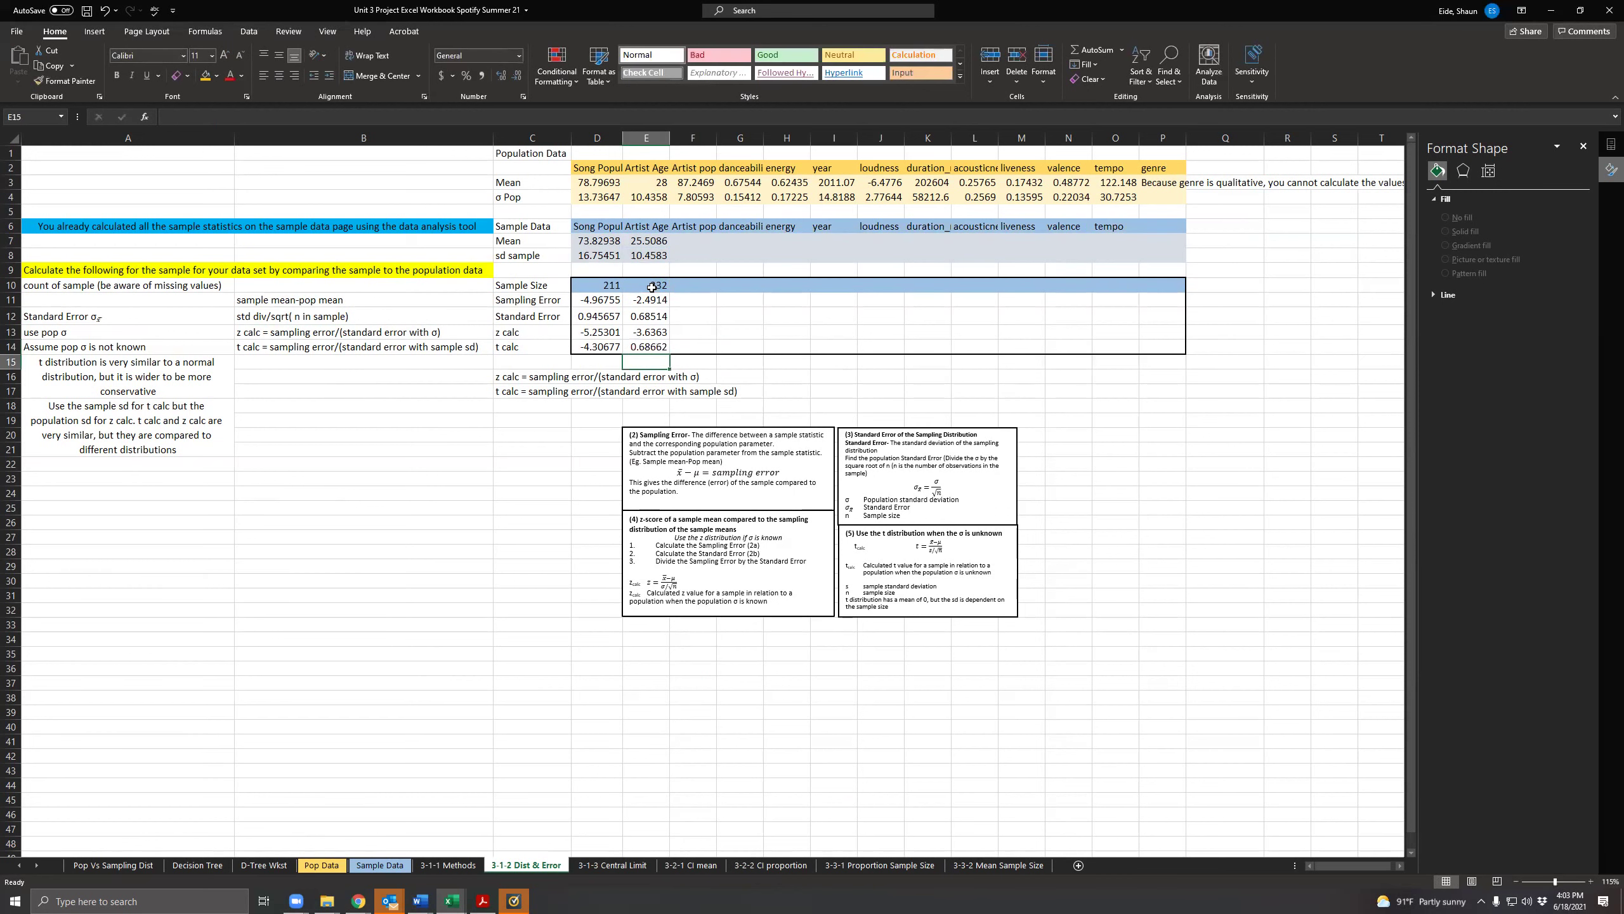
# Step: Extend the E14 formula to divide the sampling error by the bracketed sample standard error, =E11/(E8/SQRT(E10))
pyautogui.click(649, 349)
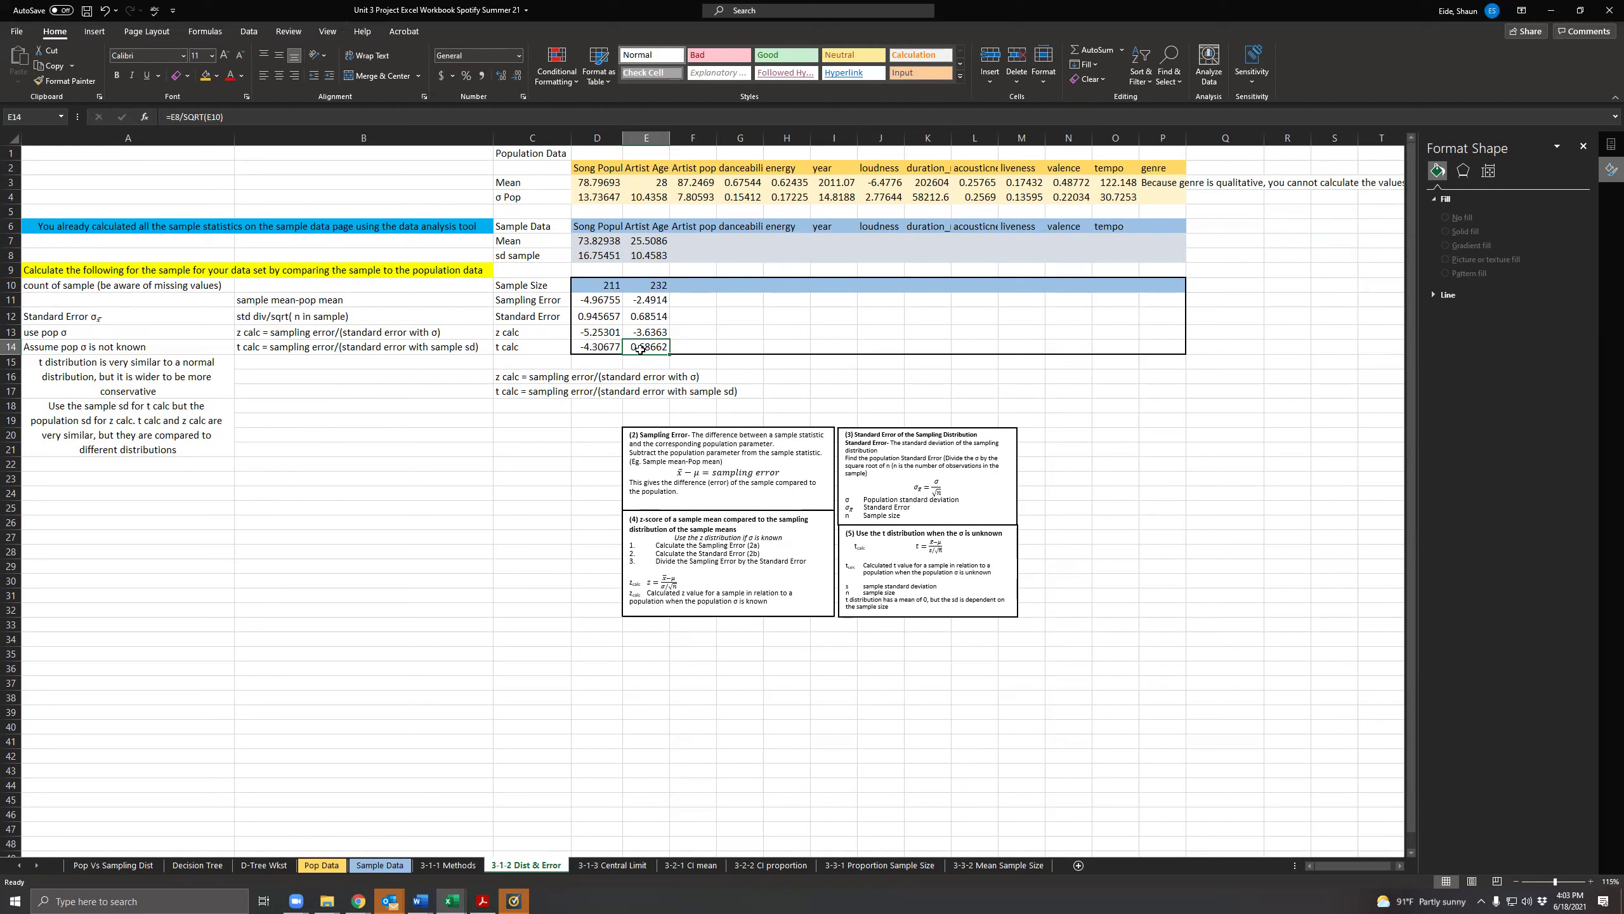
pyautogui.doubleClick(640, 350)
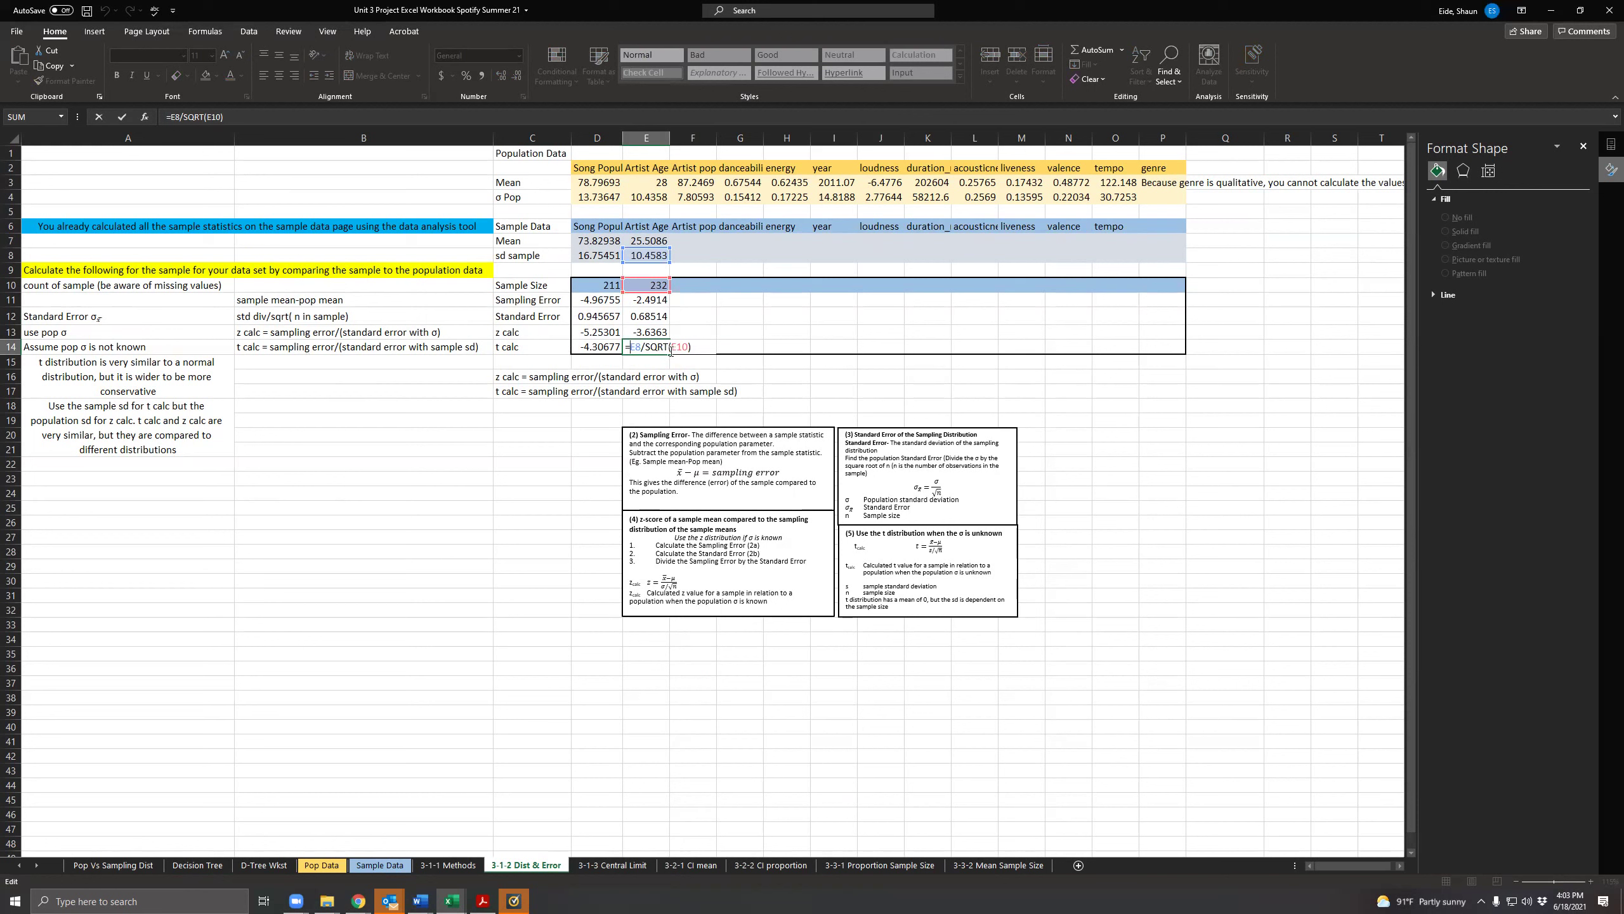
pyautogui.click(637, 300)
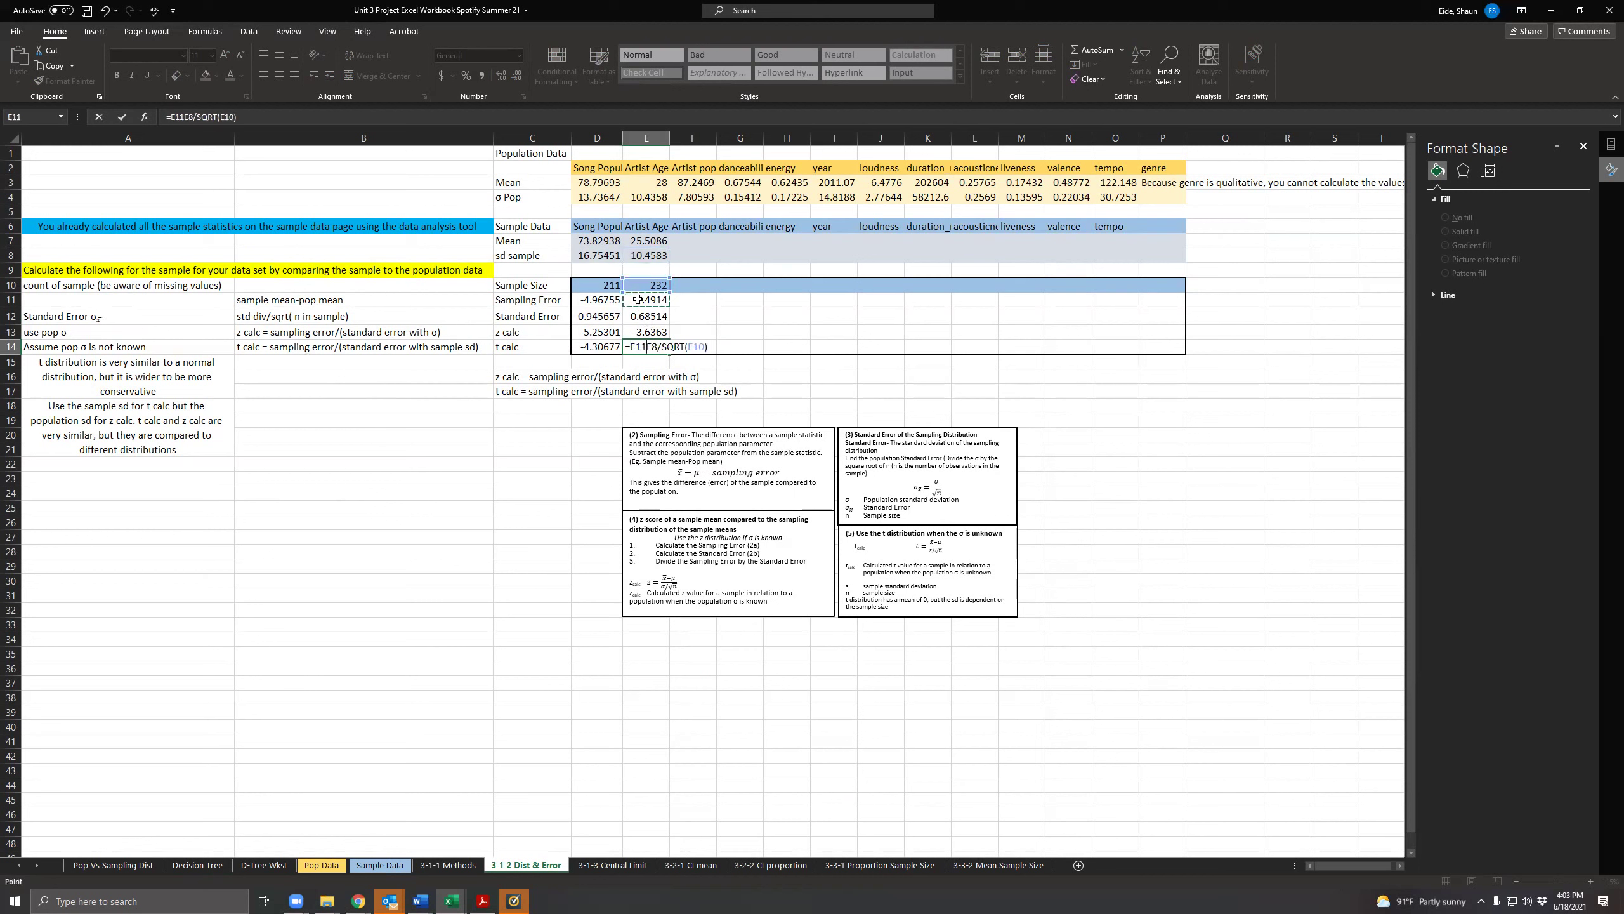
pyautogui.write('/')
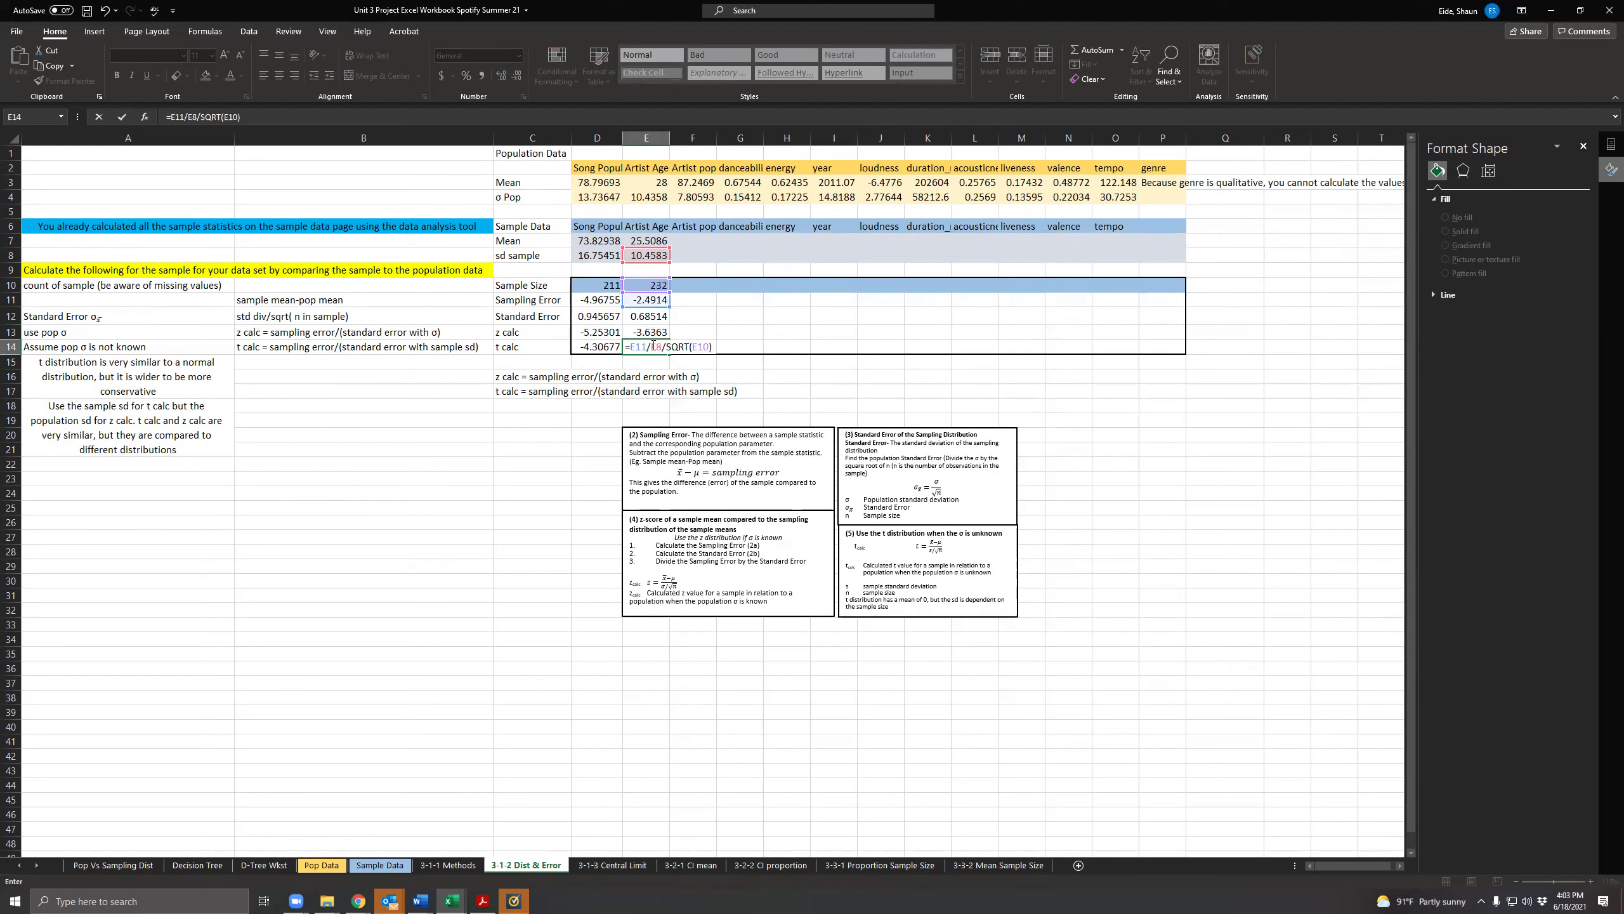
pyautogui.write('(')
pyautogui.click(725, 346)
pyautogui.write(')')
pyautogui.press('Return')
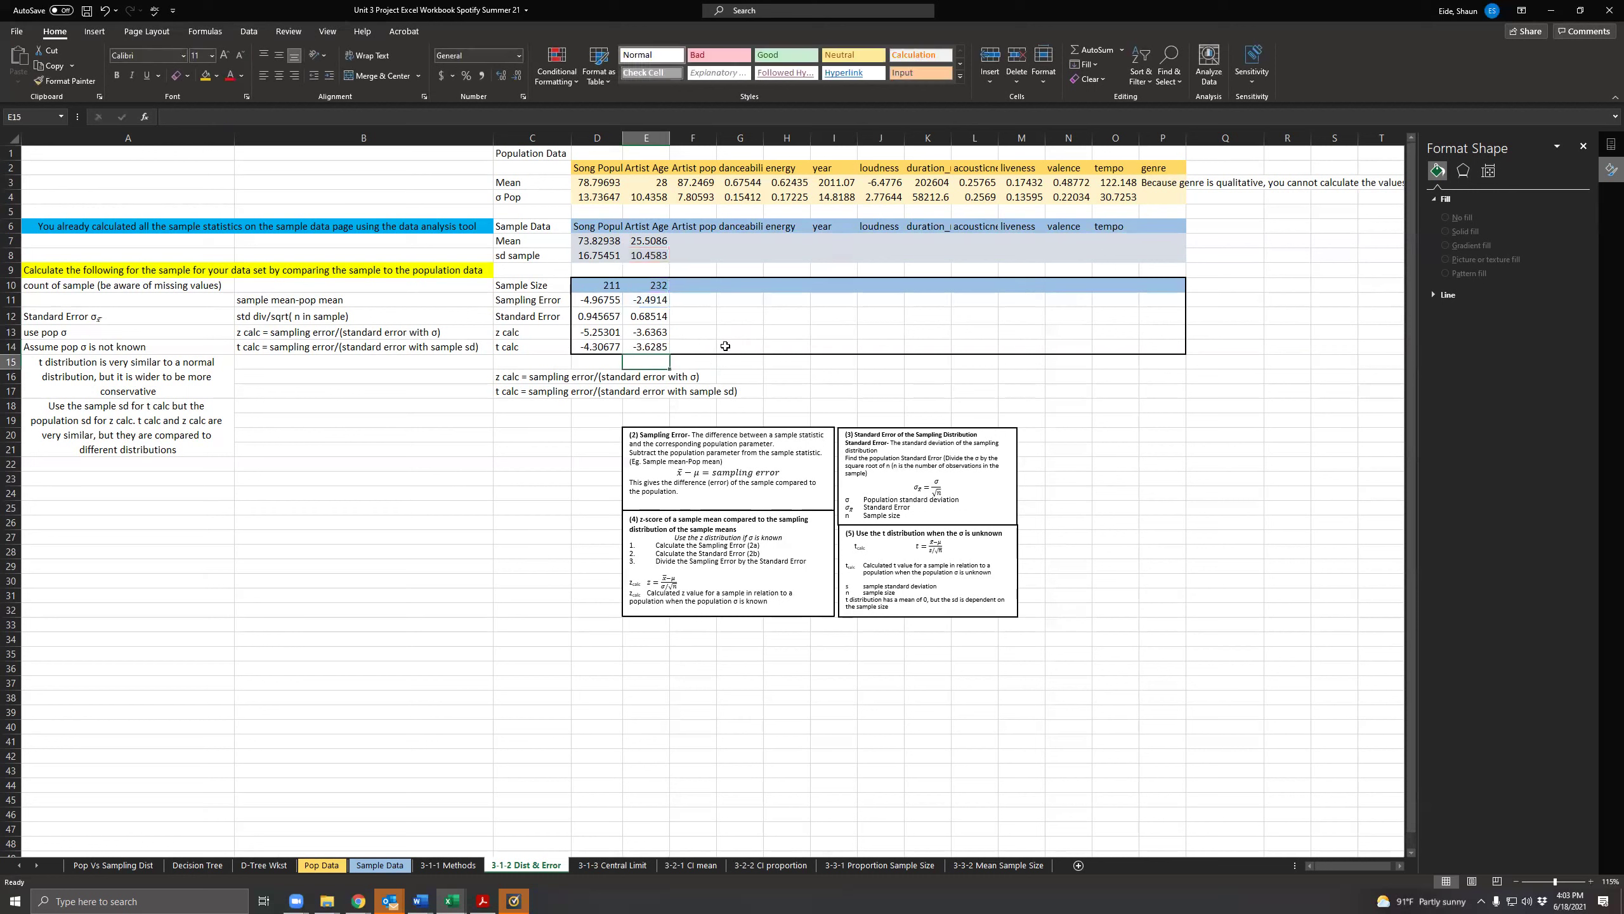
# Step: Review the sampling error and bracketed standard error parts of the Artist Age t calc formula in E14
pyautogui.click(625, 347)
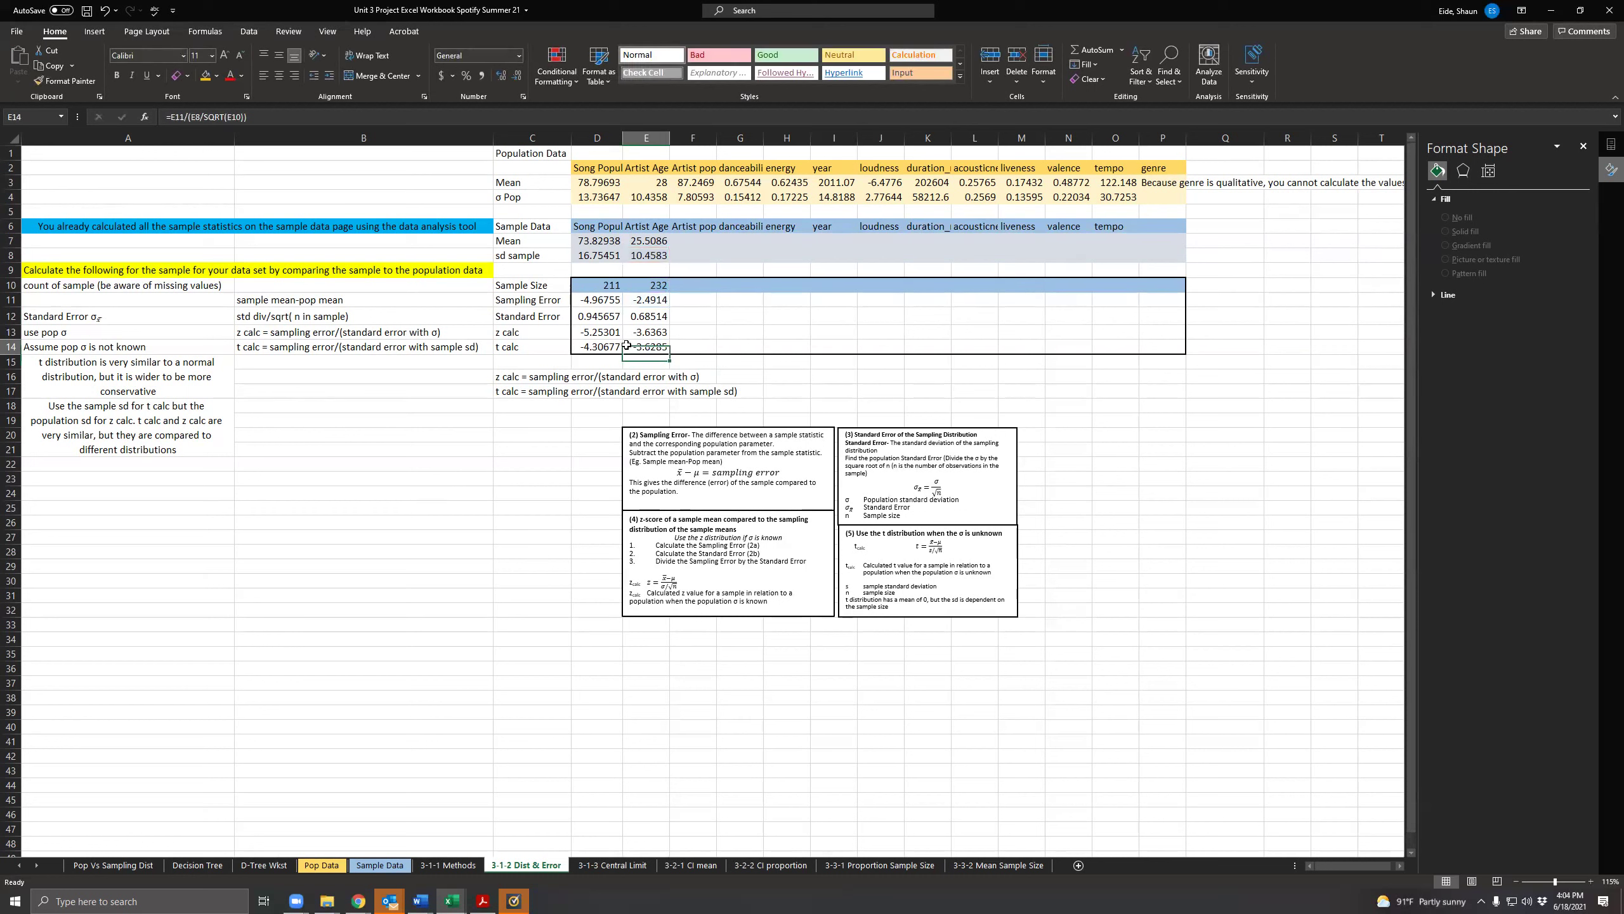
pyautogui.doubleClick(649, 346)
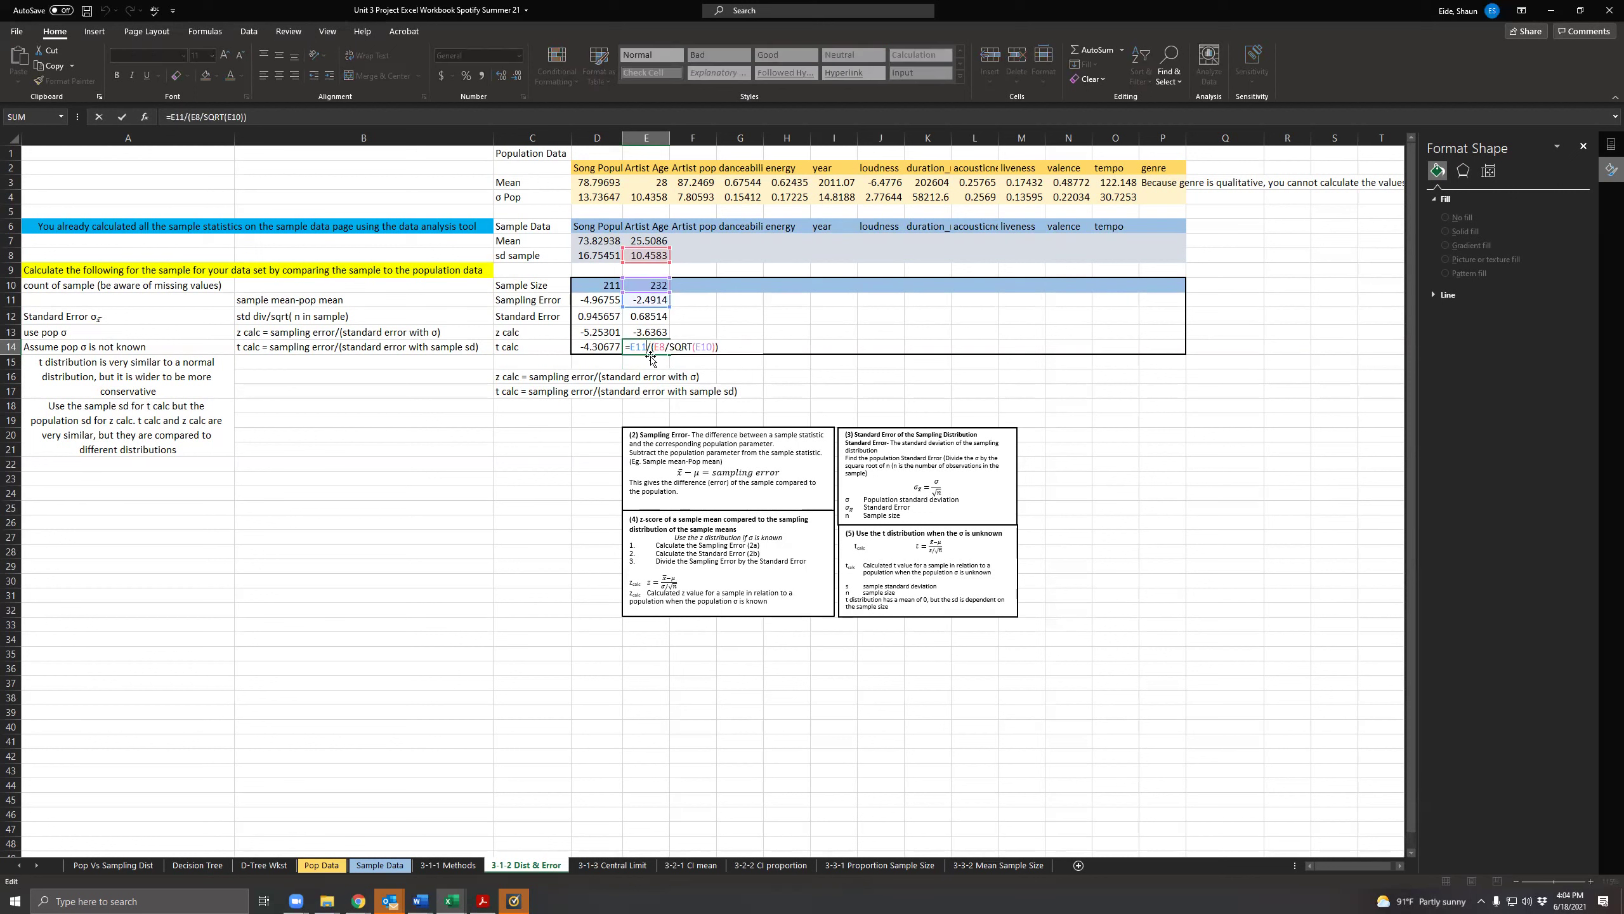
pyautogui.moveTo(648, 346); pyautogui.dragTo(628, 344)
pyautogui.moveTo(652, 347); pyautogui.dragTo(746, 346)
pyautogui.press('Return')
pyautogui.click(661, 349)
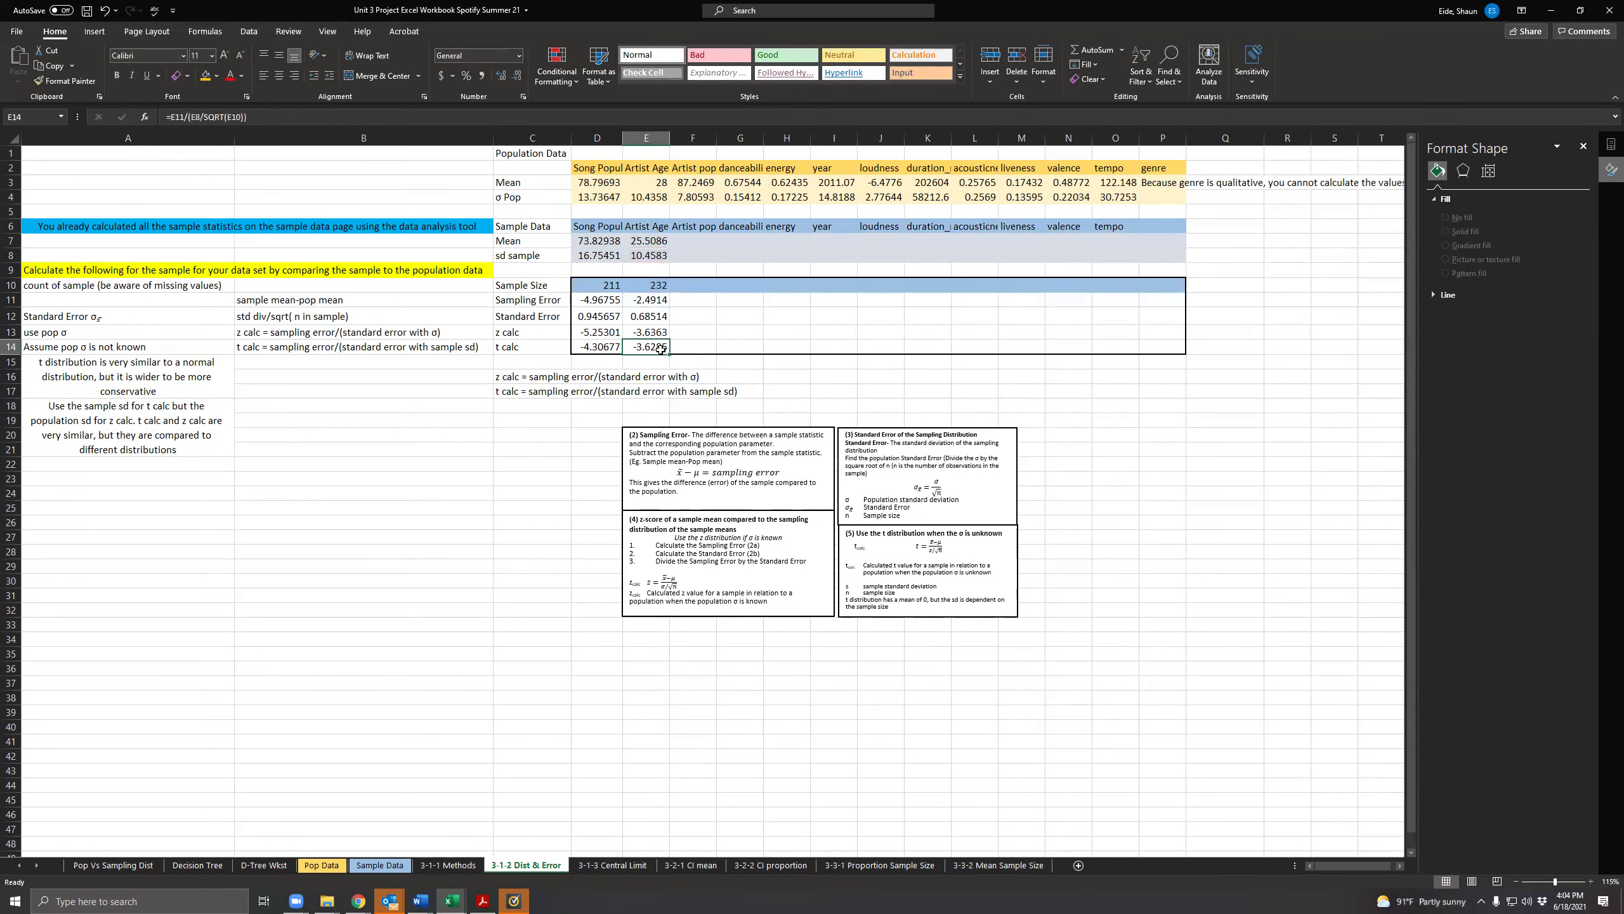
pyautogui.rightClick(661, 350)
pyautogui.press('Escape')
pyautogui.click(515, 351)
pyautogui.click(658, 349)
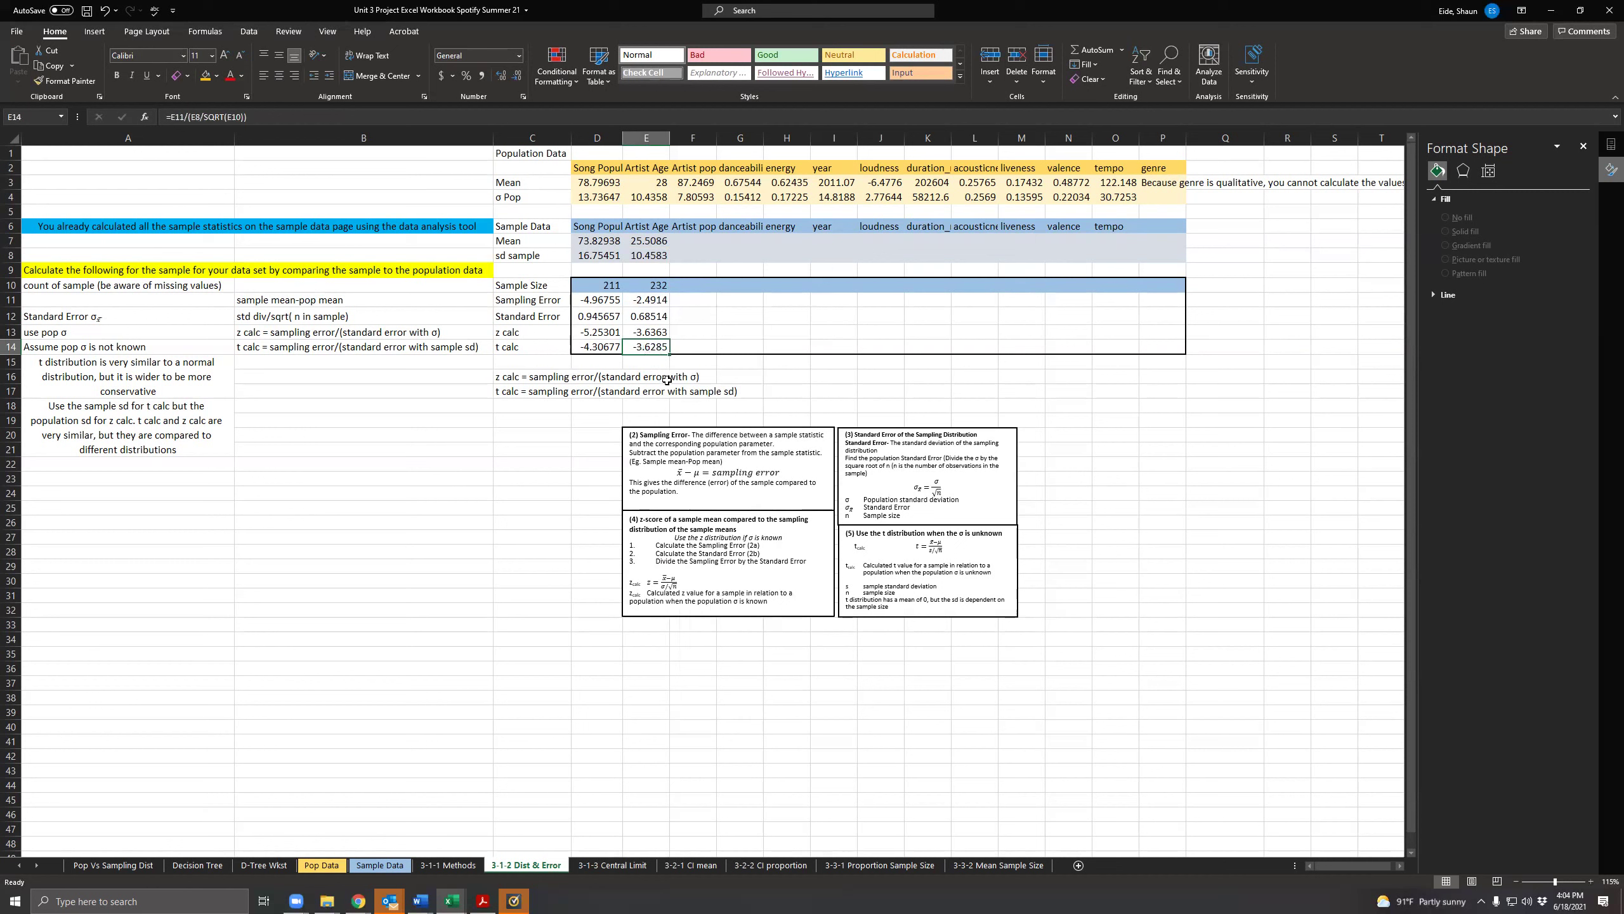